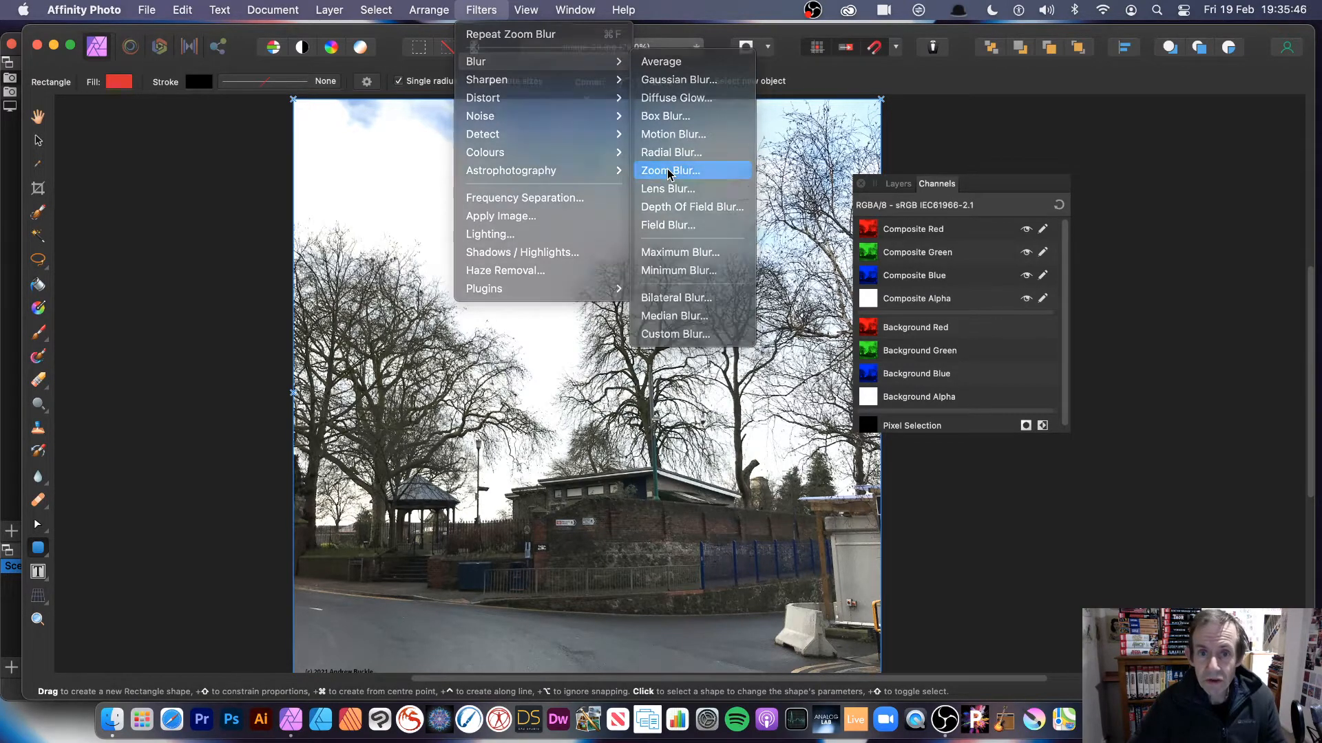
Step: Open the Zoom Blur filter, set its radius to 100 px and move the blur centre onto the left-hand tree
left_click(669, 172)
left_click_drag(1144, 570, 622, 317)
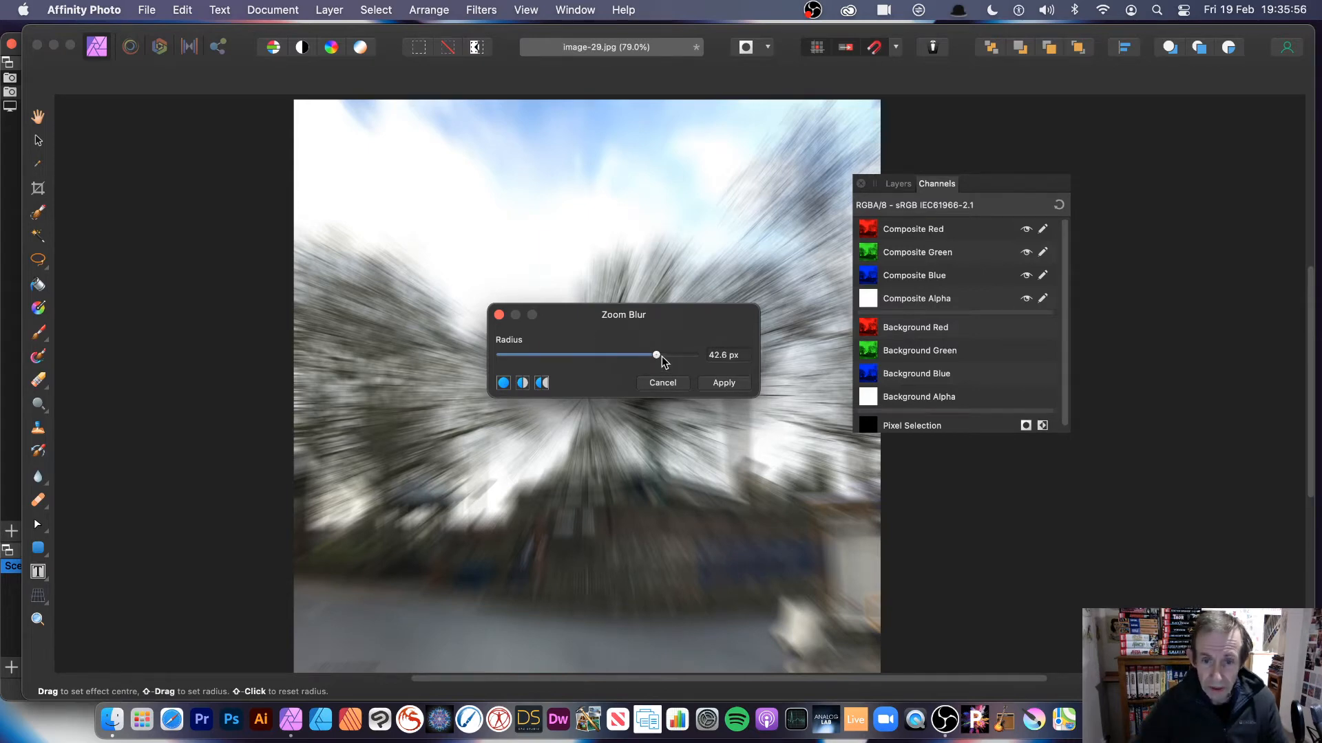
left_click_drag(661, 356, 705, 357)
left_click_drag(591, 316, 684, 316)
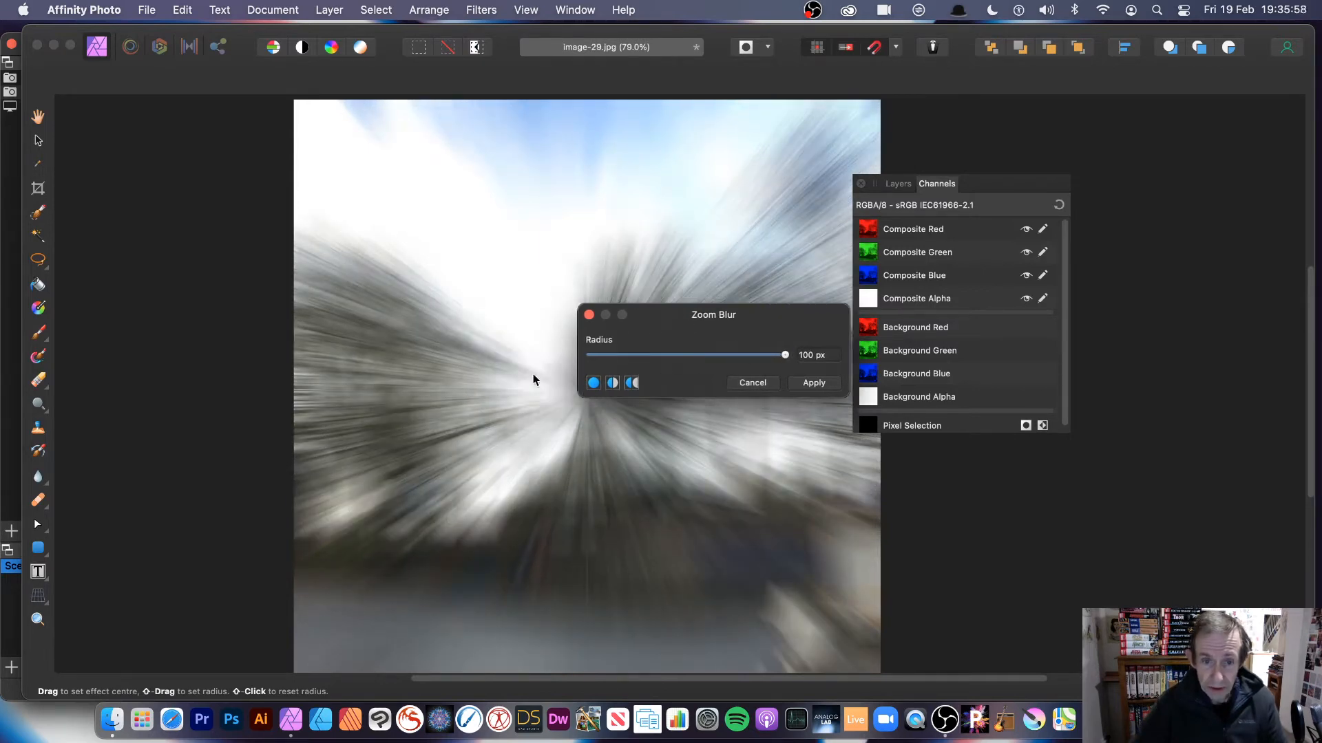
left_click_drag(537, 380, 451, 234)
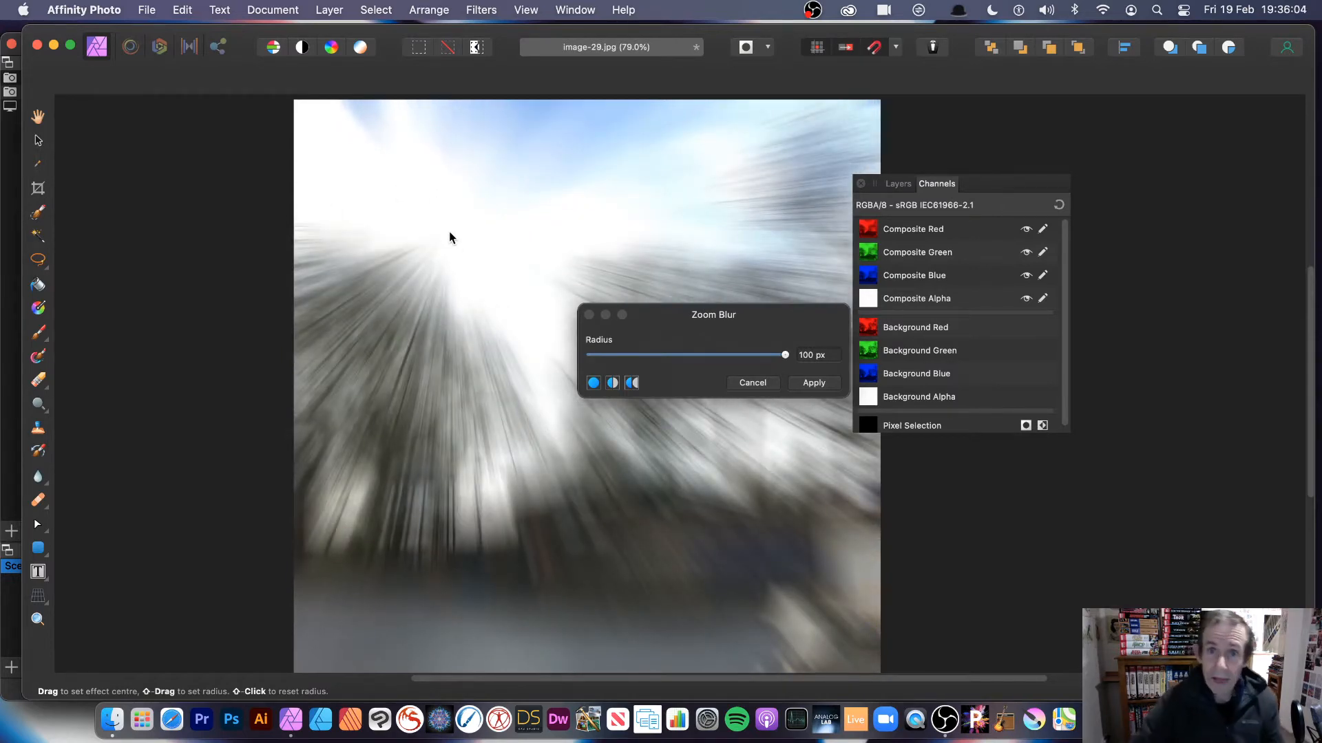
left_click_drag(448, 239, 444, 408)
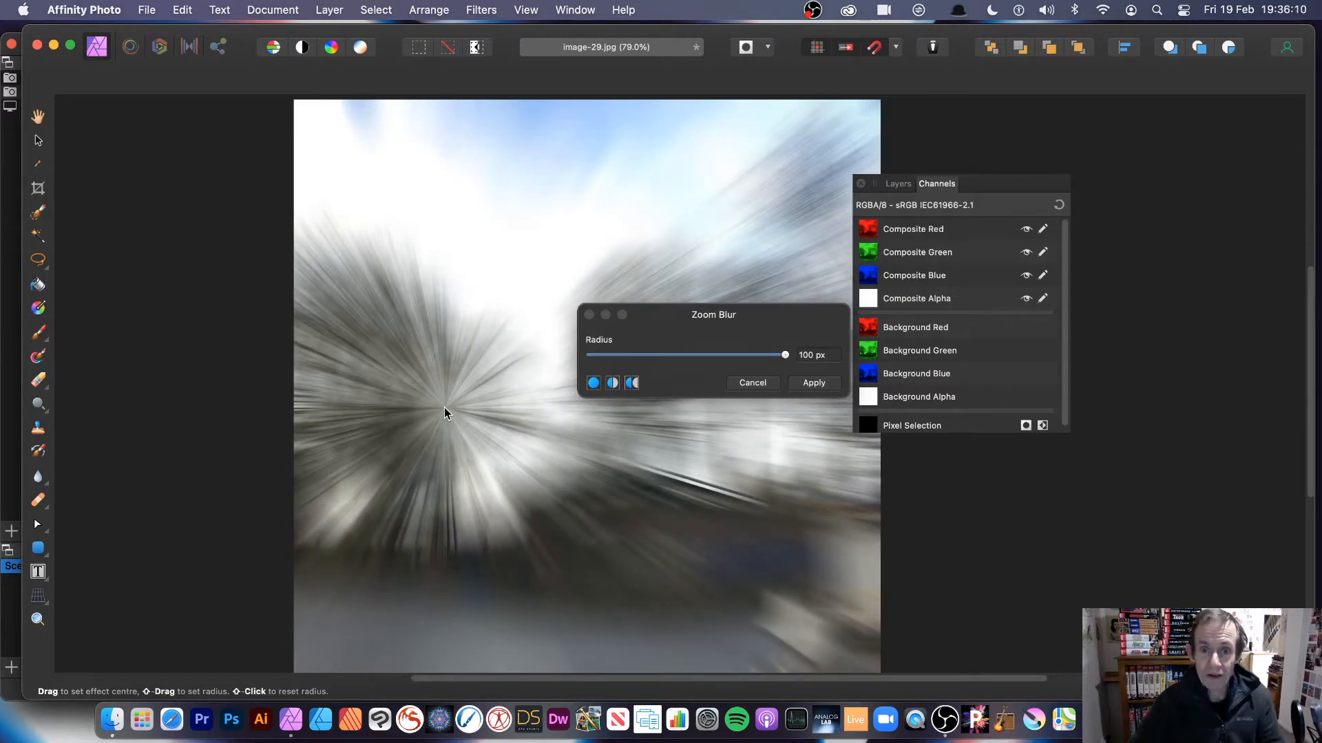
left_click_drag(444, 408, 333, 361)
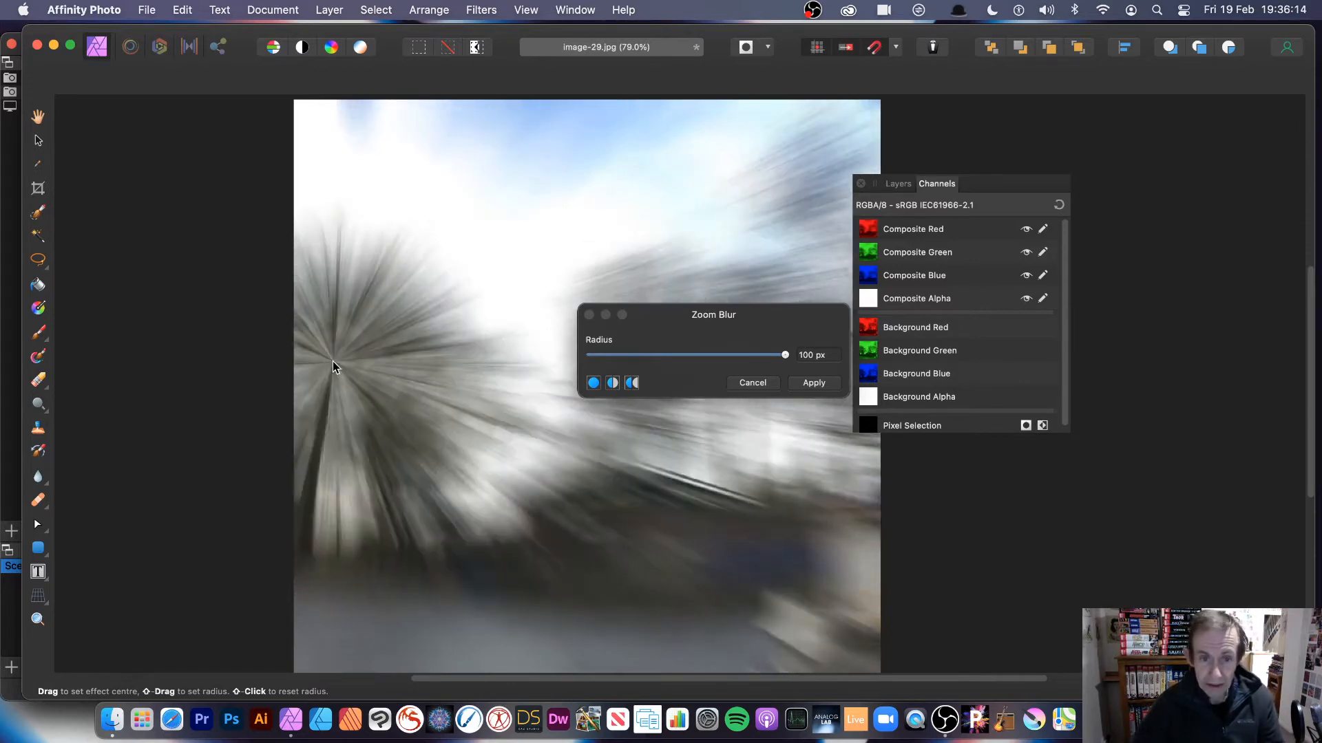
Step: Try a Zoom Blur radius of 400 px and shift the blur centre towards the building's roof
left_click_drag(641, 316, 622, 301)
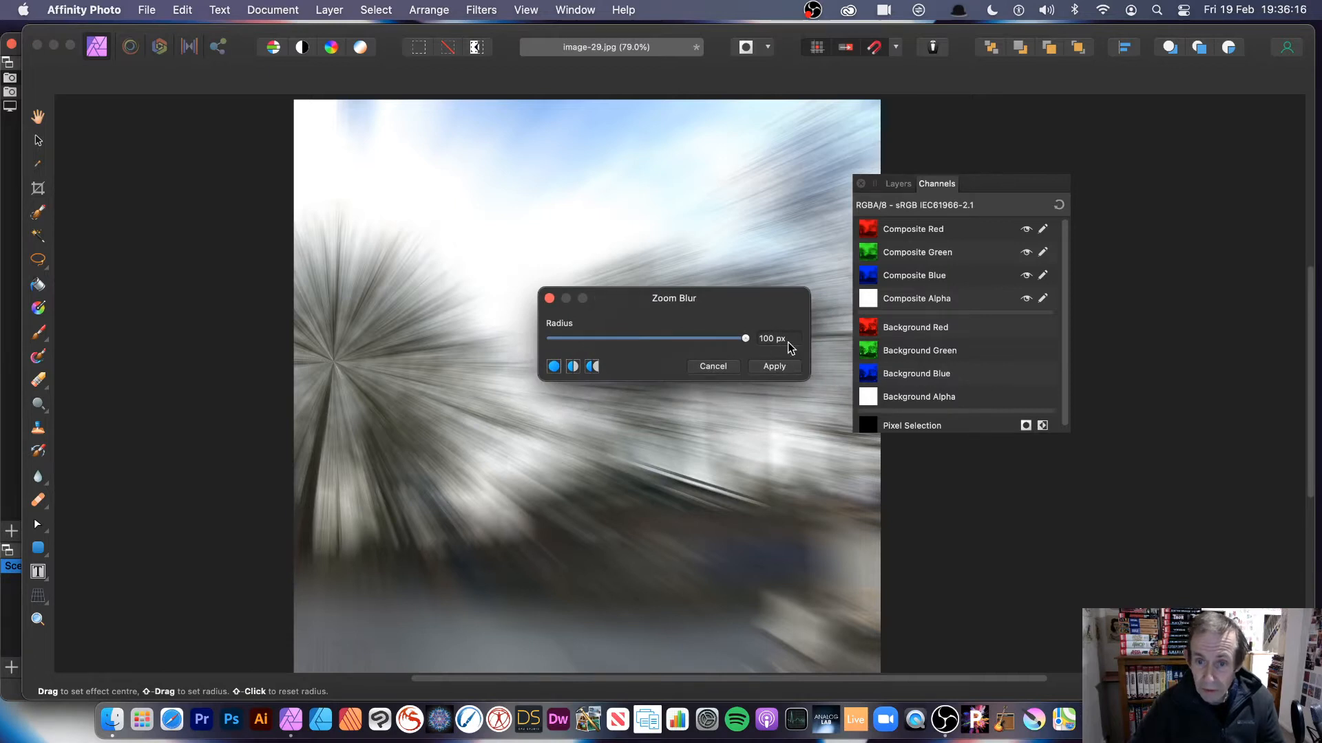
left_click(788, 340)
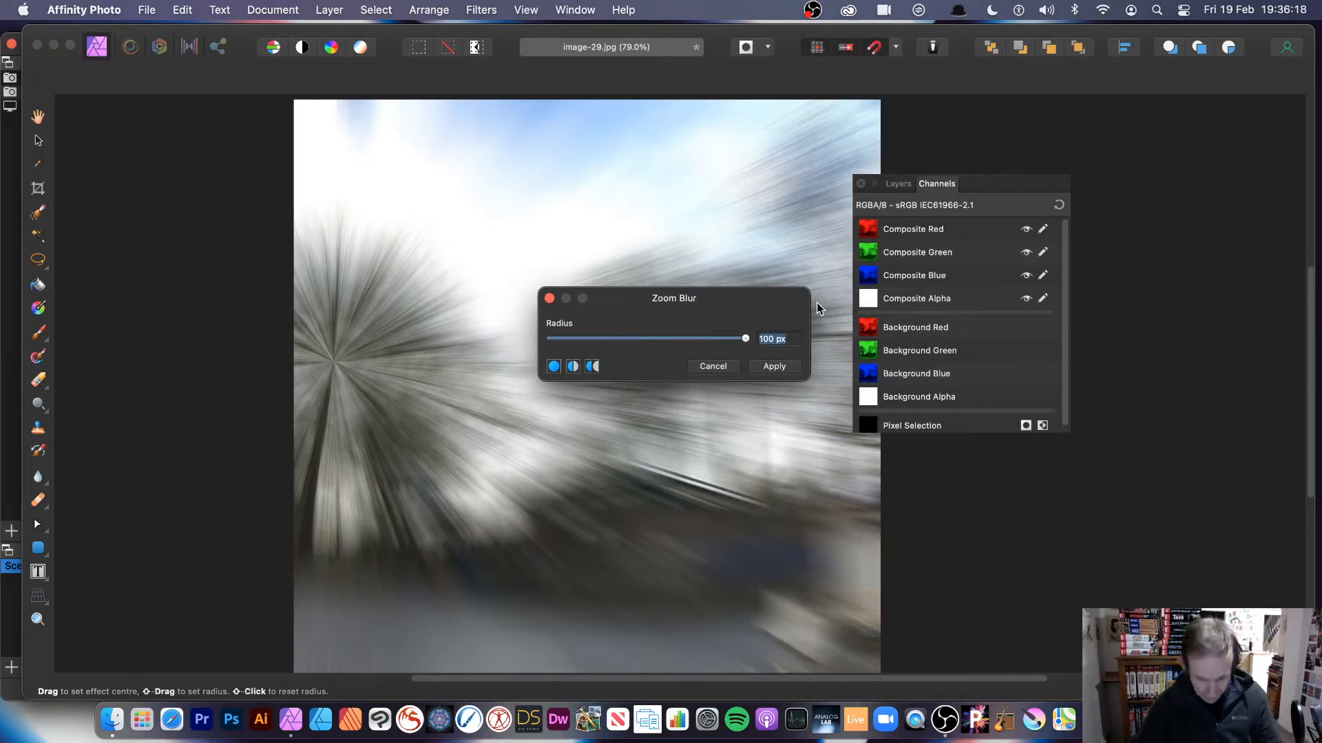
type("400")
key("Return")
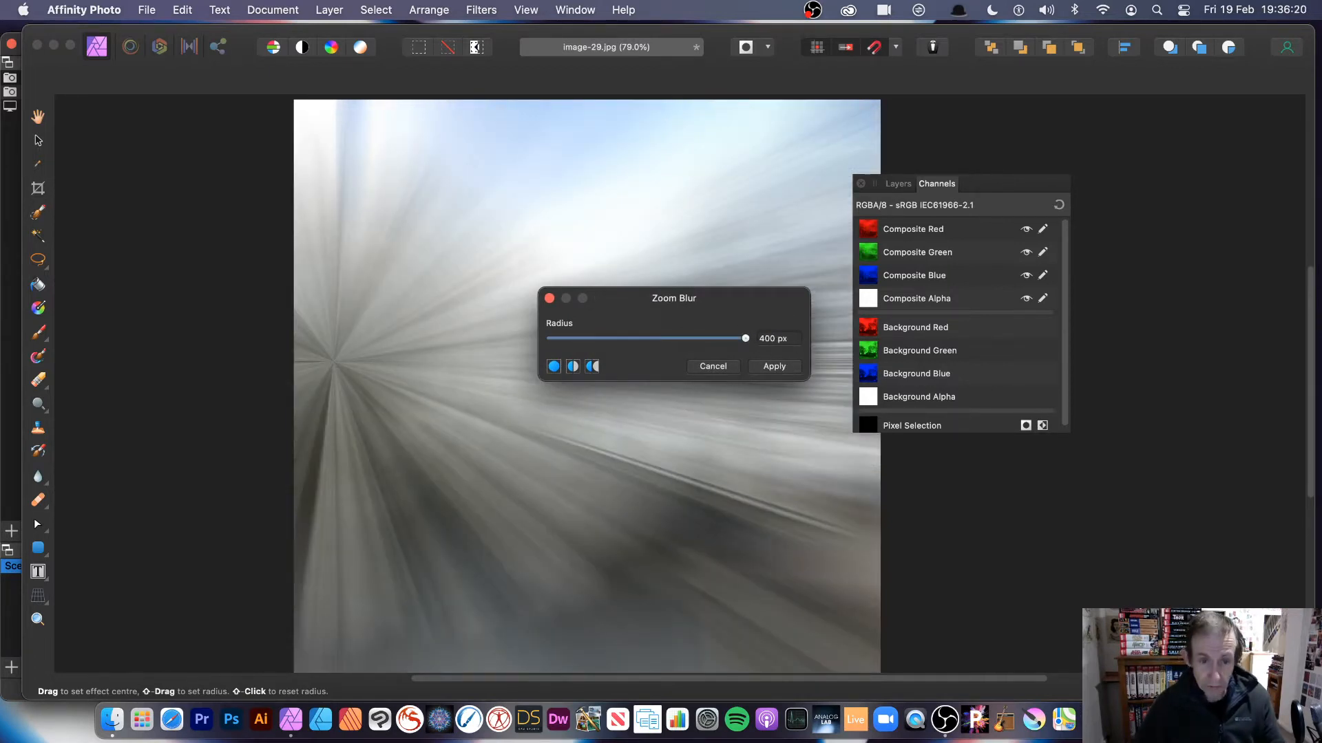
left_click_drag(346, 361, 422, 427)
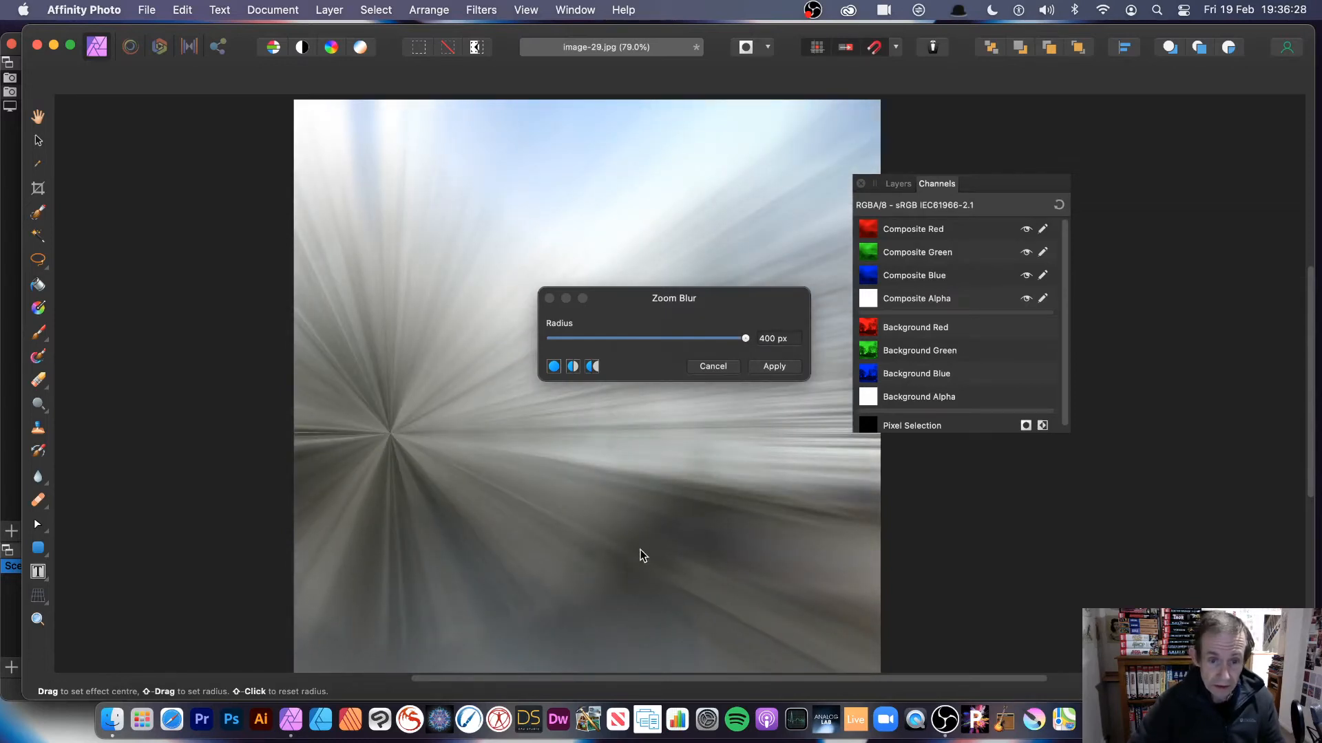
left_click_drag(640, 550, 768, 562)
left_click_drag(519, 426, 627, 423)
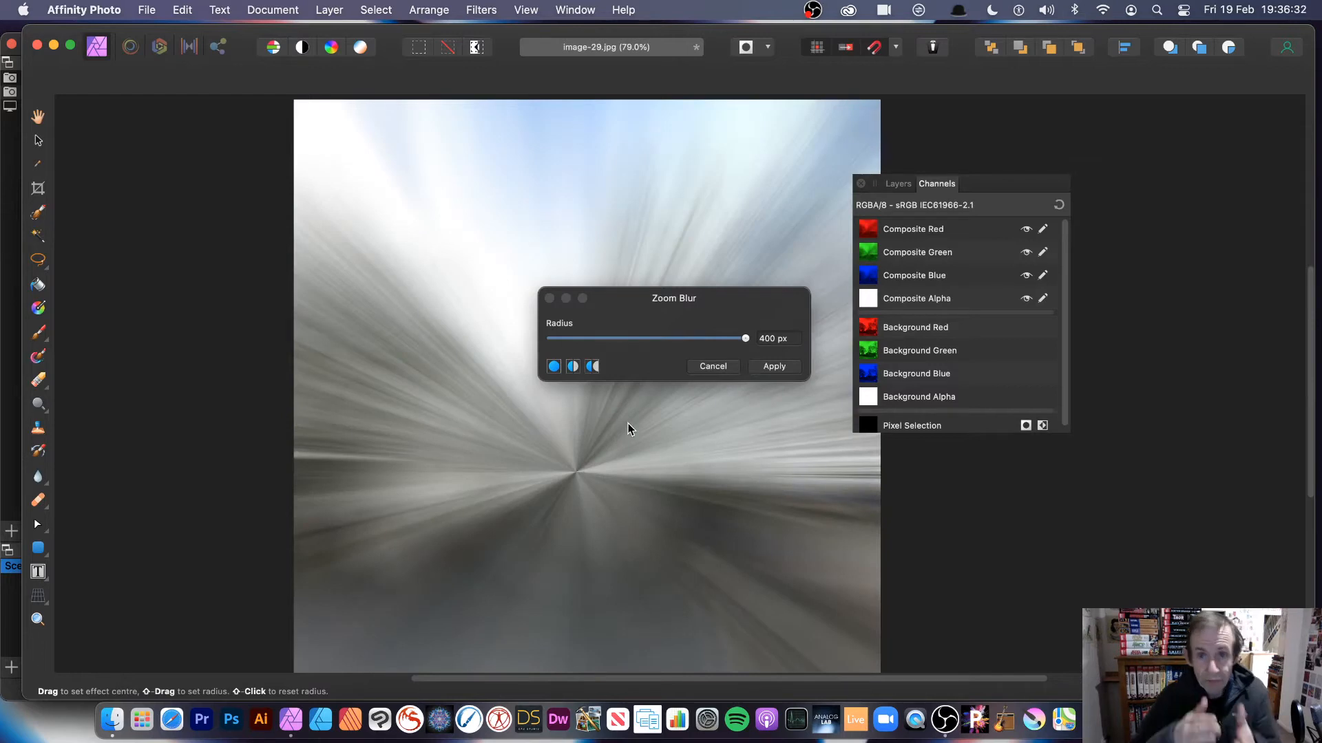
Step: Set the Zoom Blur radius to 56.9 px and centre the blur on the bandstand roof
left_click_drag(743, 338, 660, 340)
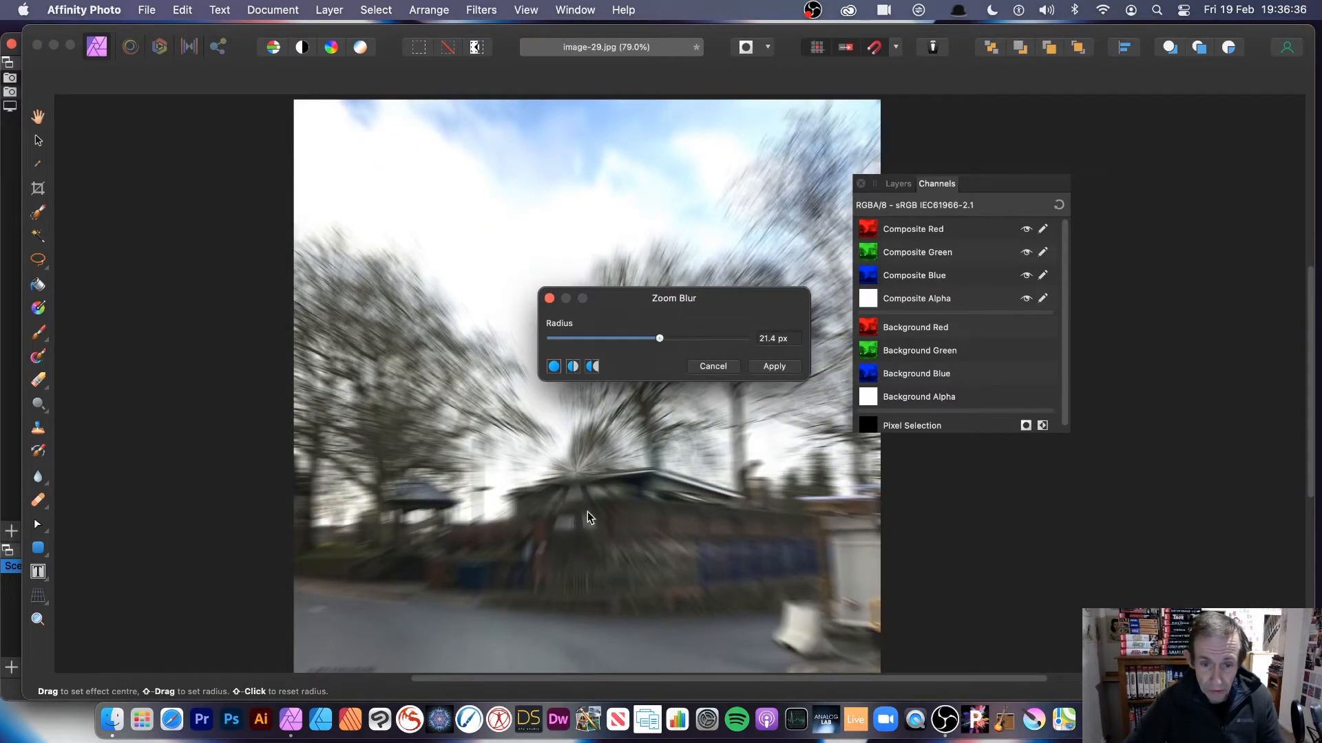
left_click(426, 493)
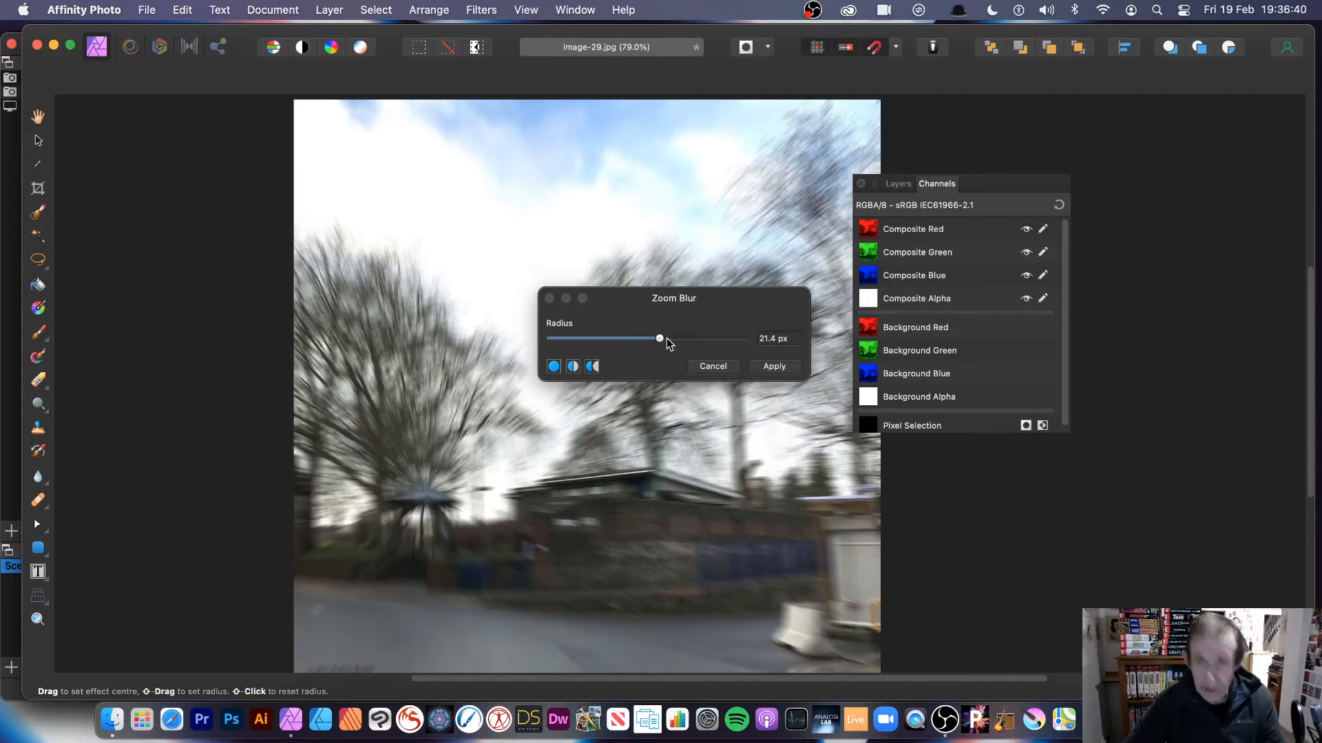
left_click_drag(666, 340, 728, 339)
left_click(424, 493)
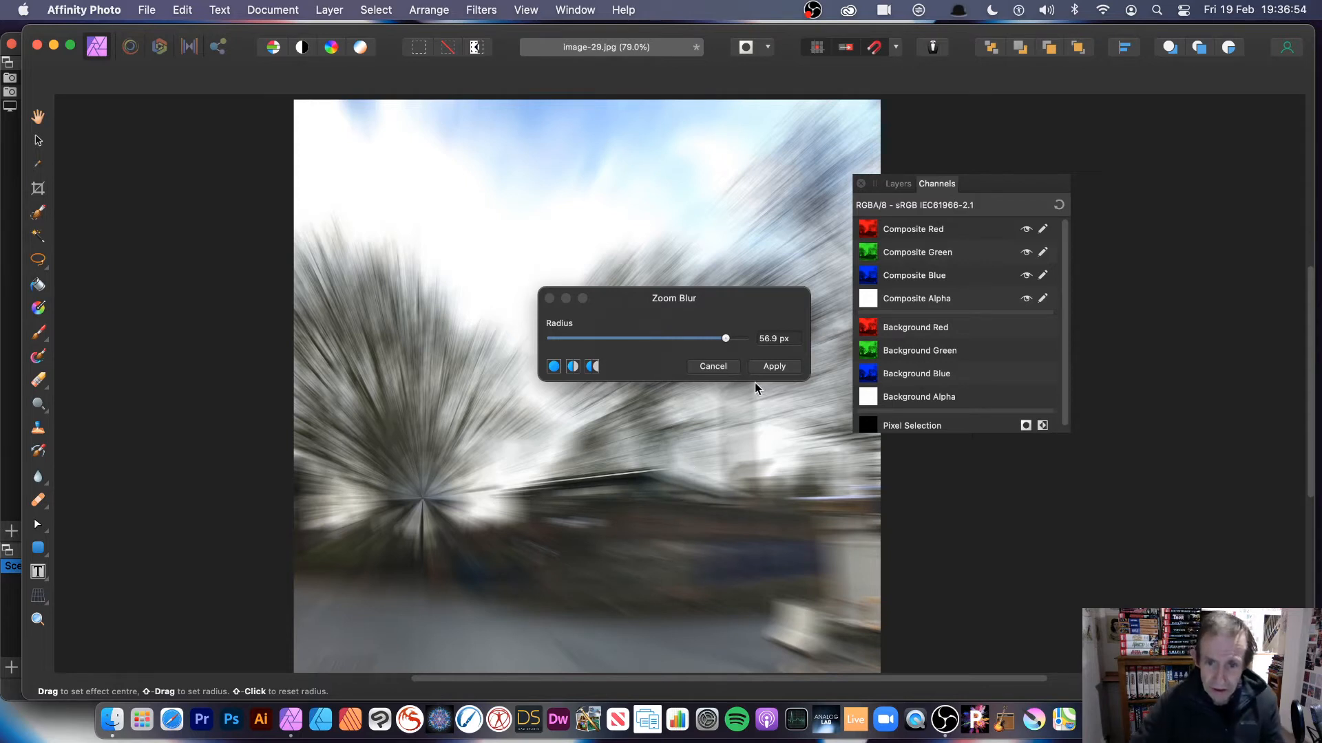
Step: Compare the blur before and after in split view, and recentre it on the bandstand
left_click(573, 366)
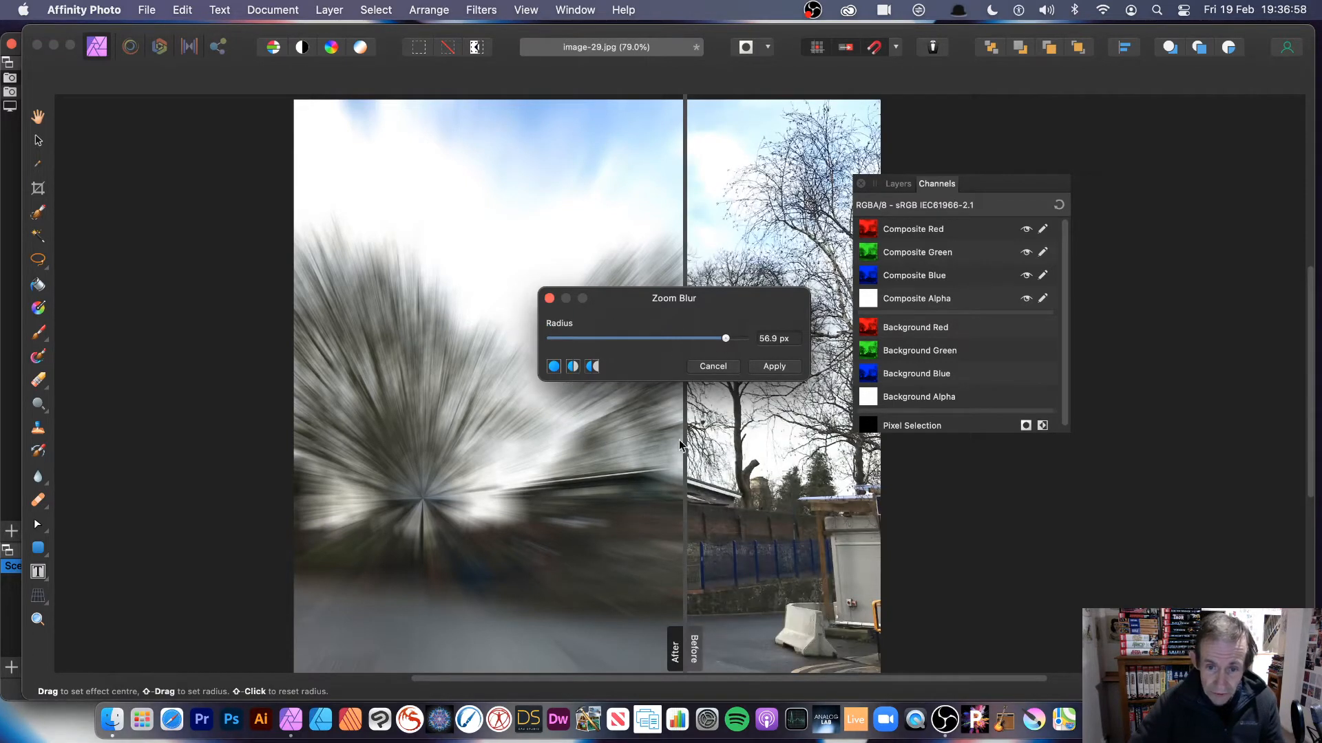
left_click_drag(675, 643, 756, 646)
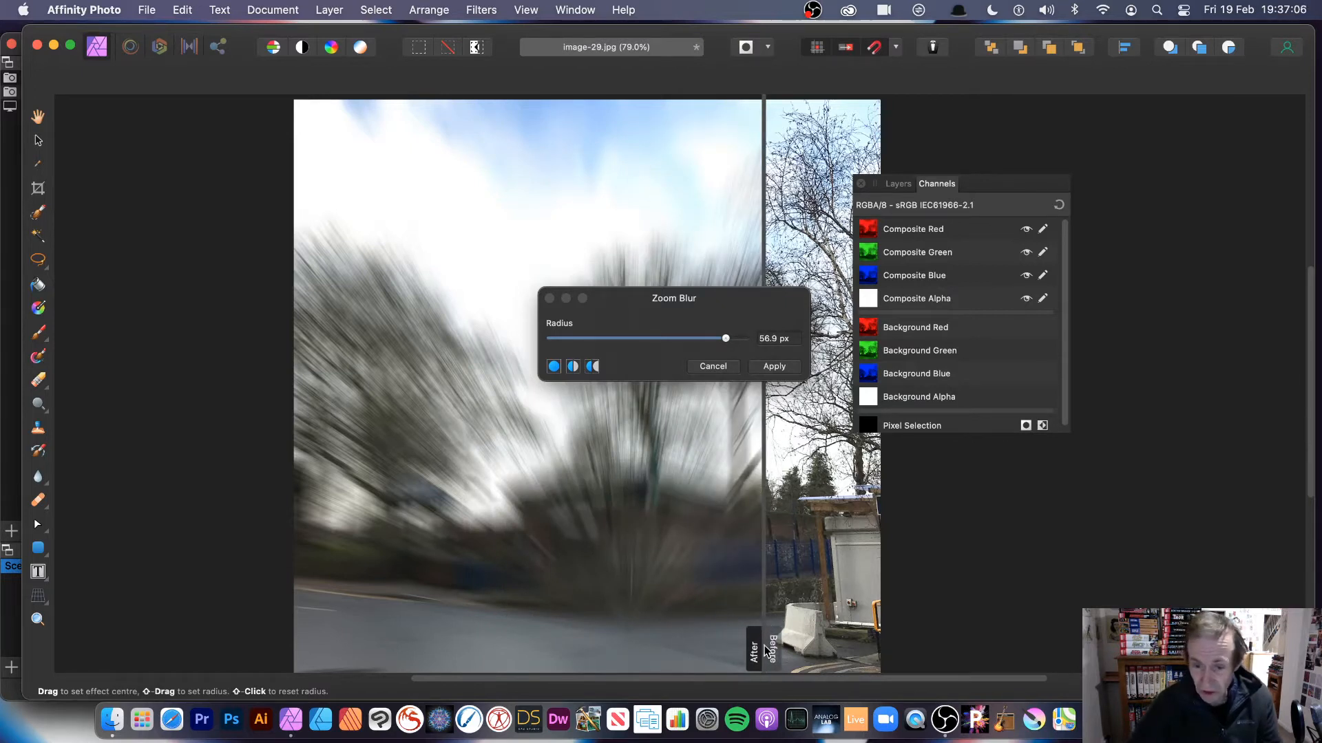
left_click_drag(767, 649, 572, 644)
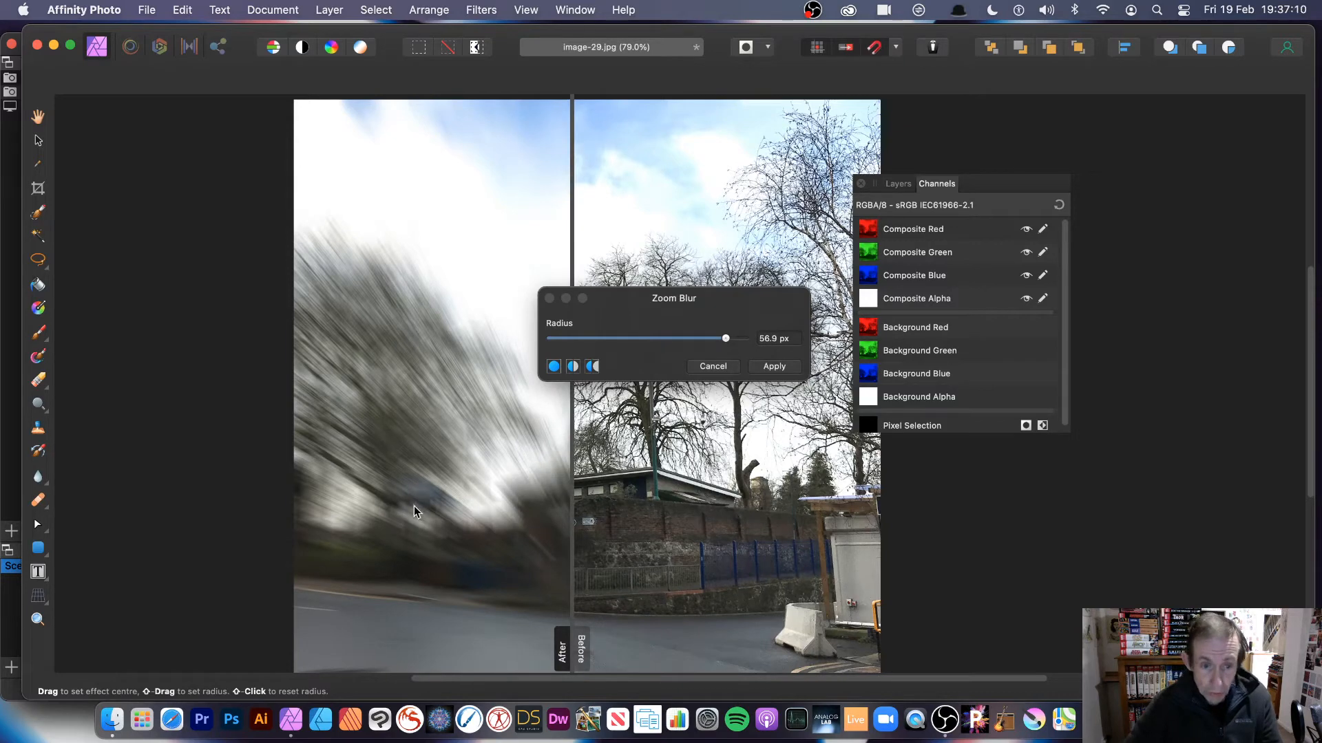
left_click(412, 494)
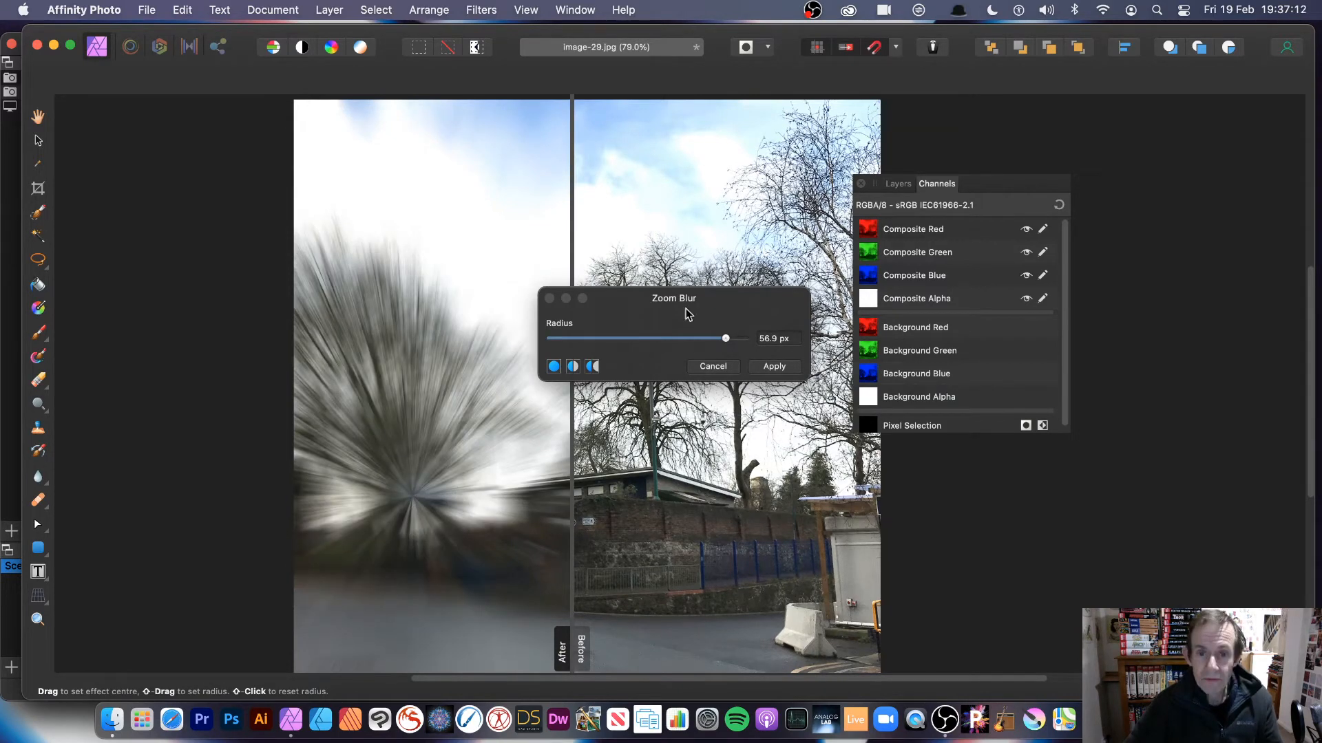
Step: Check the blur in mirror view, return to the single view and apply the Zoom Blur
left_click(592, 367)
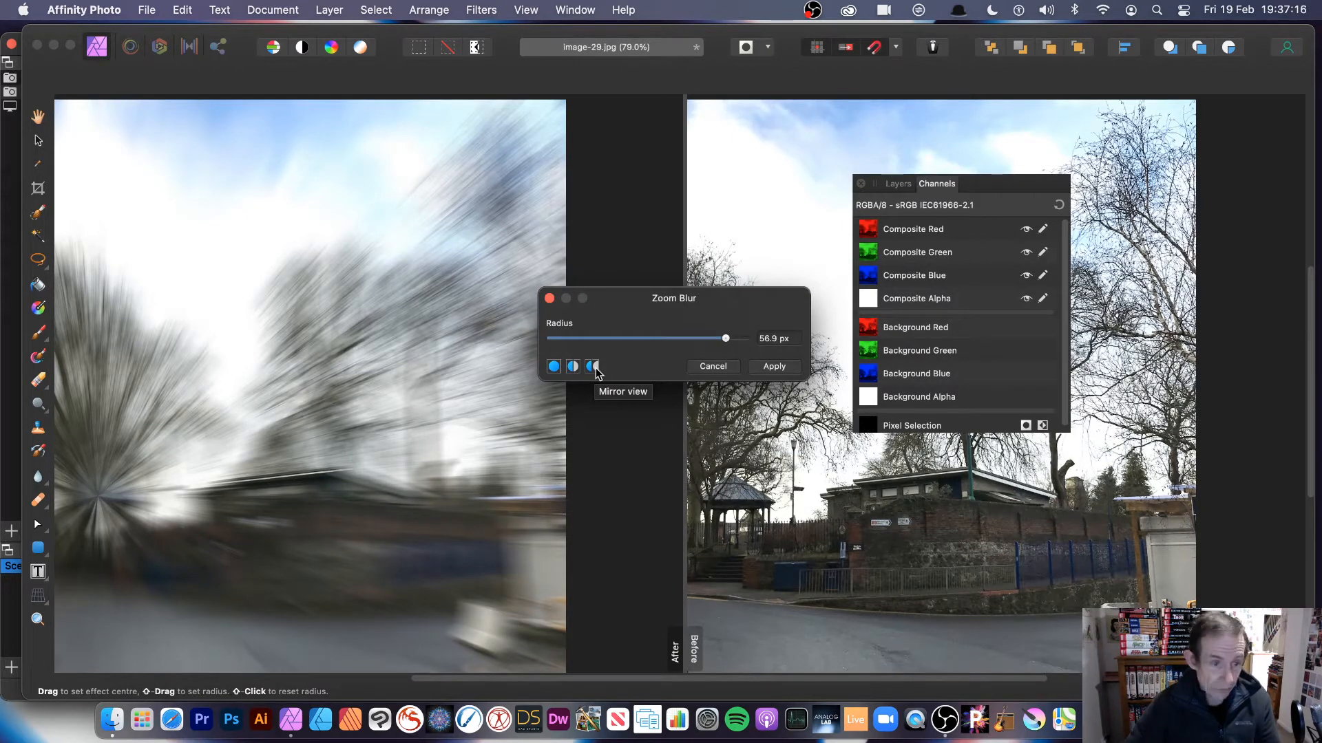
left_click(559, 368)
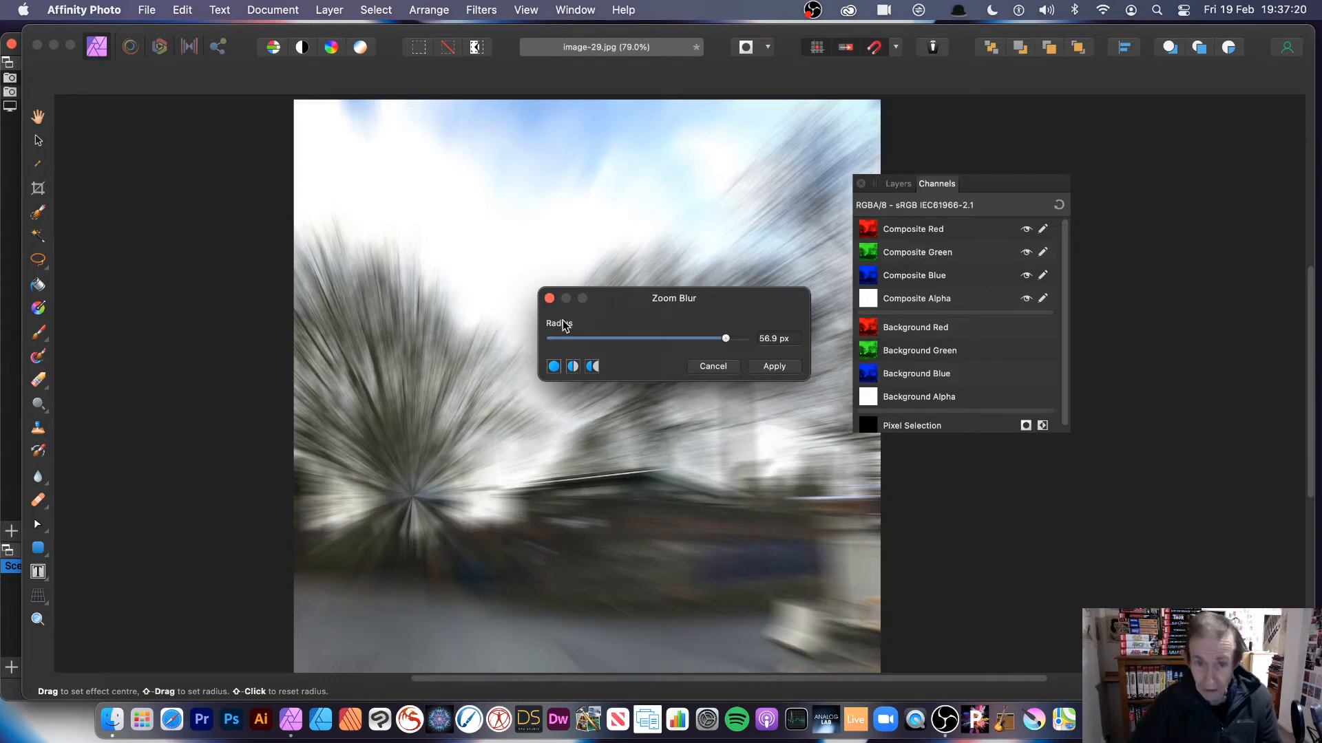
left_click(776, 366)
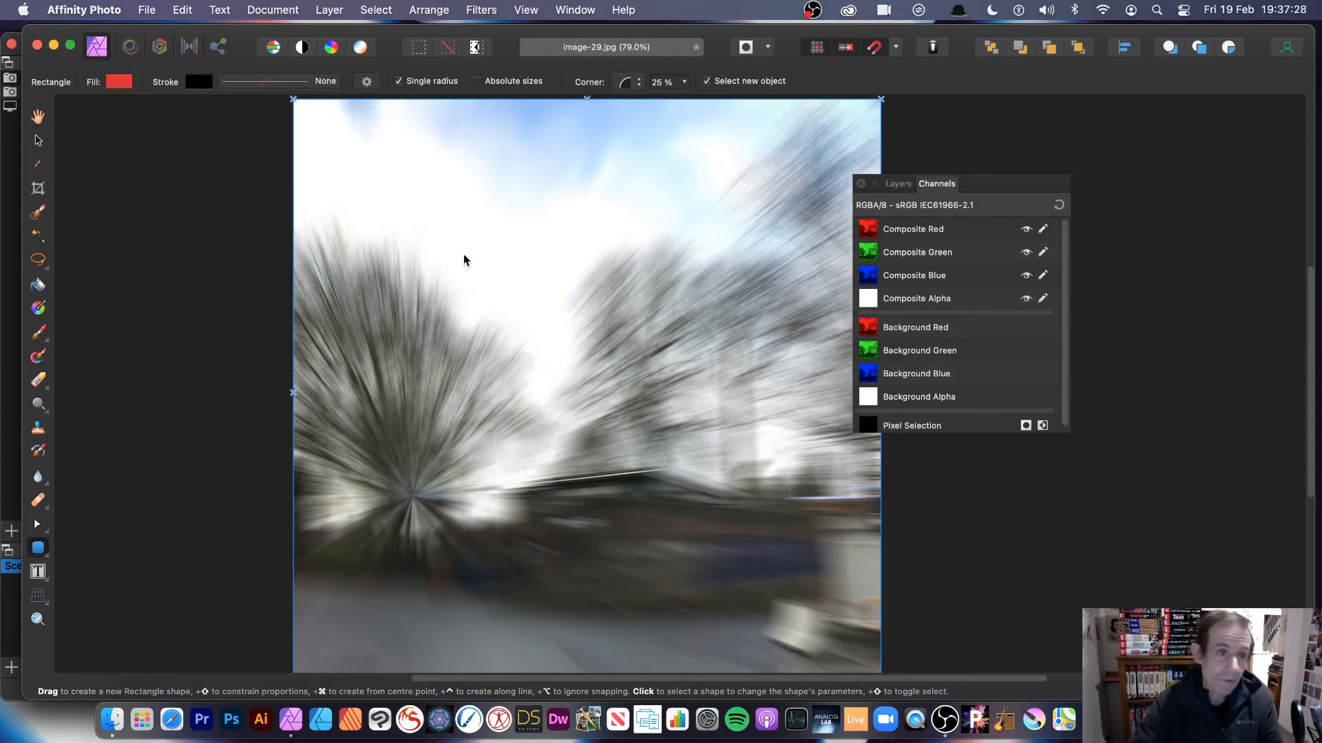
Step: Open Fade for the applied Zoom Blur and set the fade to 100 %
left_click(343, 9)
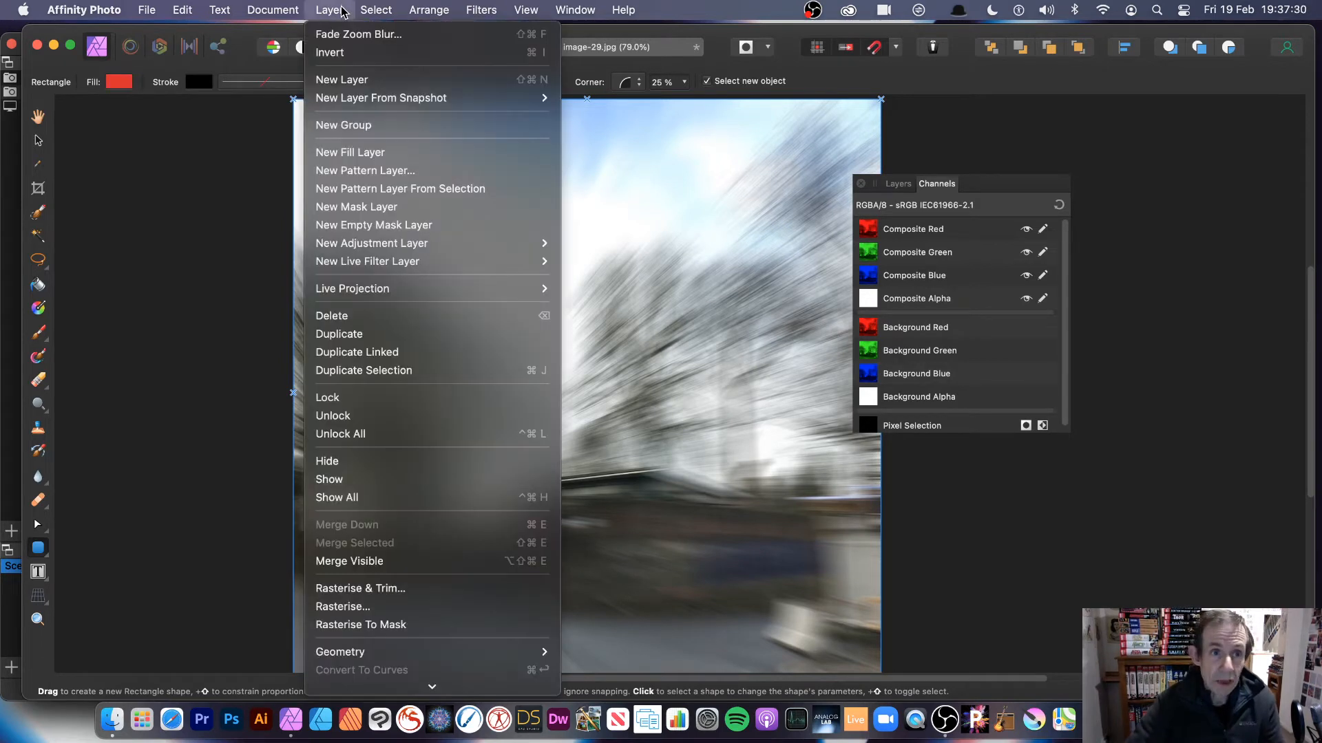
left_click(353, 40)
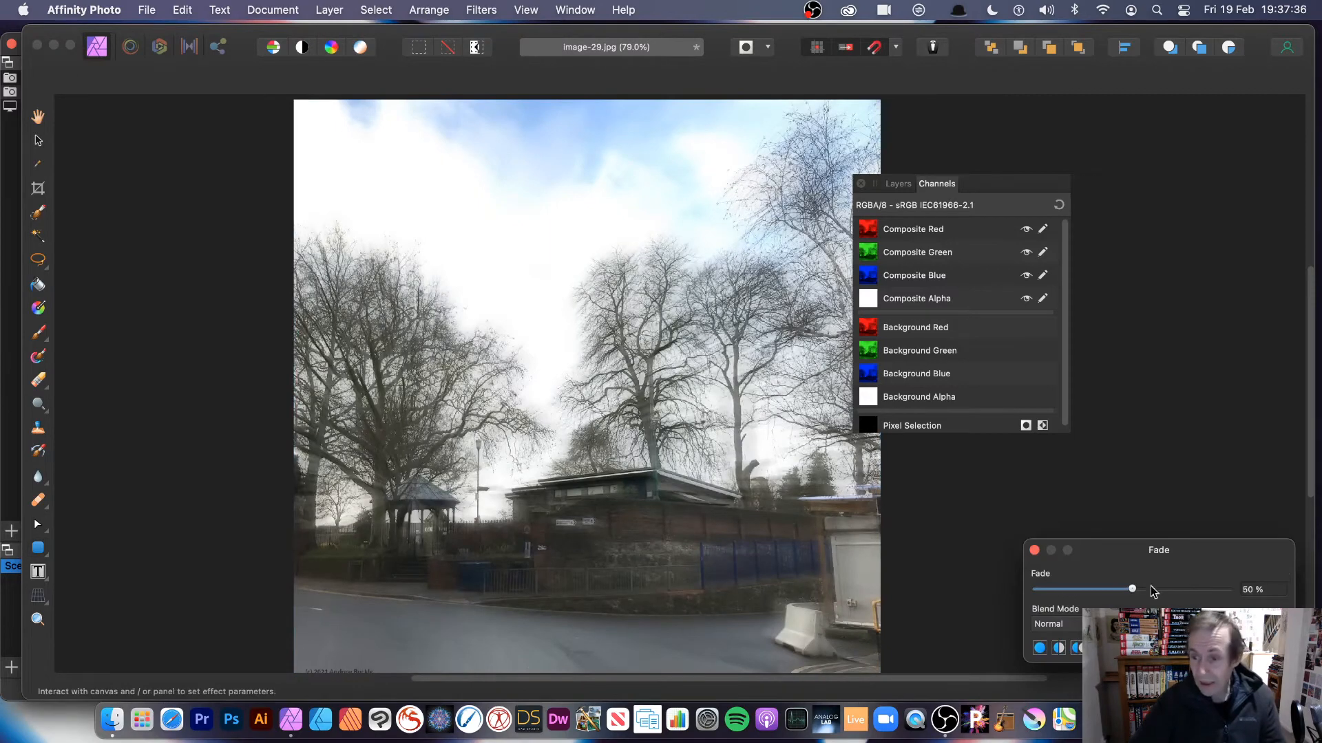
left_click_drag(1171, 555, 658, 301)
left_click_drag(593, 336, 729, 354)
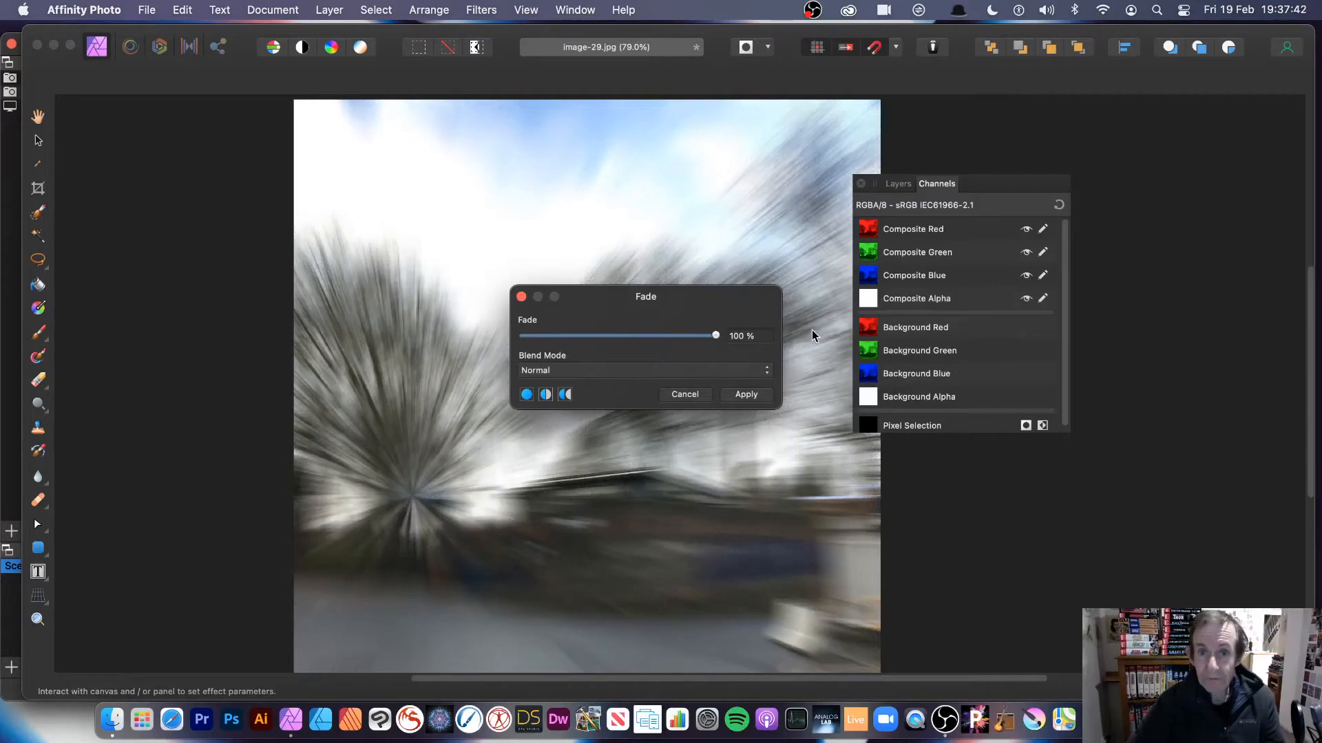
Step: Try the Darken and Multiply blend modes for the fade, with the fade amount at 50 %
left_click(627, 370)
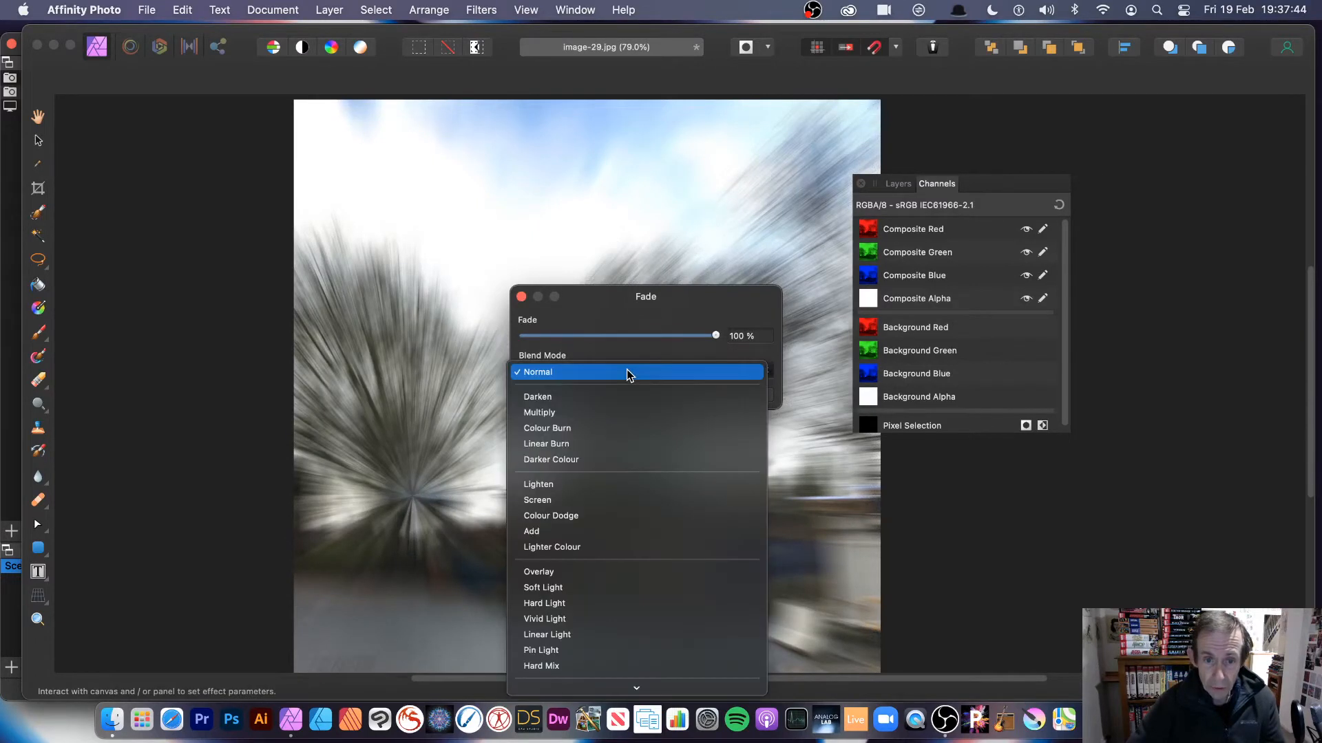
left_click(614, 403)
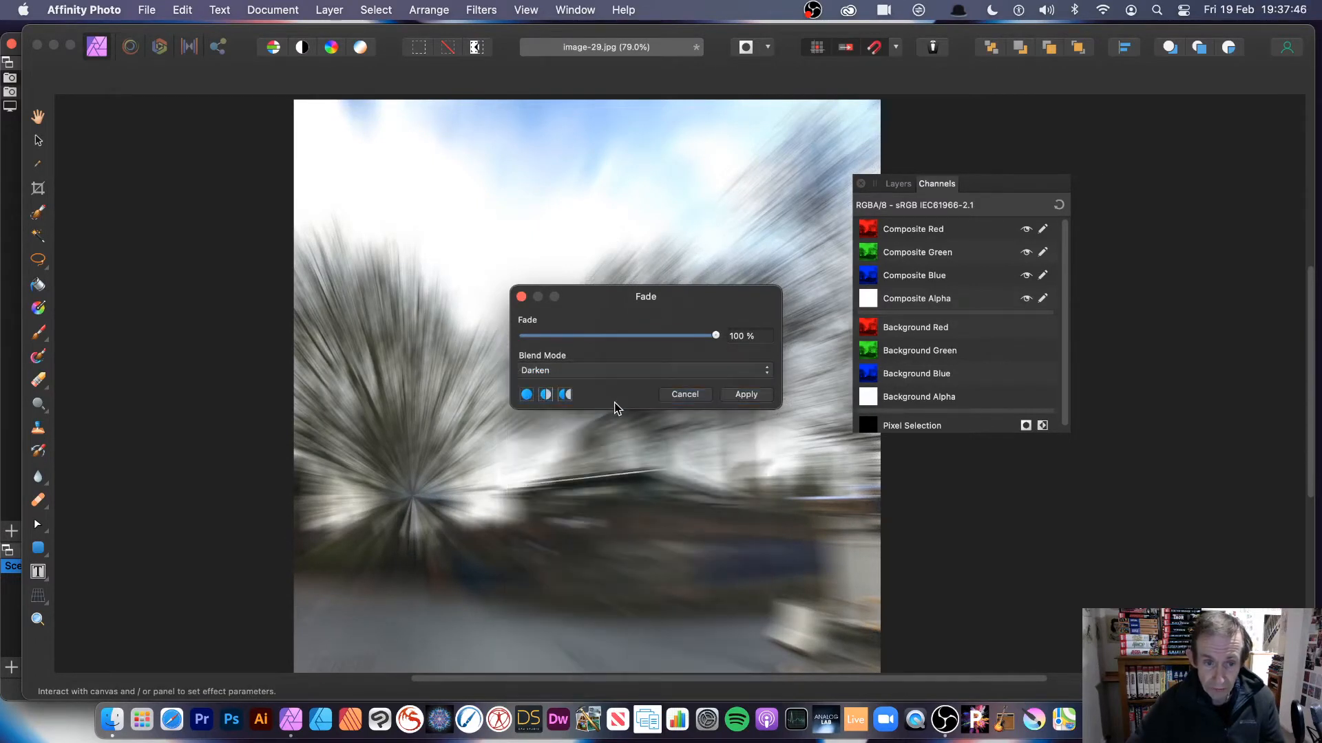
left_click(562, 371)
left_click(554, 392)
left_click_drag(702, 340, 622, 349)
Step: Try the Add and Difference blend modes for the fade, reducing the amount to 29 %
left_click(585, 371)
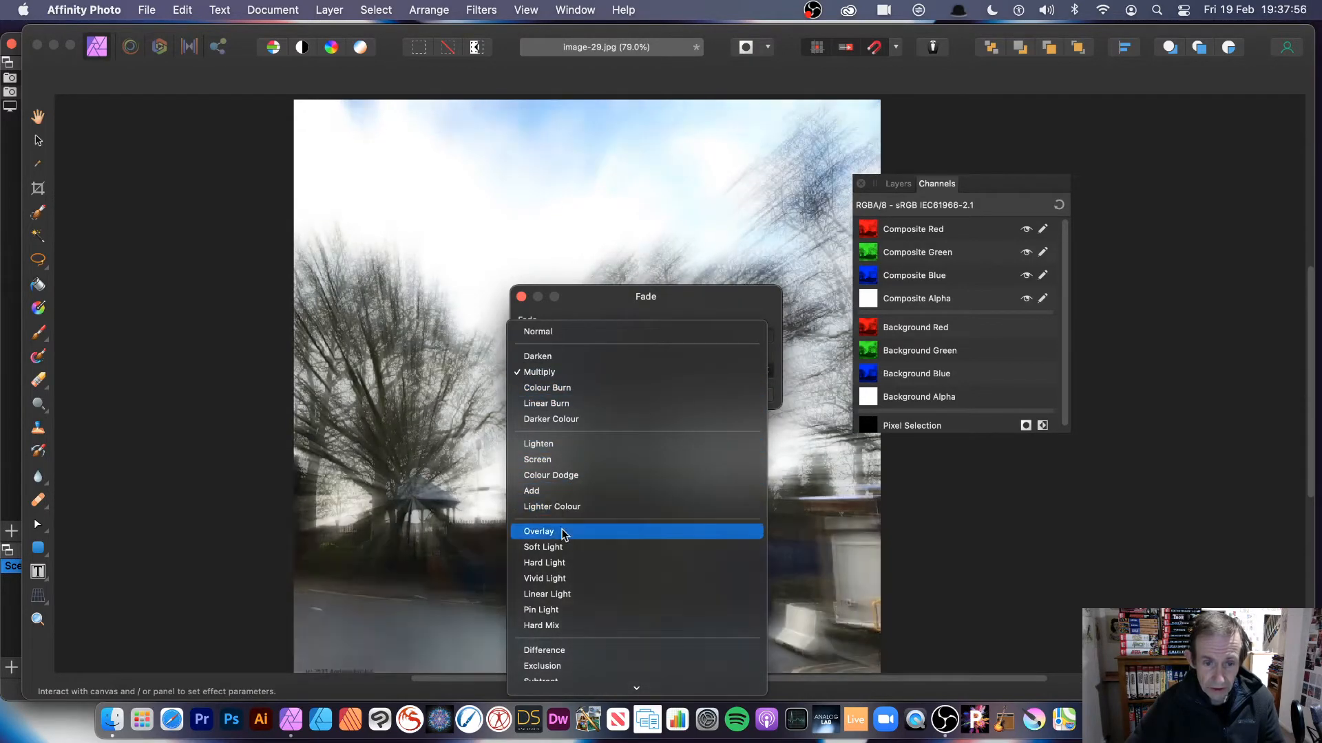
left_click(592, 486)
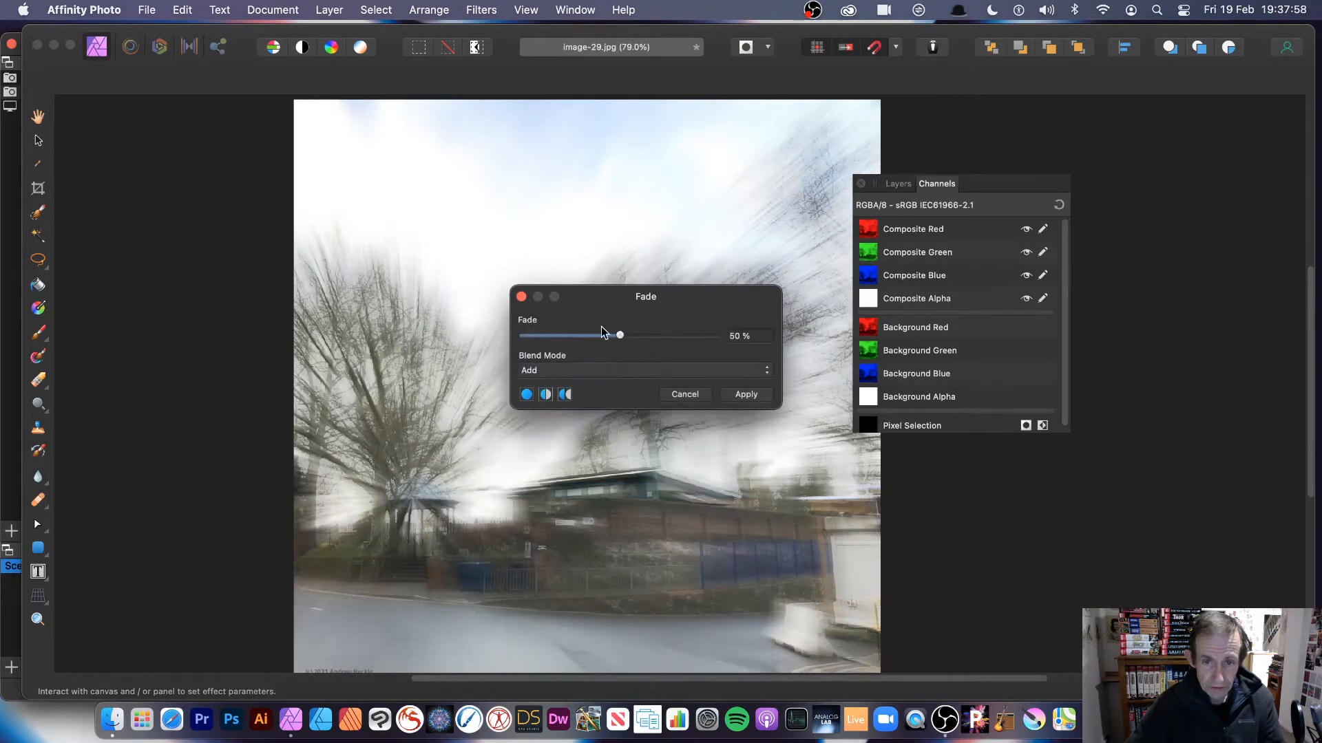
left_click_drag(638, 301, 855, 274)
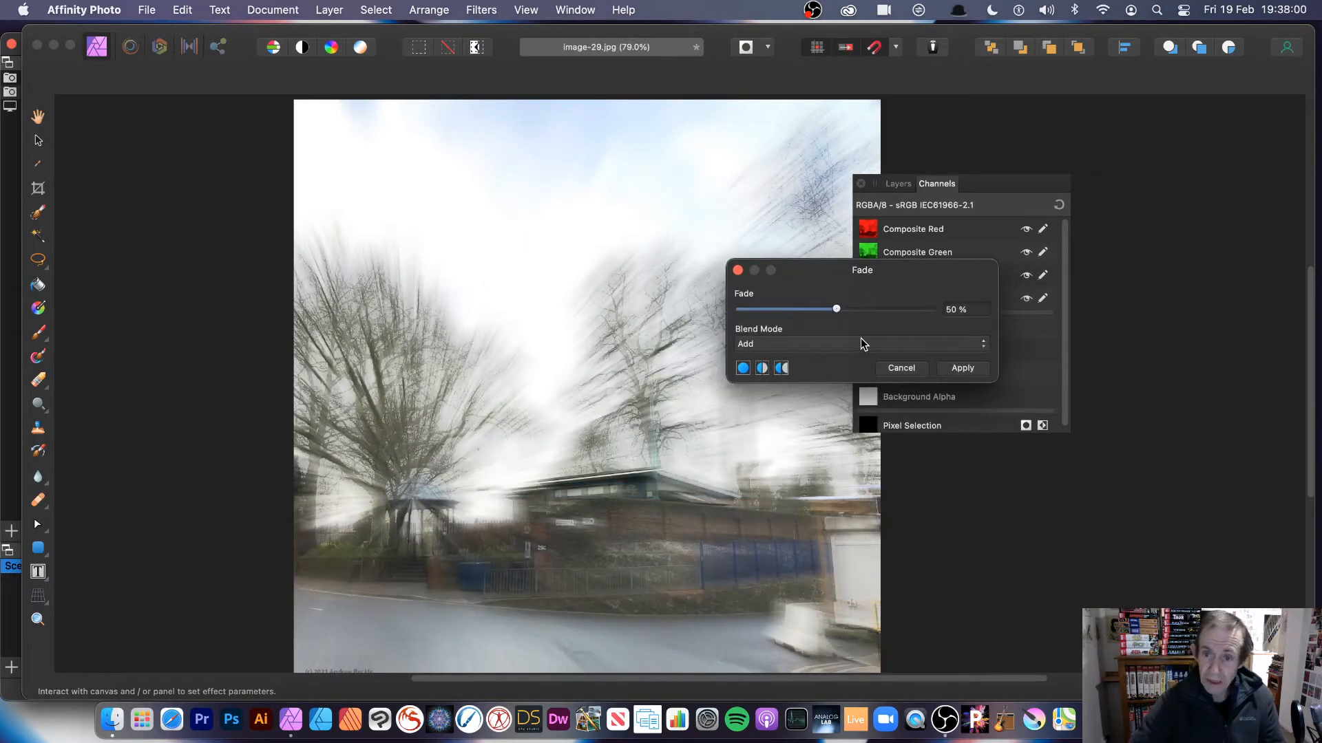
left_click(811, 345)
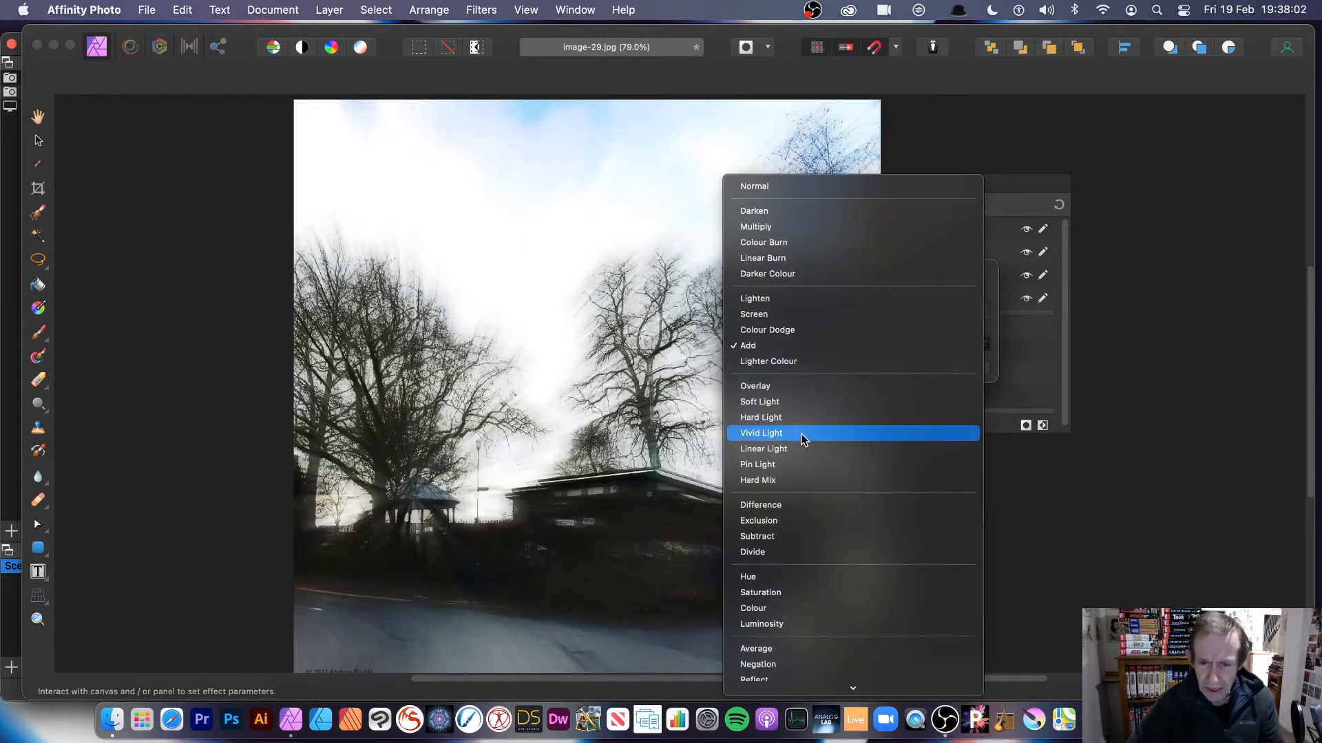
left_click(786, 505)
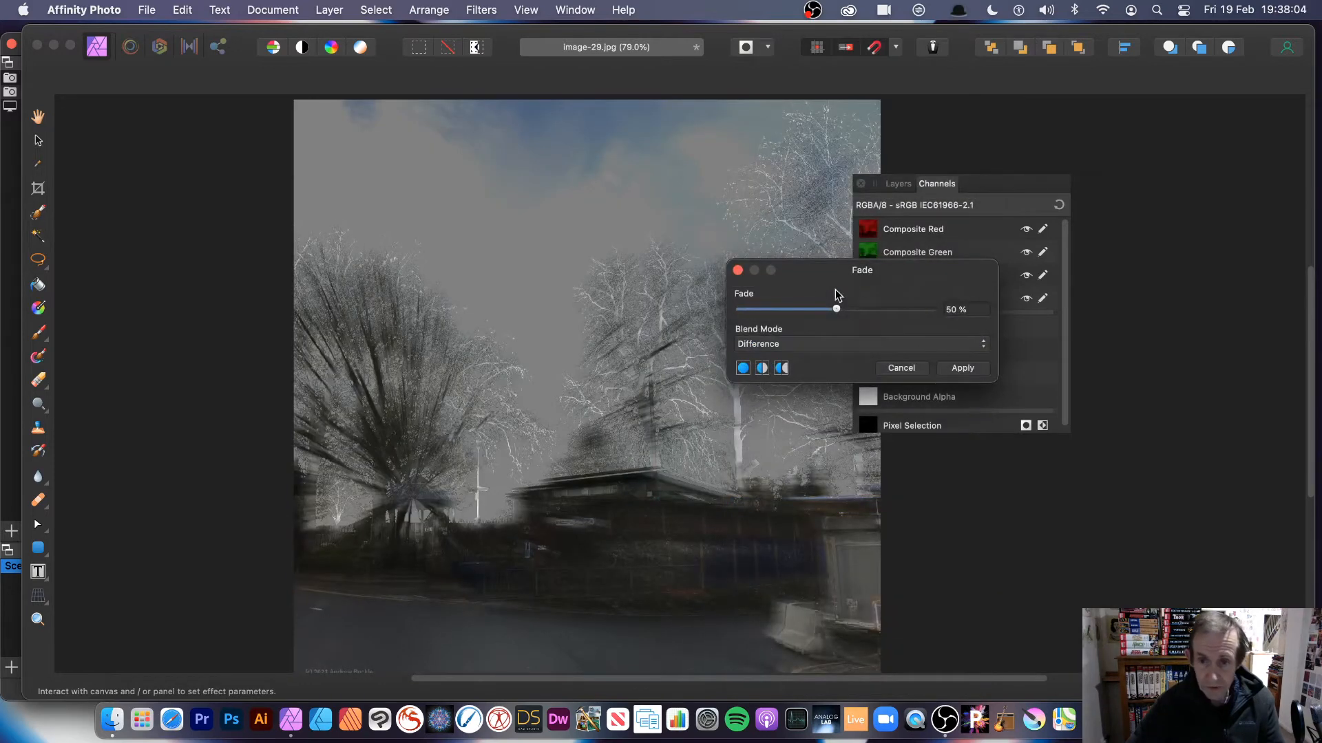
left_click_drag(851, 309, 794, 310)
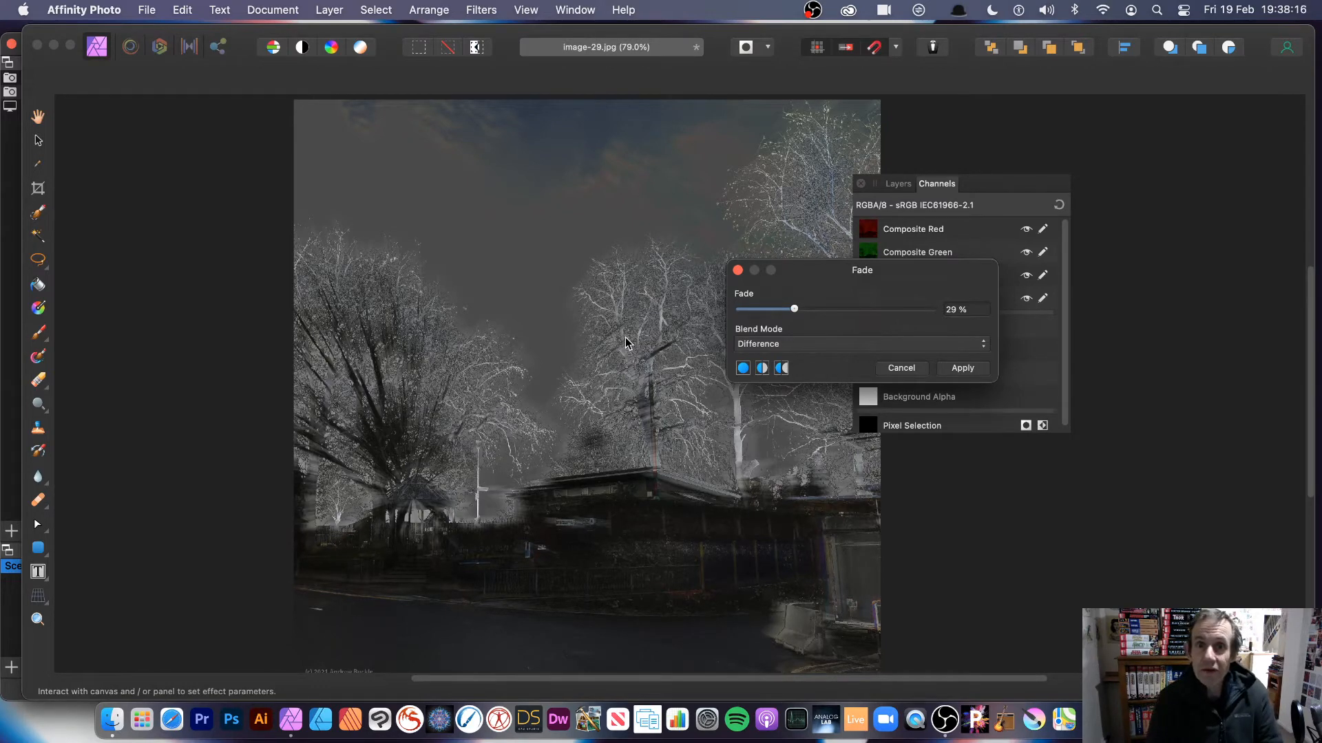
Step: Set the fade's blend mode to Exclusion and its amount to 2 %, and apply it
left_click(837, 342)
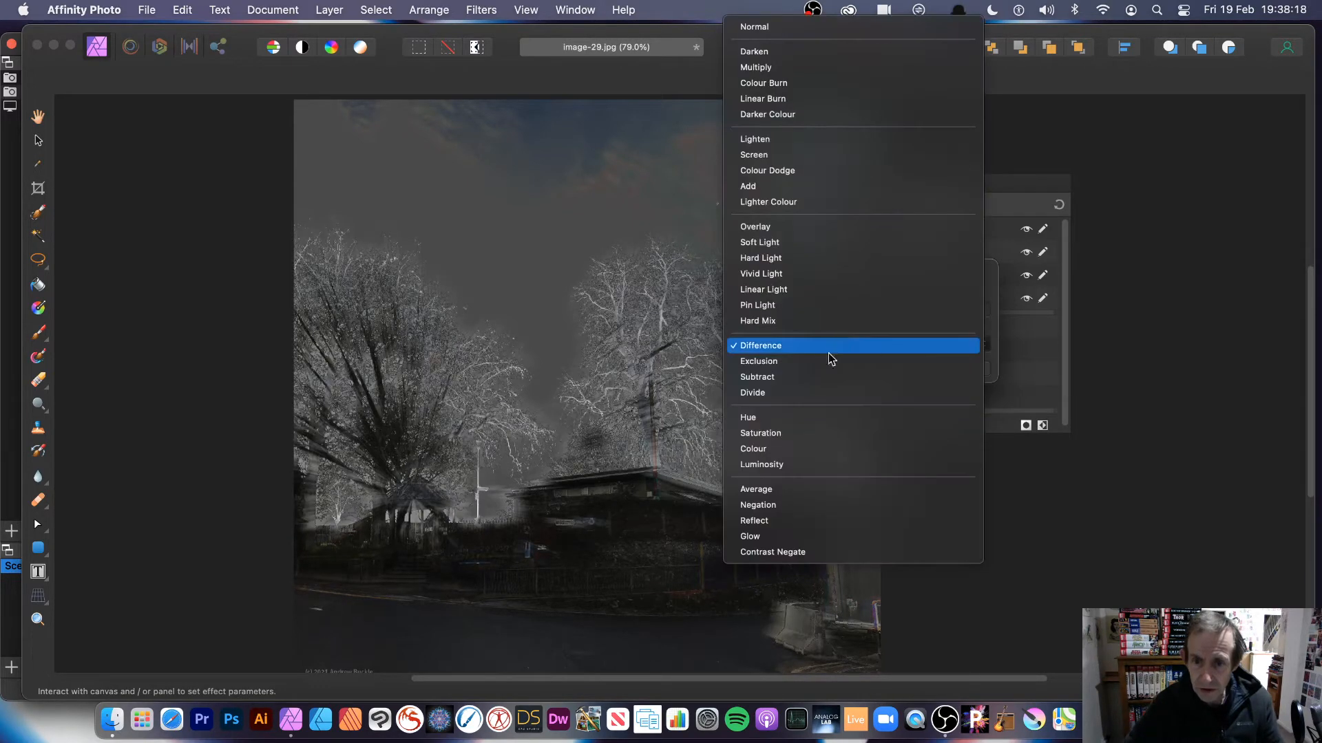
left_click(823, 365)
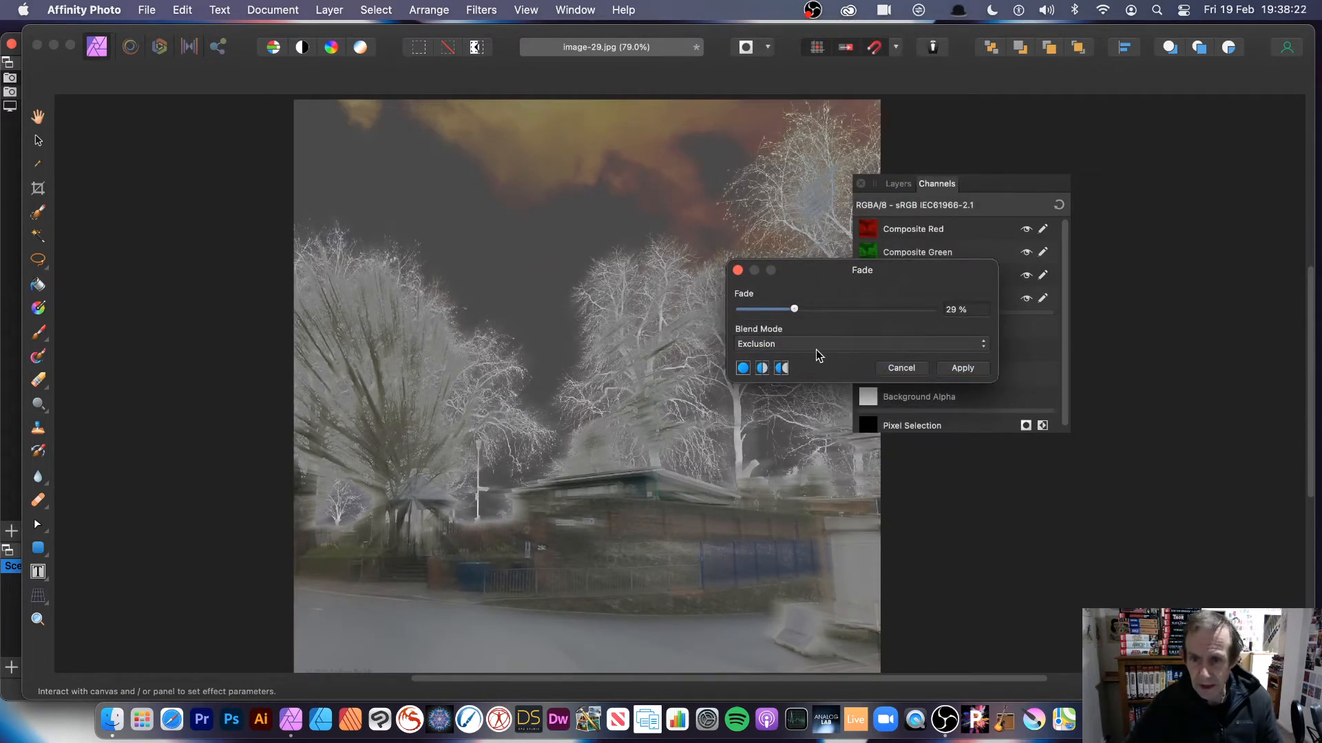
left_click_drag(852, 314, 743, 309)
left_click(971, 374)
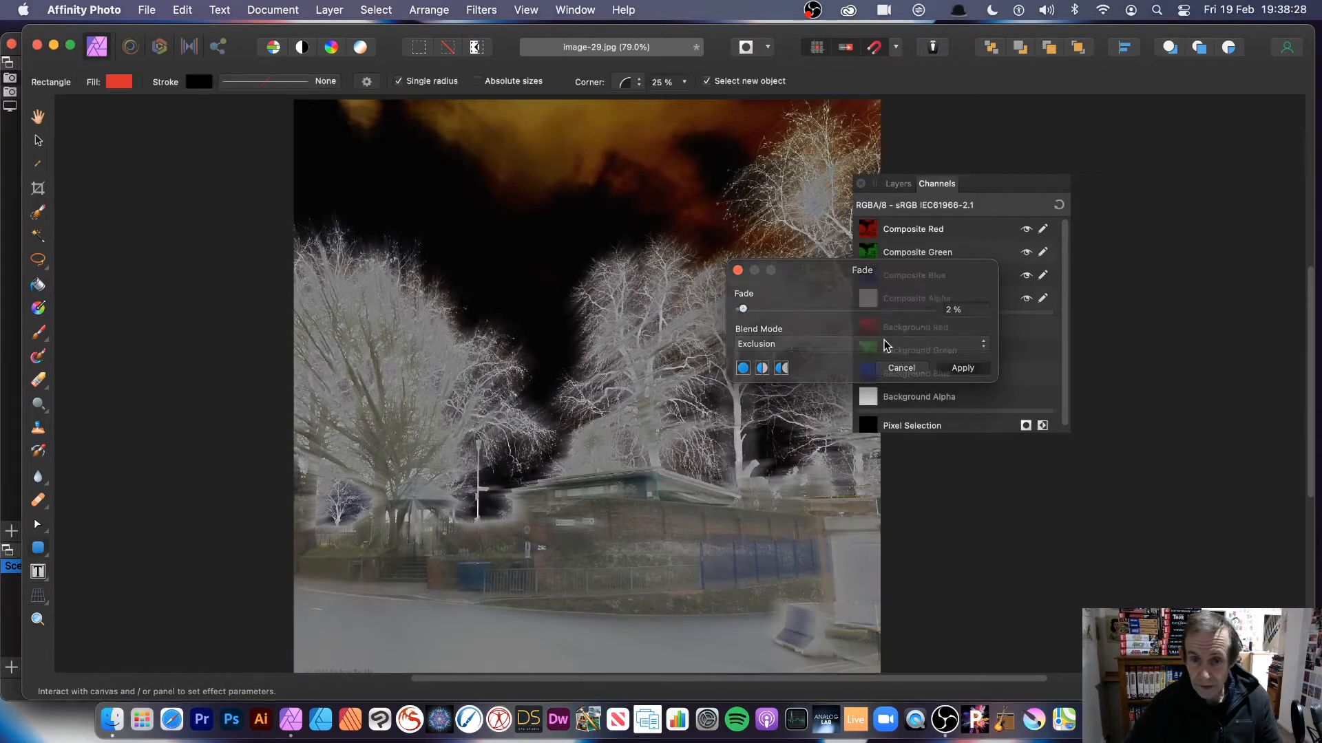
Step: Undo the last fade and the Zoom Blur on the photo
left_click(180, 11)
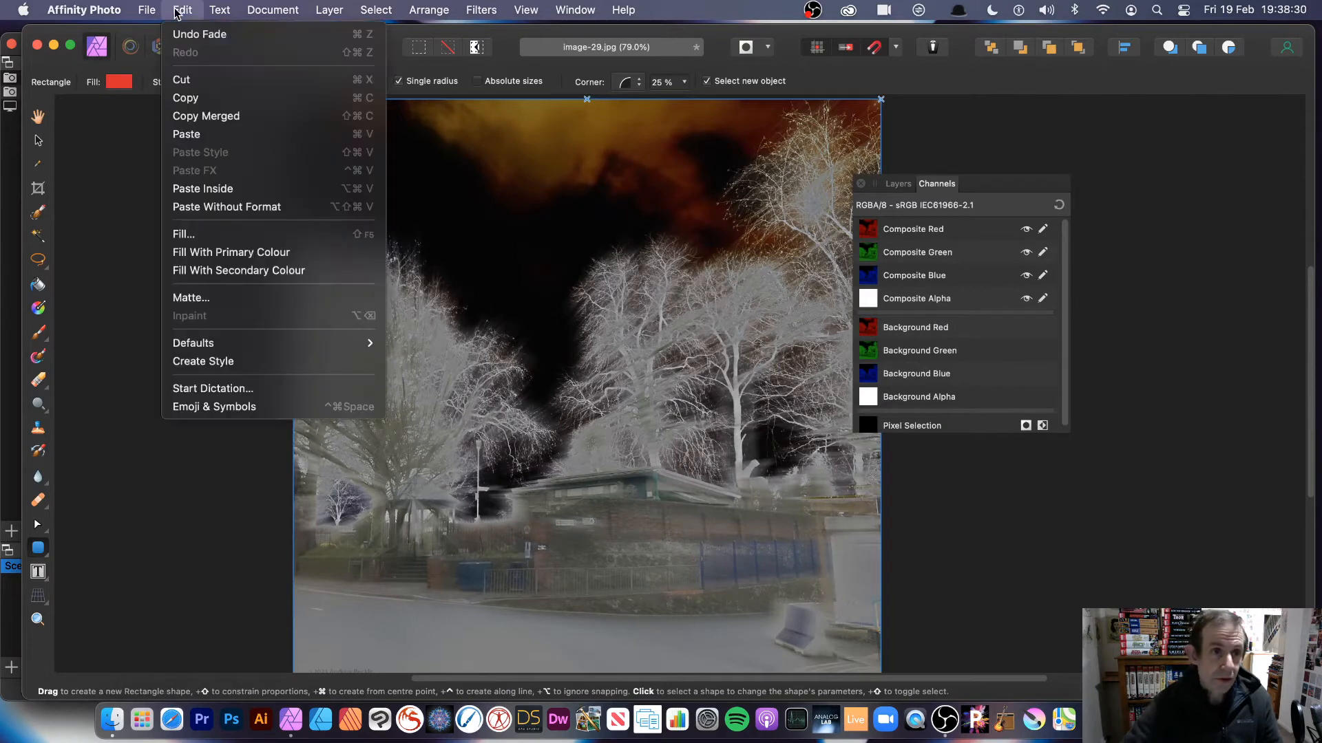
left_click(184, 32)
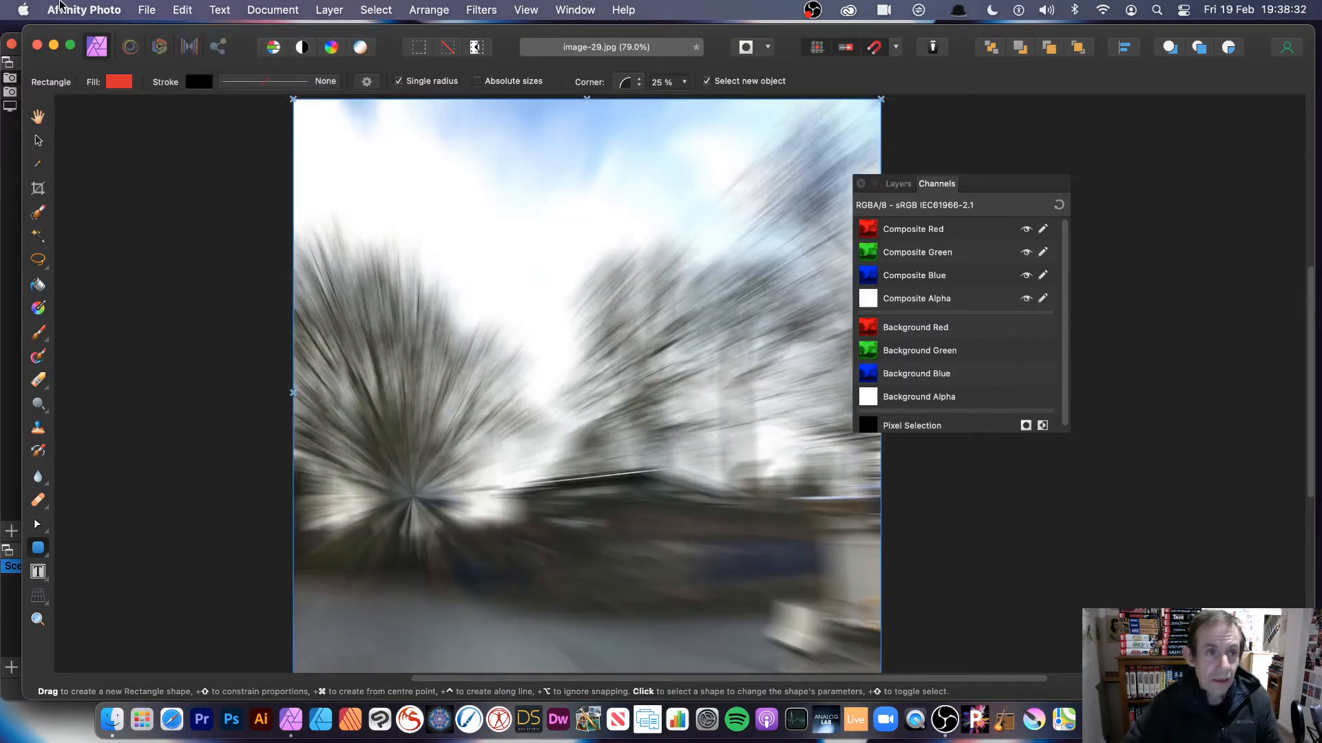
left_click(181, 11)
left_click(189, 33)
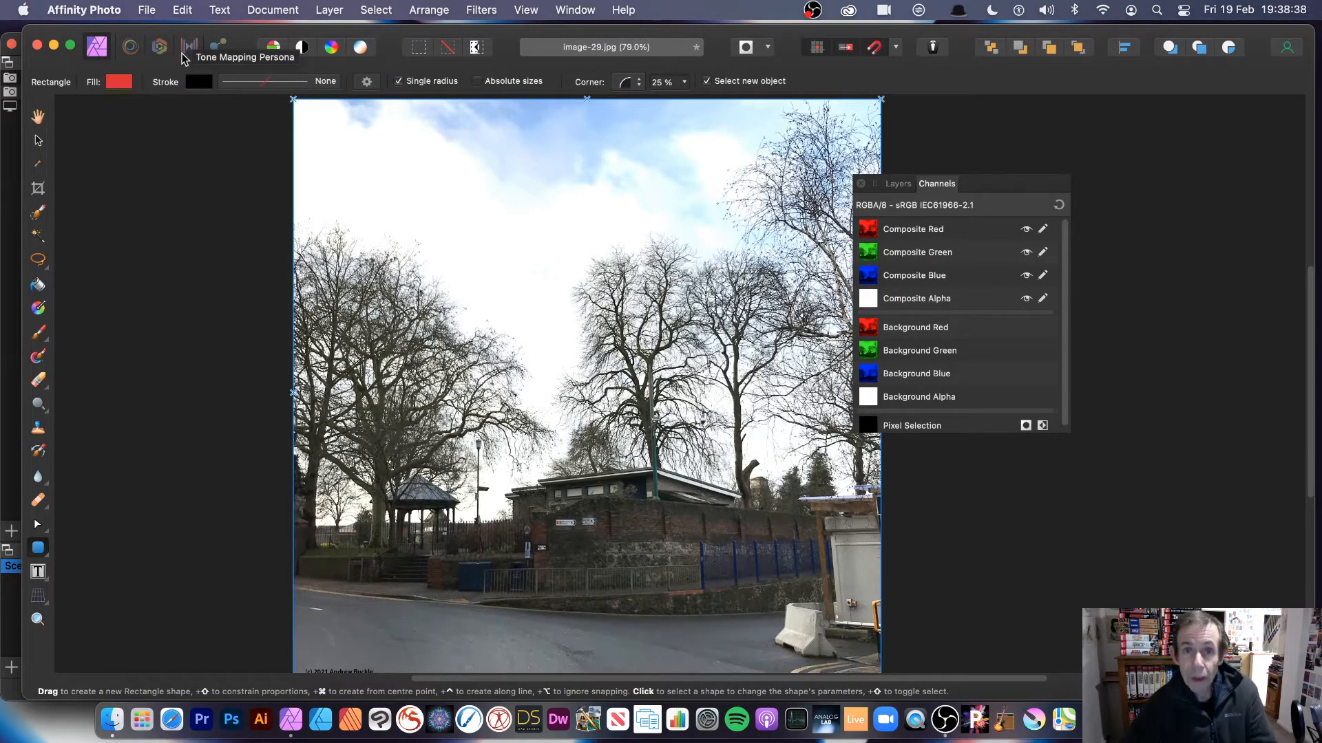
Step: Make a circular selection around the bandstand with the Elliptical Marquee Tool and invert the selection
left_click(39, 264)
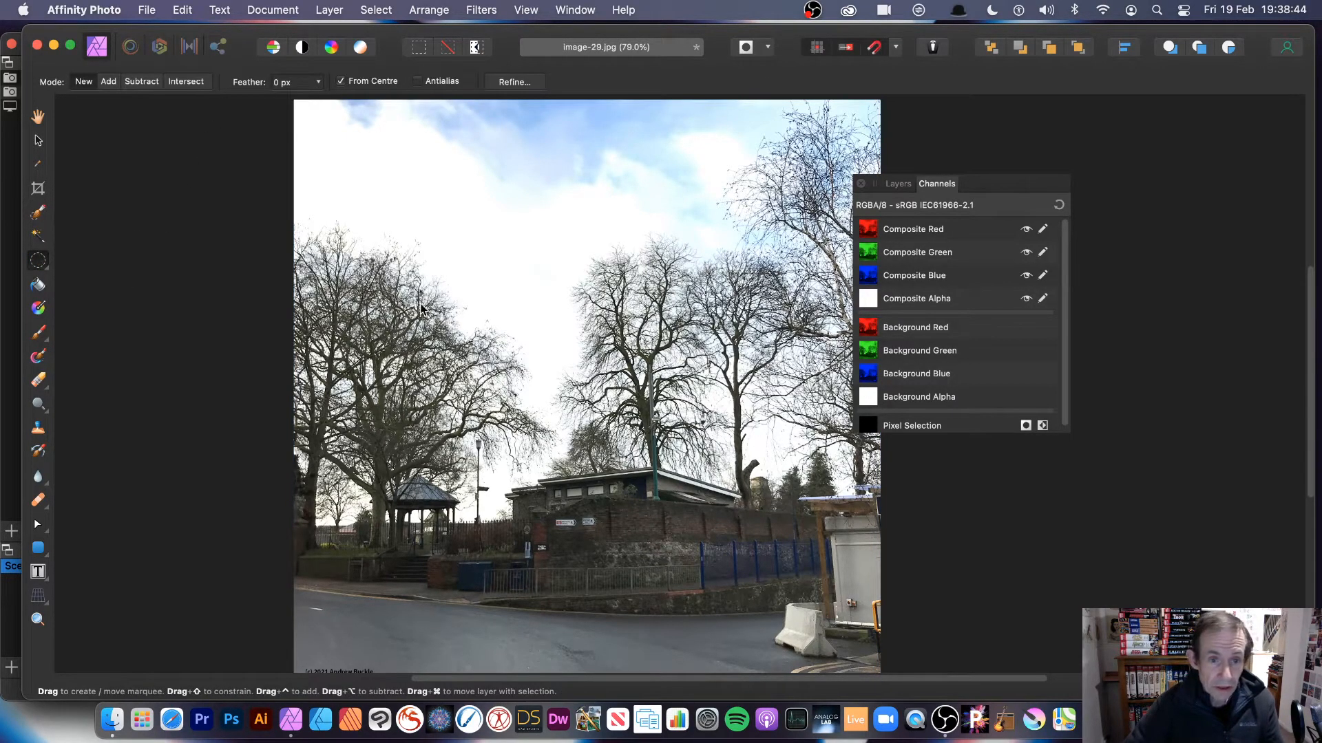
left_click(118, 285)
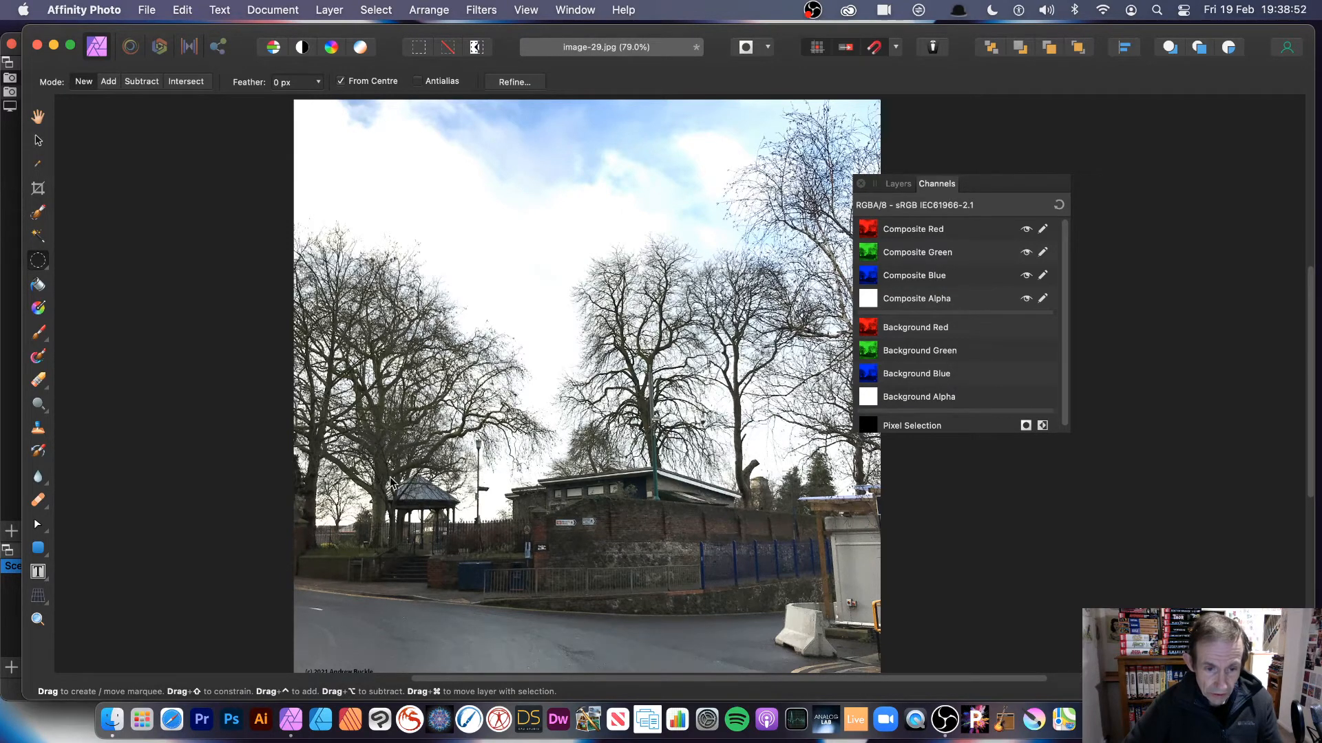
left_click_drag(427, 524, 489, 582)
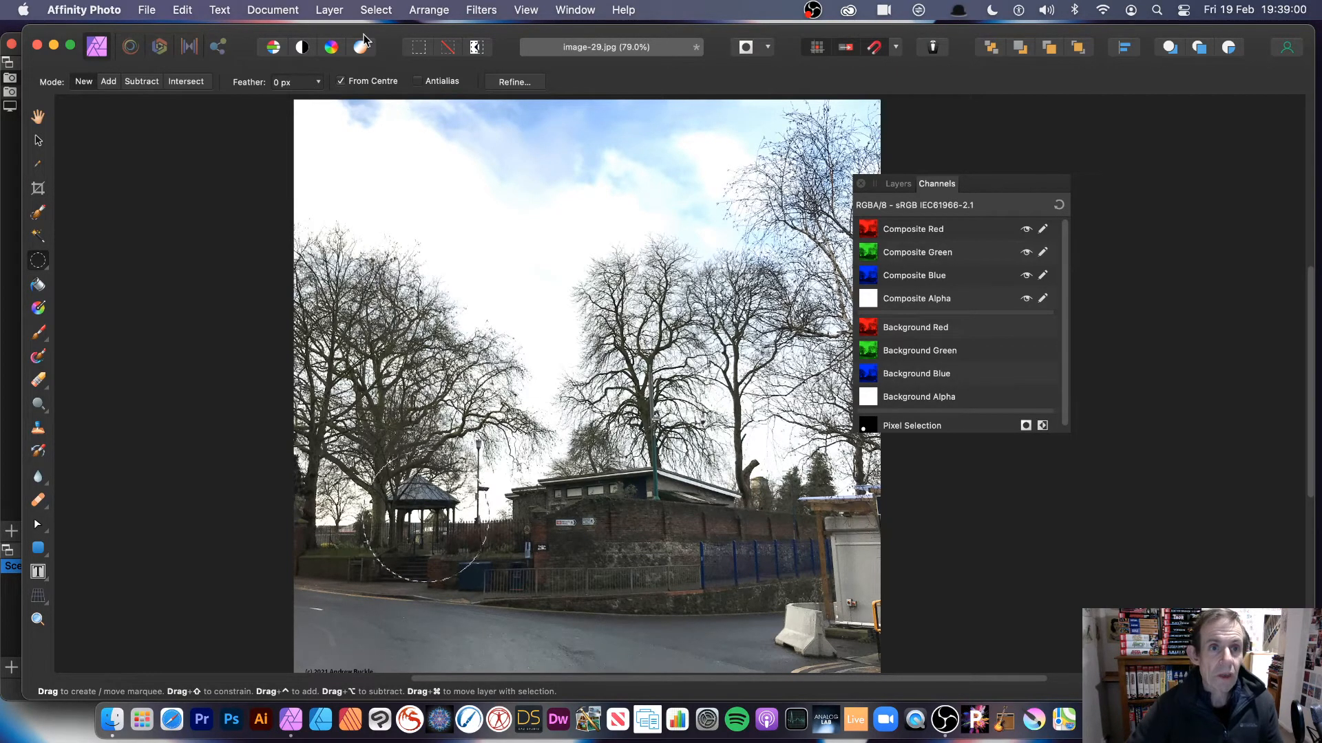
left_click(388, 11)
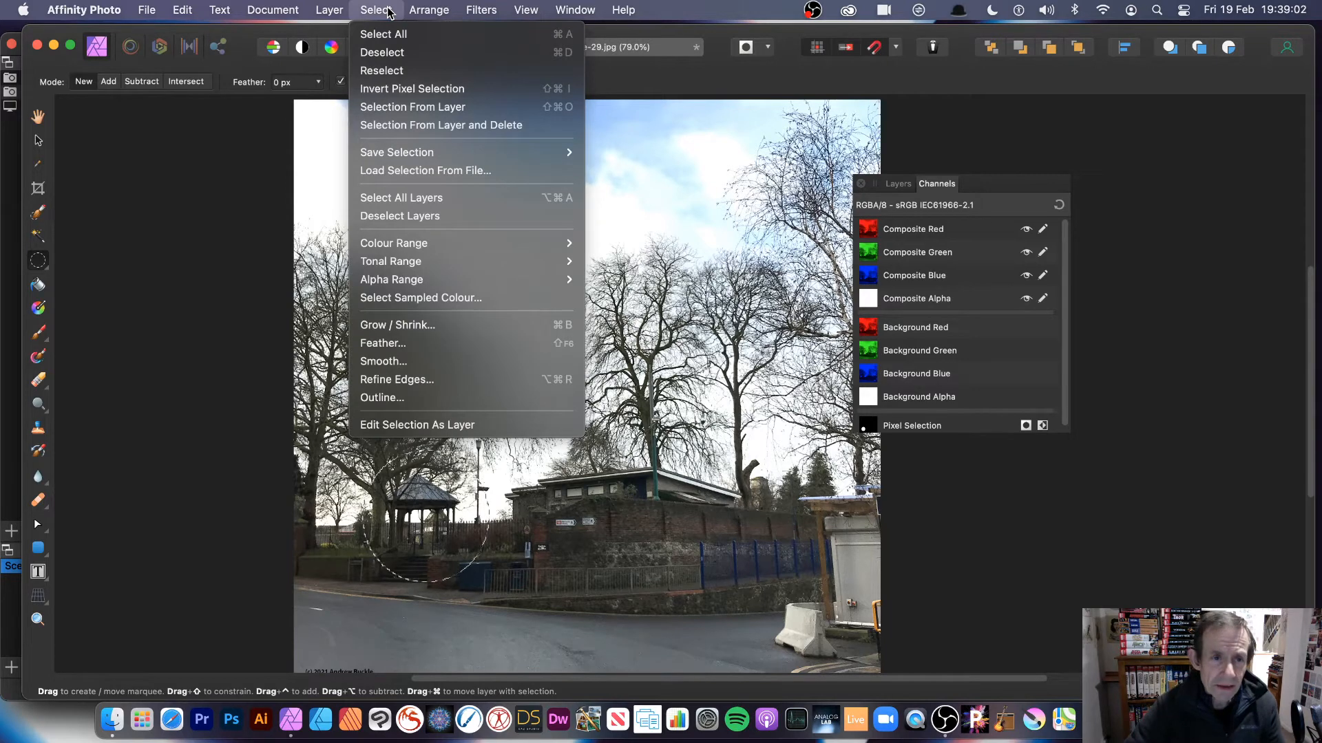
left_click(394, 94)
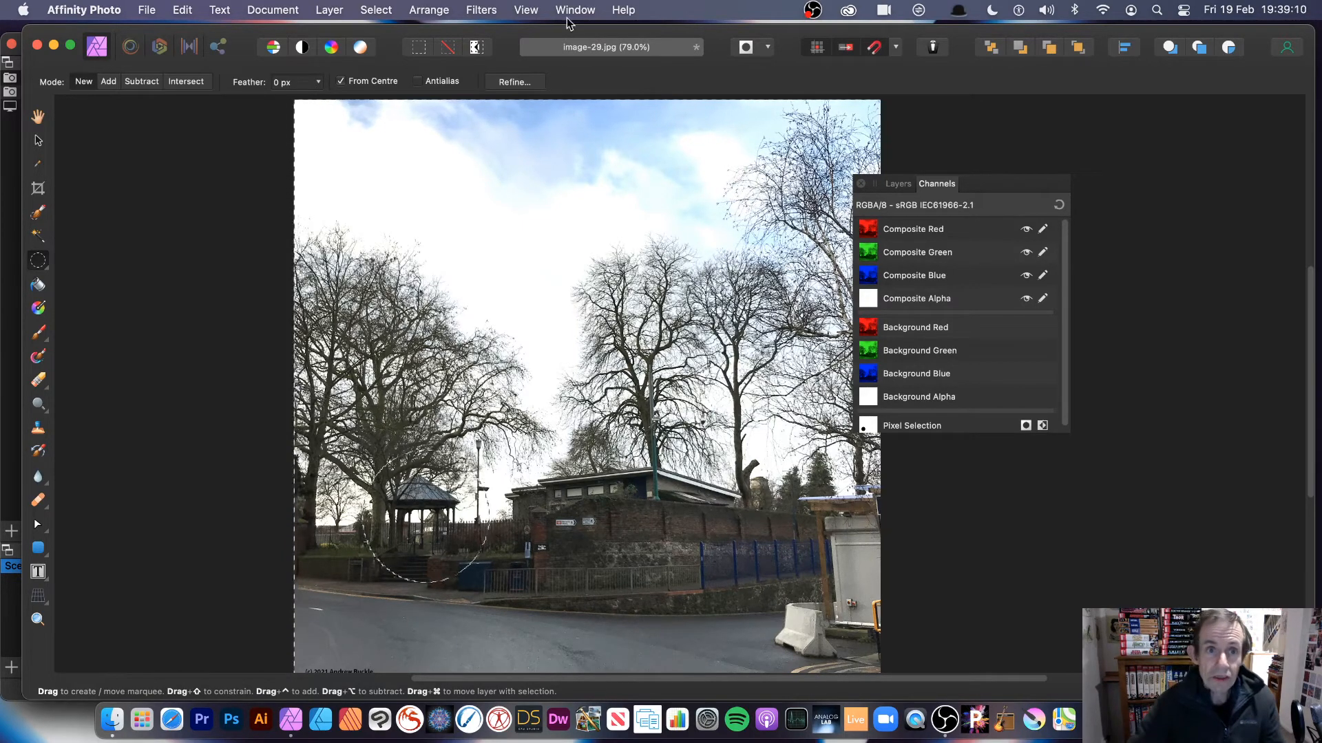
Step: Apply Zoom Blur to everything outside the circle, with the centre on the bandstand and a larger radius
left_click(484, 10)
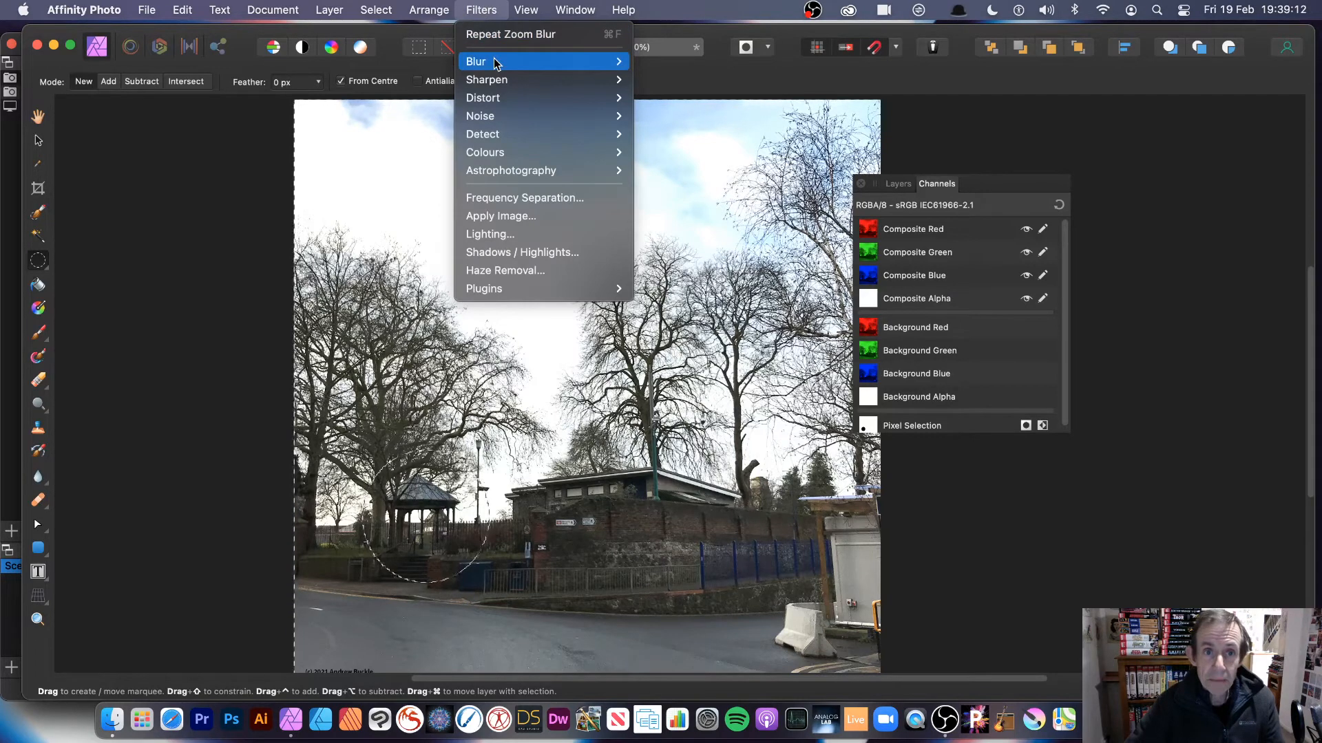
mouse_move(496, 61)
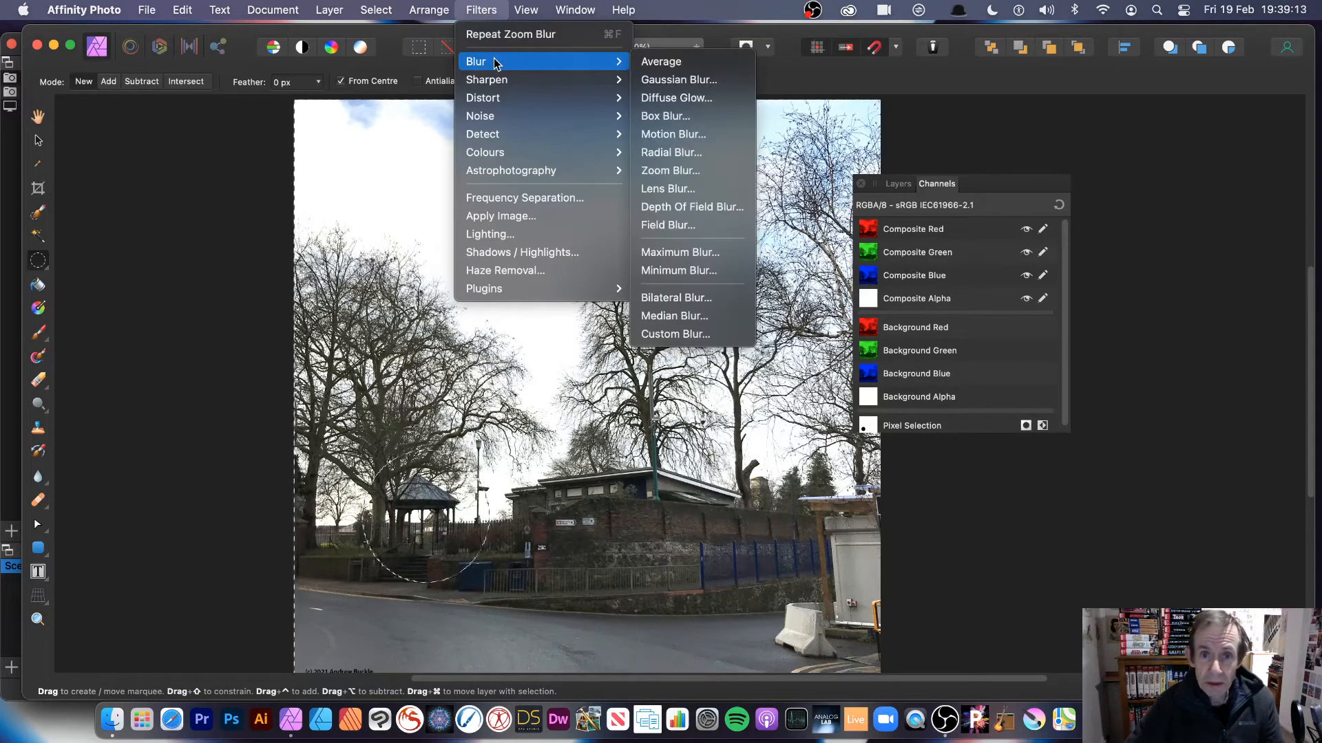
left_click(709, 171)
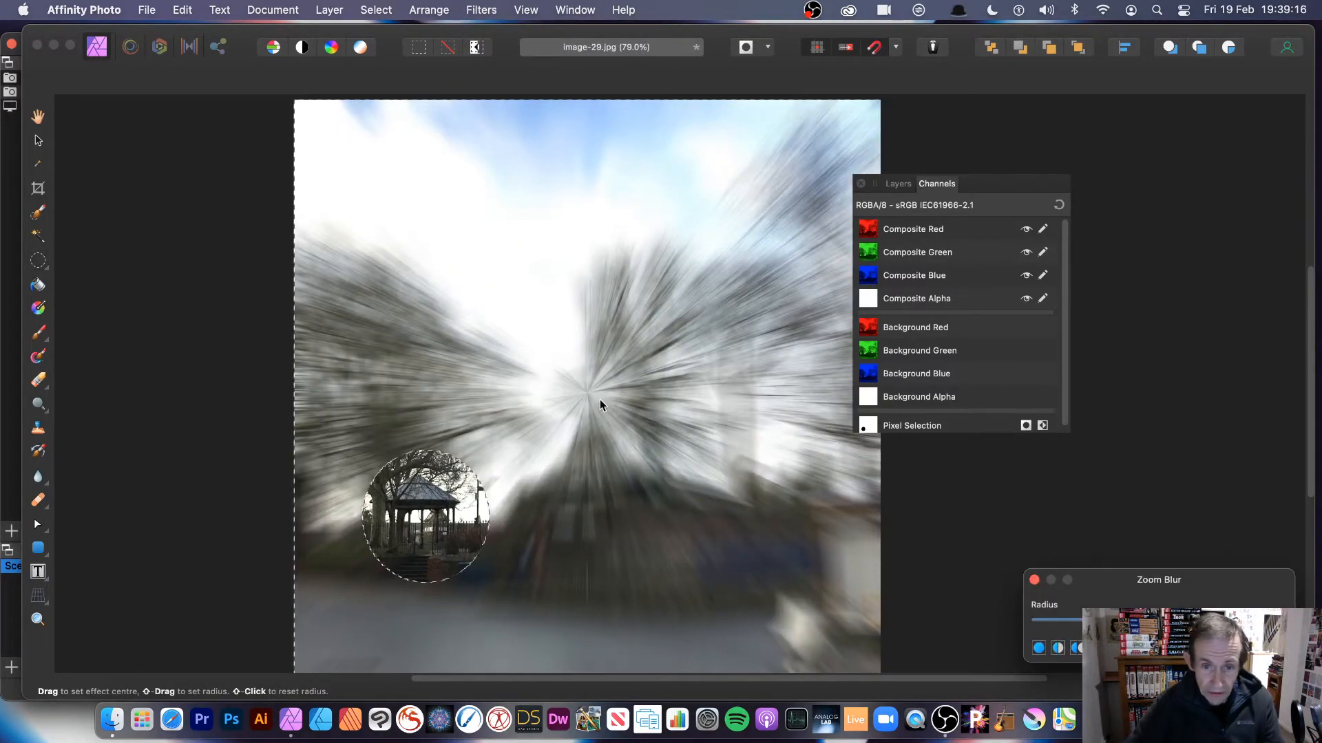
left_click_drag(592, 391, 444, 517)
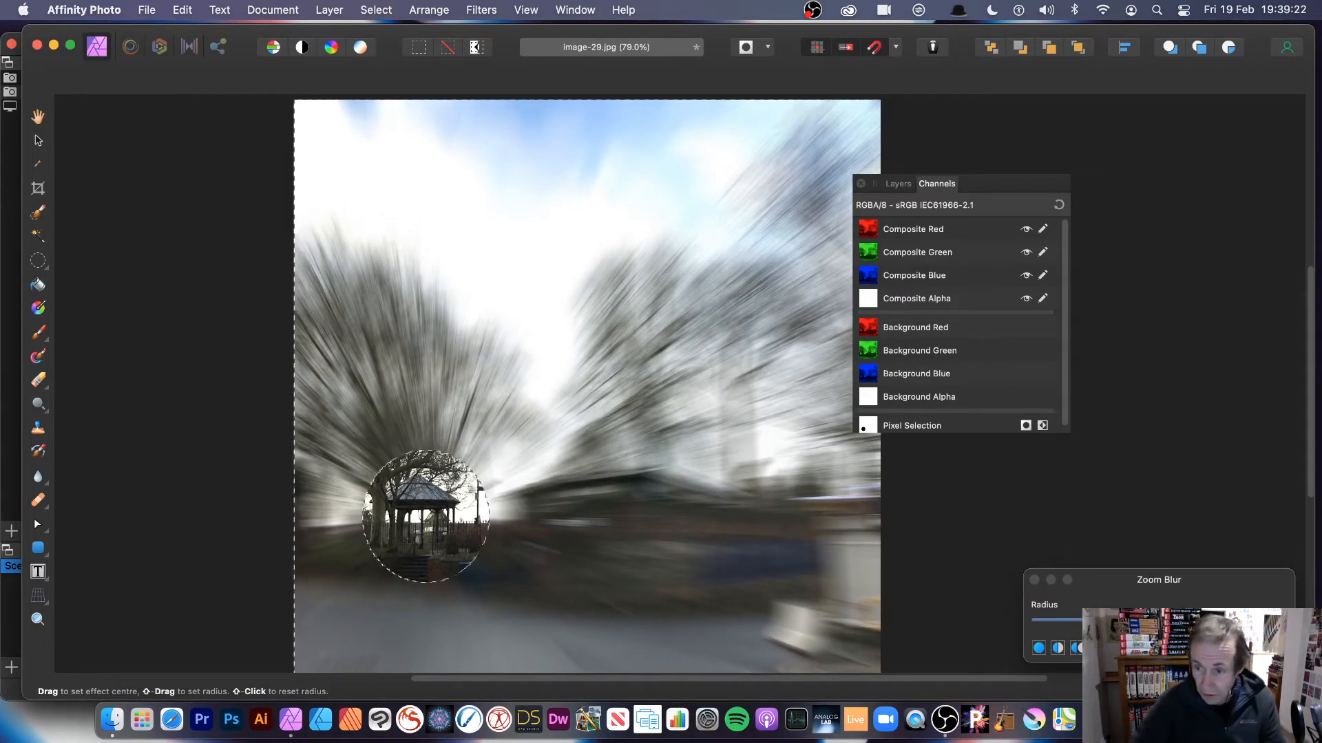
left_click(1266, 648)
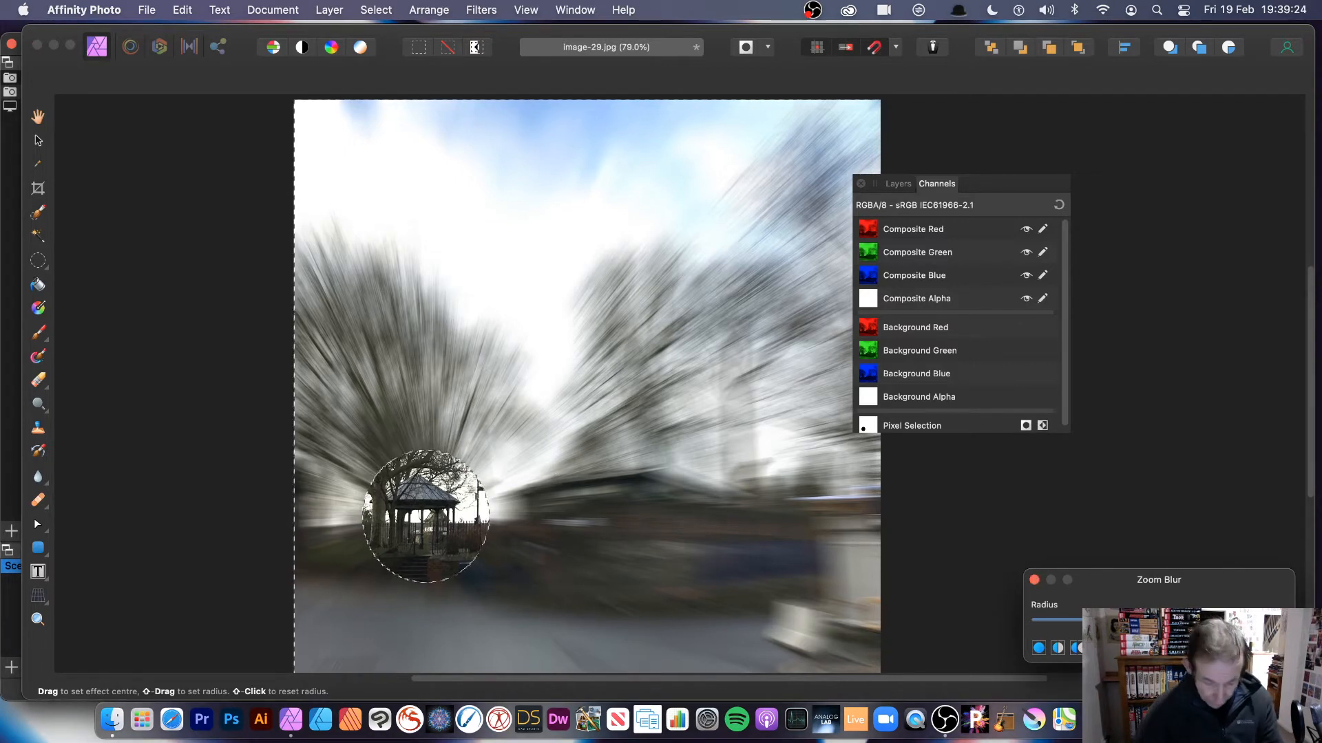
left_click_drag(1156, 620, 1225, 620)
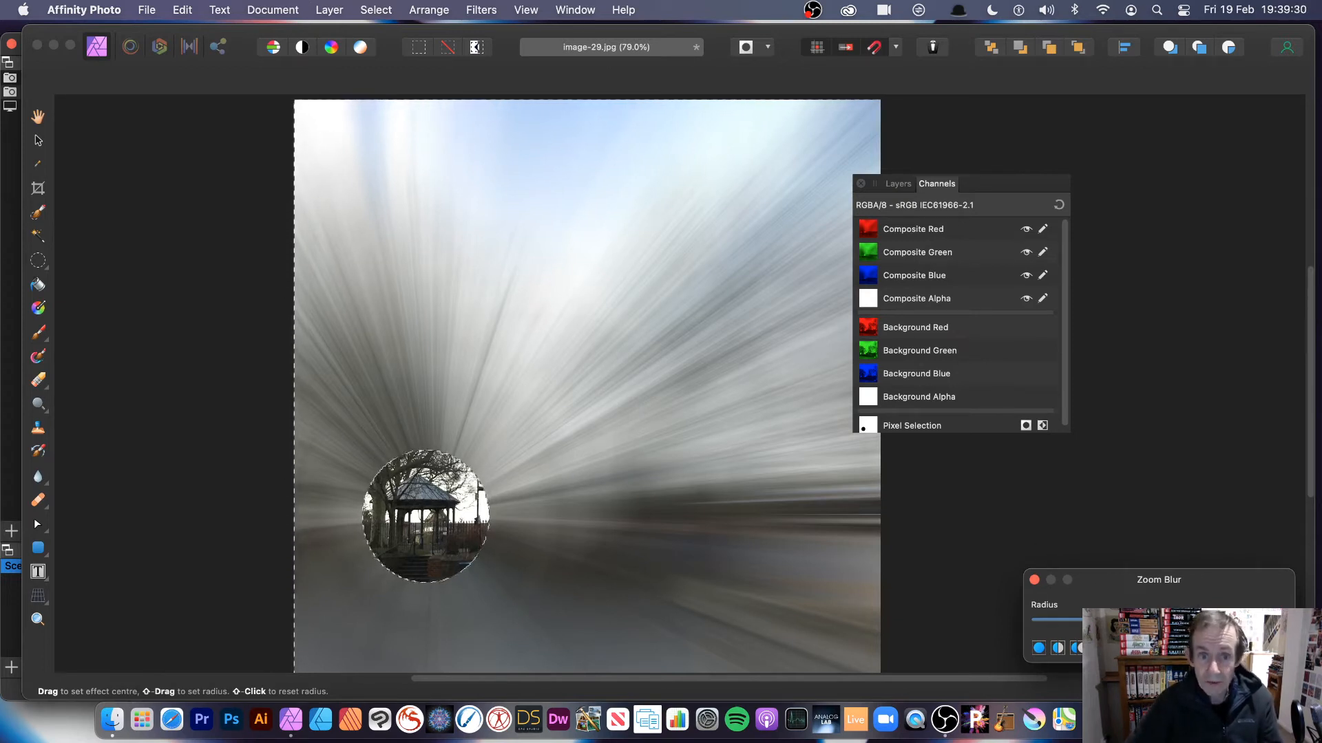
left_click(1267, 649)
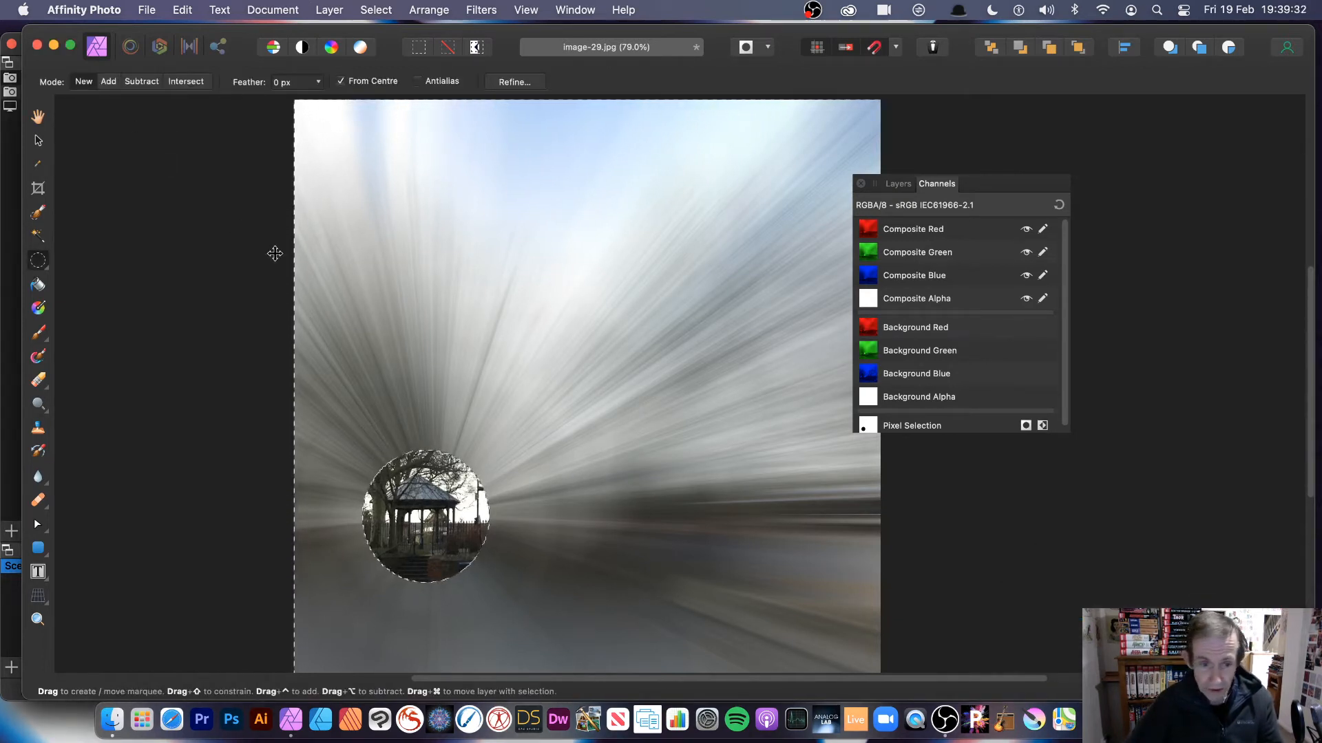
Step: Undo the Zoom Blur around the bandstand and clear the selection
left_click(184, 10)
left_click(188, 38)
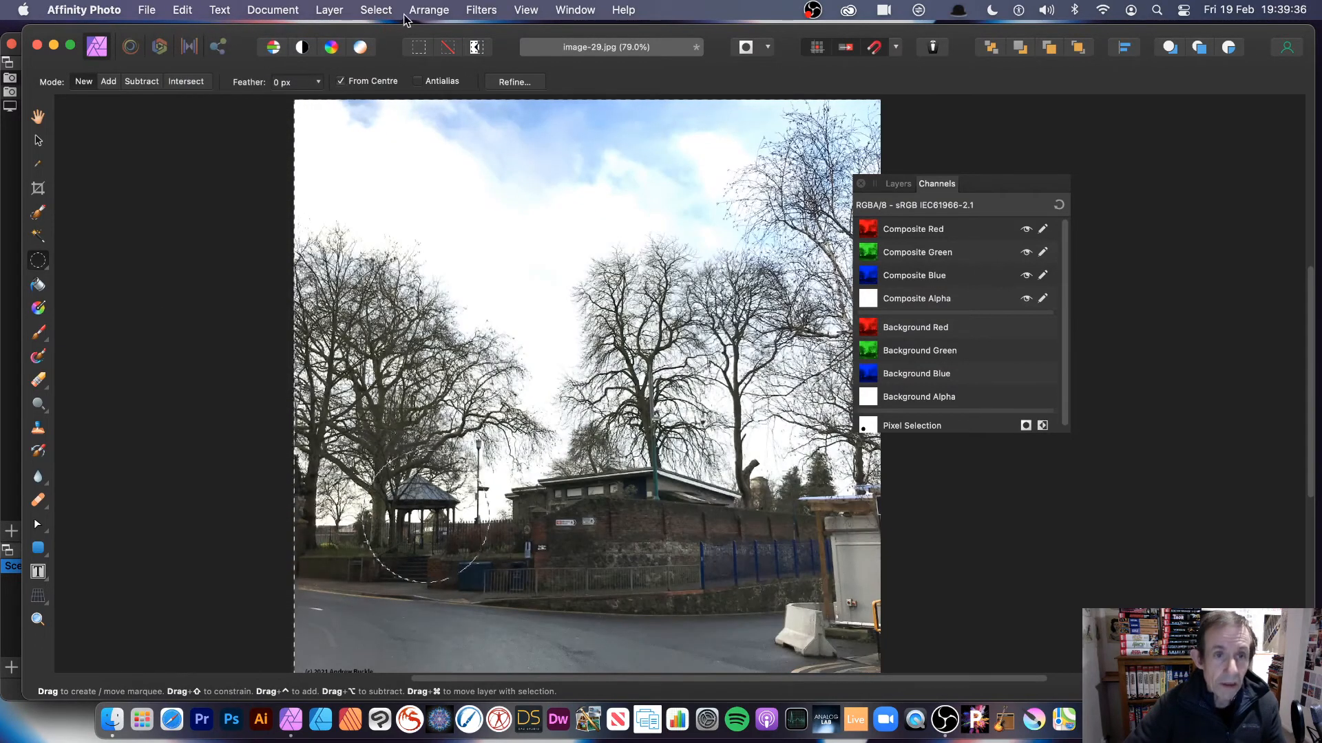
left_click(184, 9)
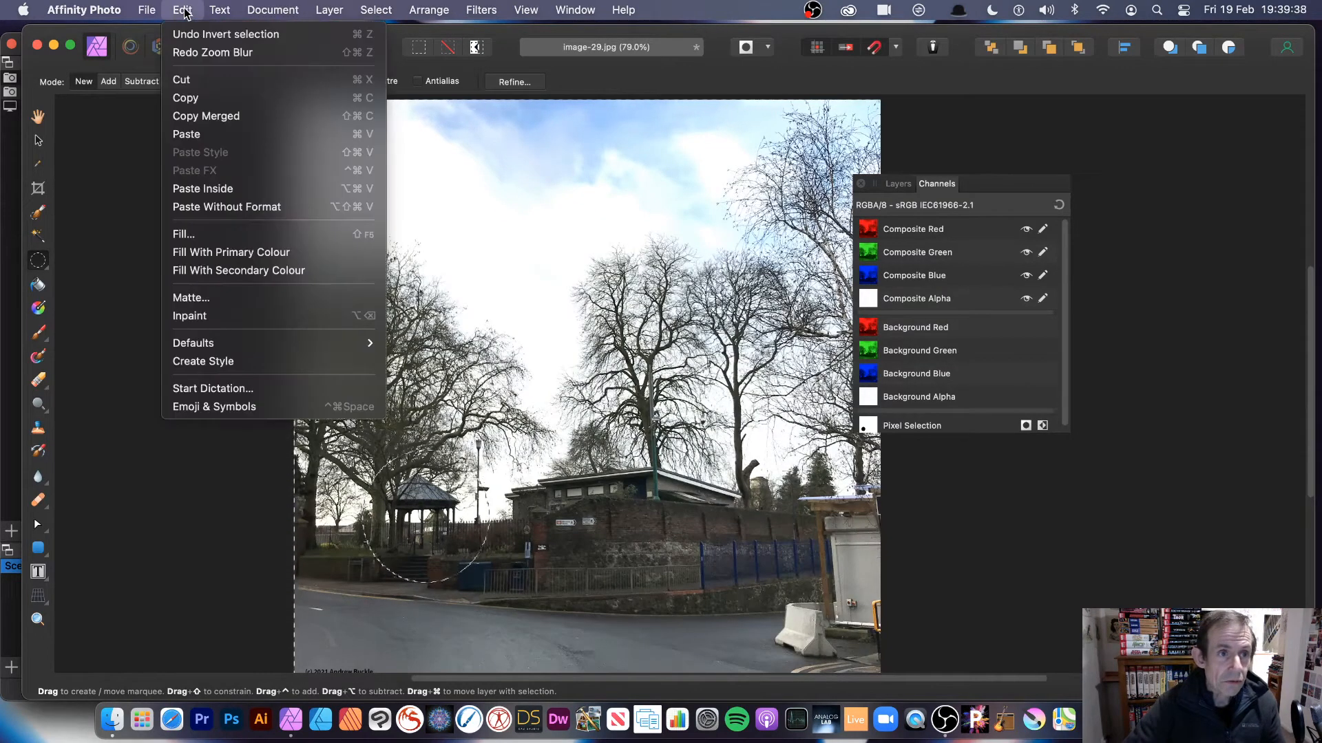
left_click(384, 53)
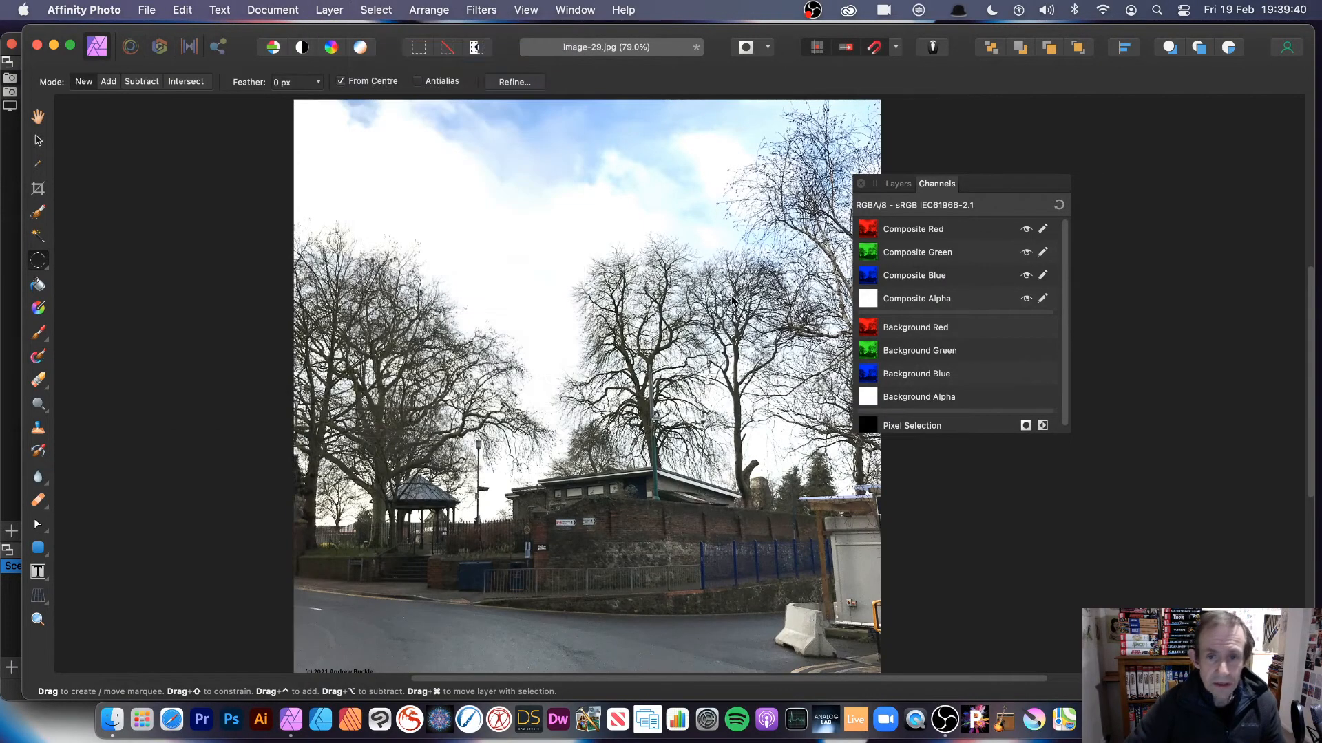
Step: Select the central tree with the Freehand Selection Tool and add a second freehand area over the trees beside the bandstand
left_click(37, 262)
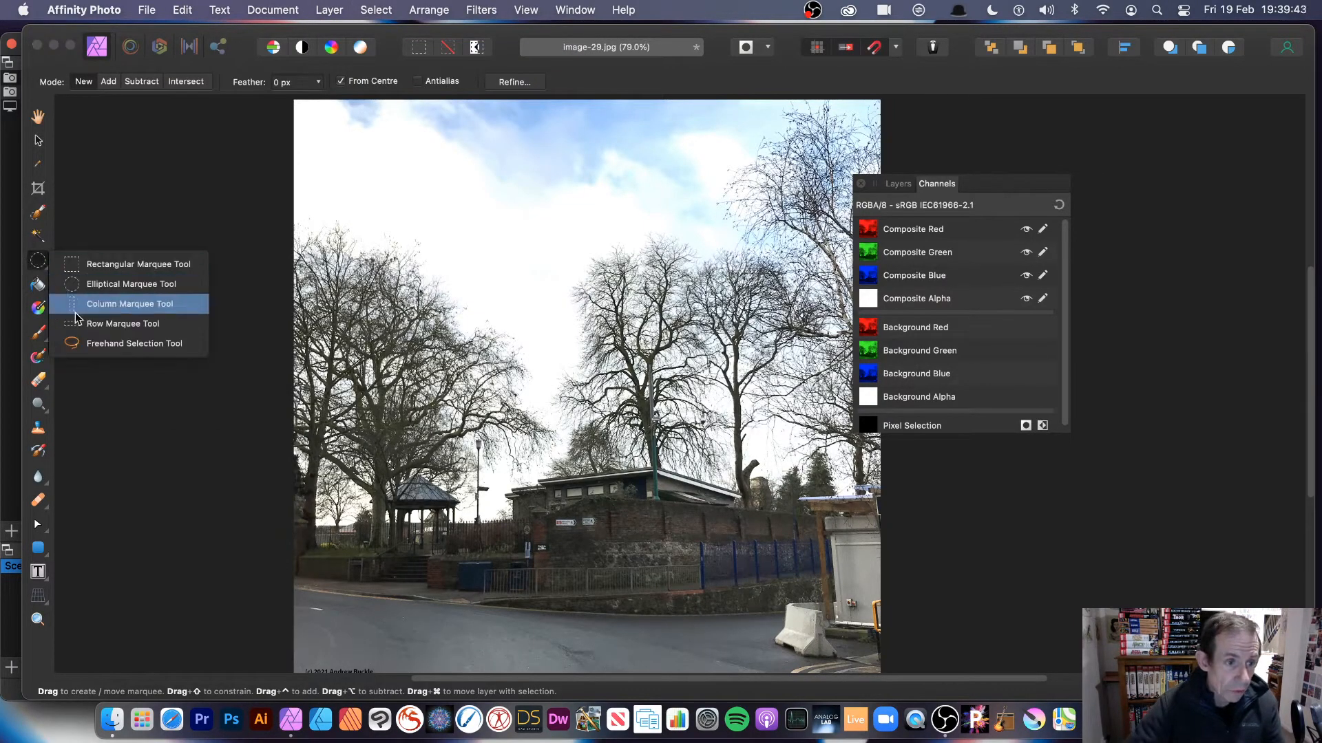
left_click(96, 349)
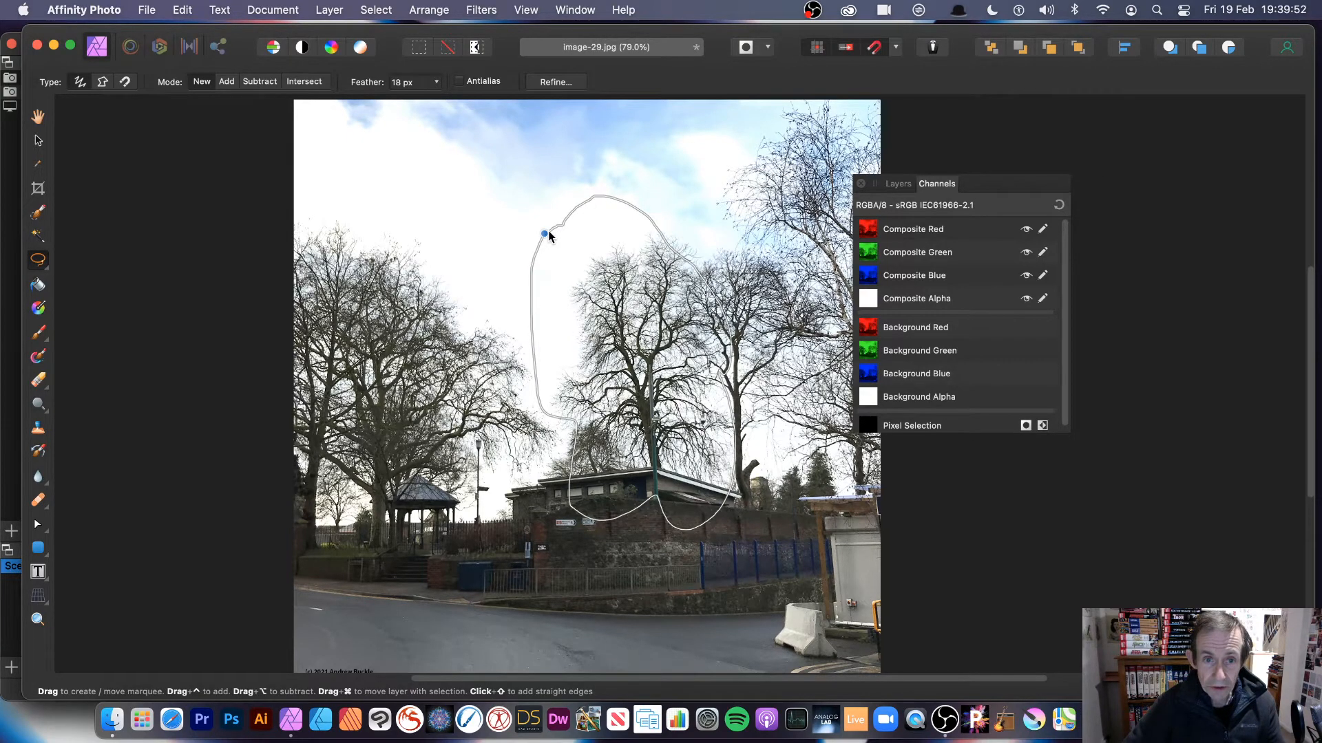
left_click_drag(548, 234, 547, 234)
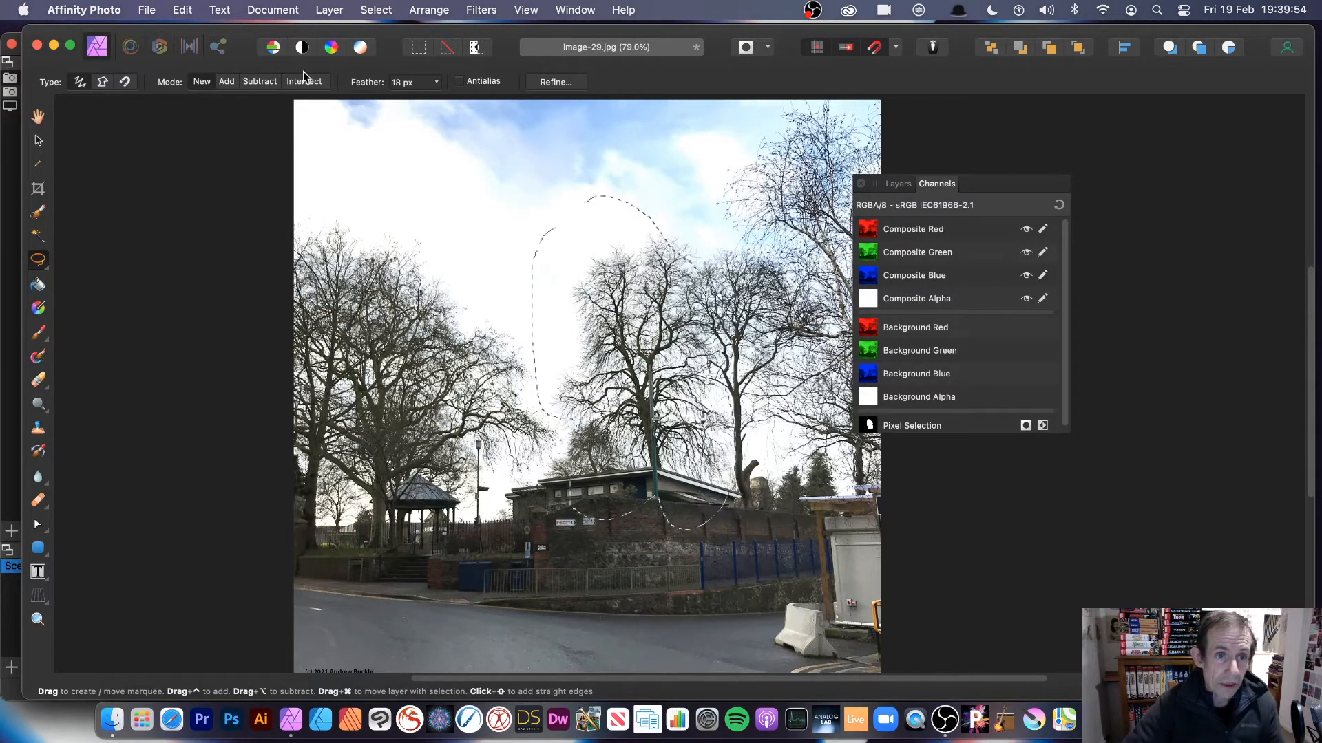
left_click(226, 81)
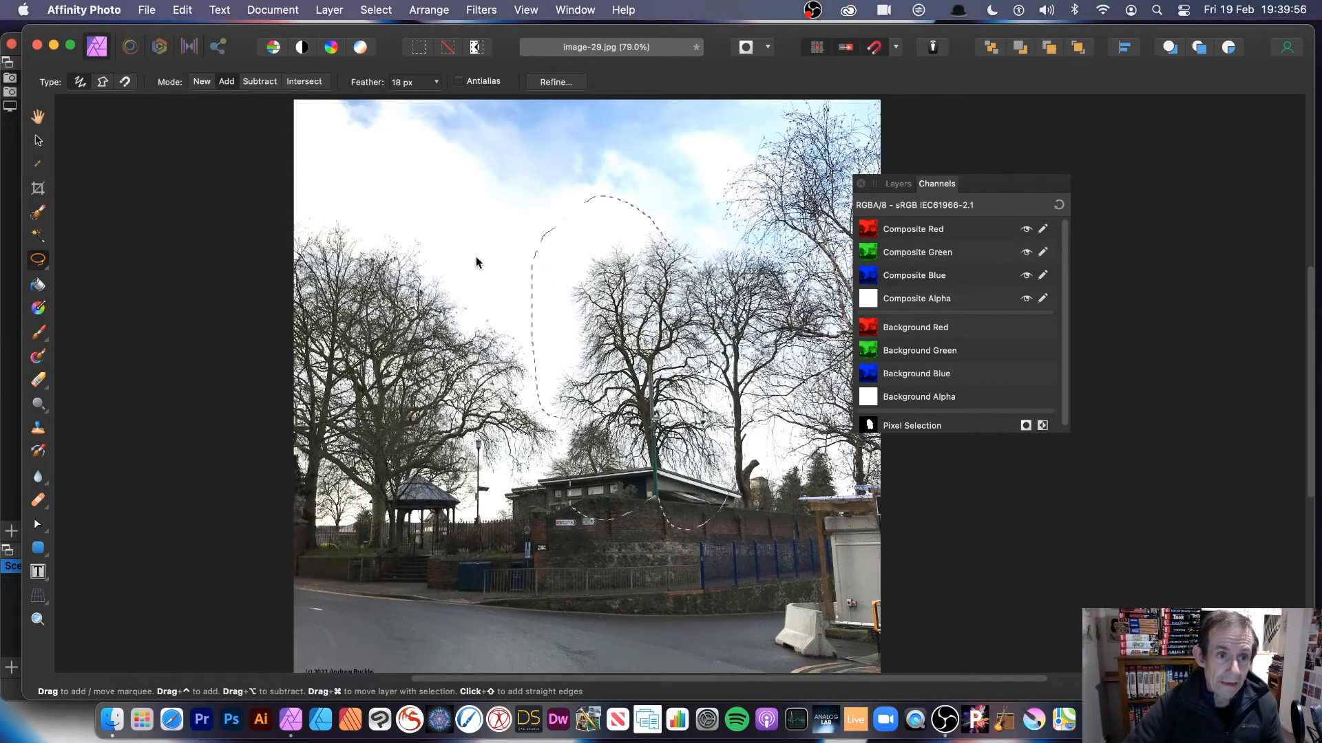
mouse_move(329, 218)
left_mouse_down()
mouse_move(342, 421)
mouse_move(416, 551)
mouse_move(489, 469)
mouse_move(454, 289)
mouse_move(330, 220)
left_mouse_up()
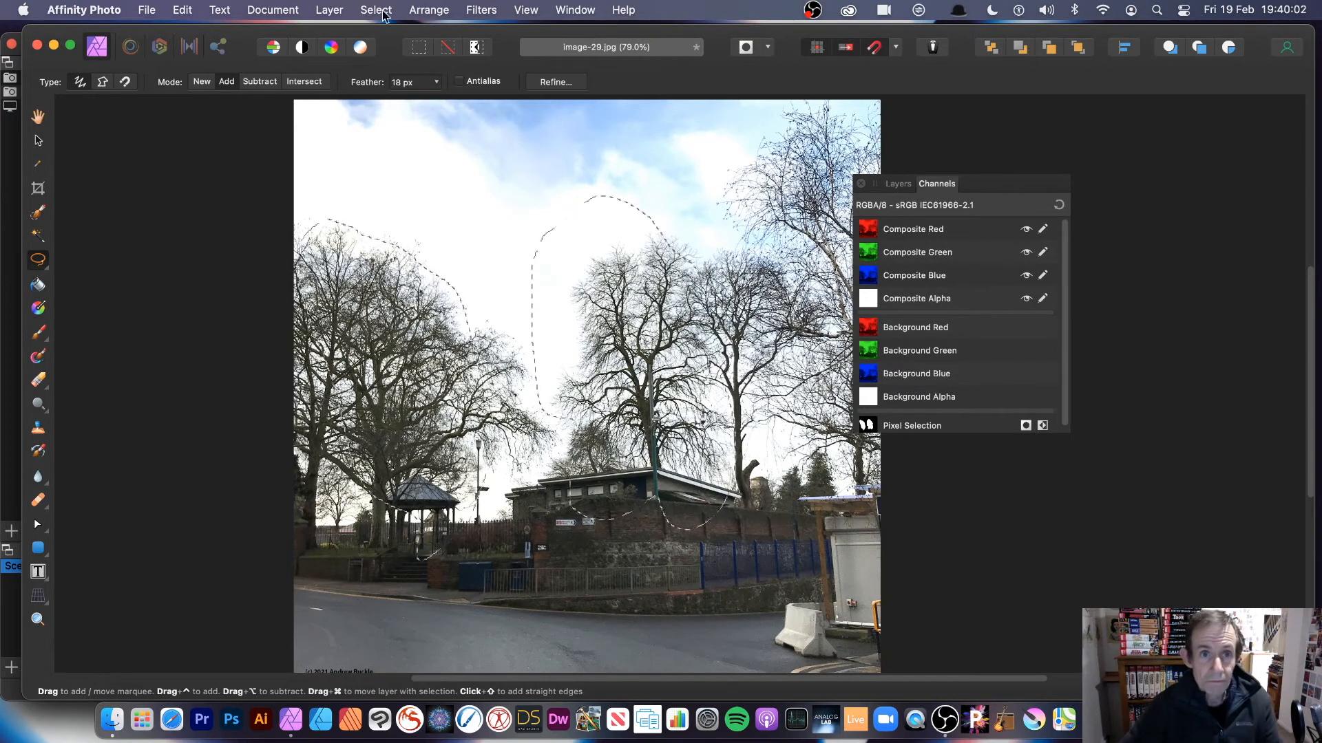
Step: Apply Zoom Blur to the two selected tree areas, with its centre at the base of the central tree
left_click(481, 10)
mouse_move(487, 63)
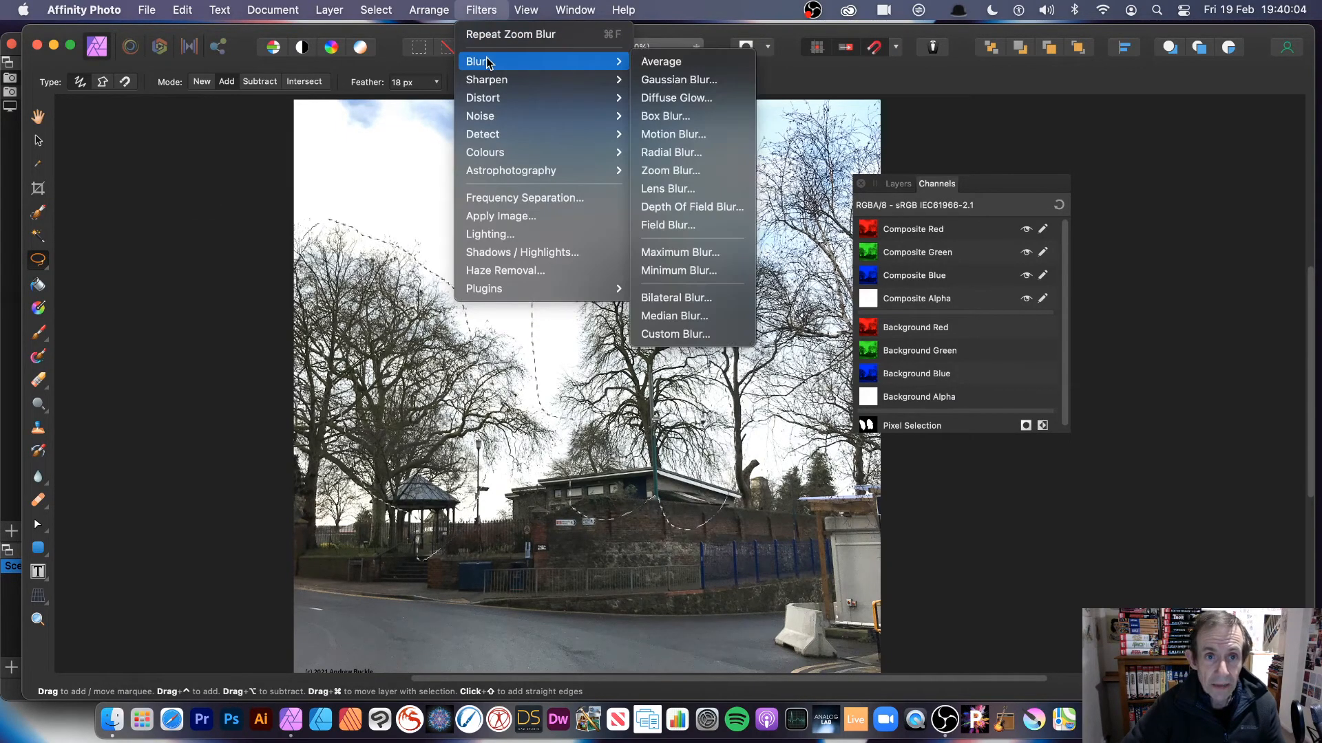
left_click(690, 170)
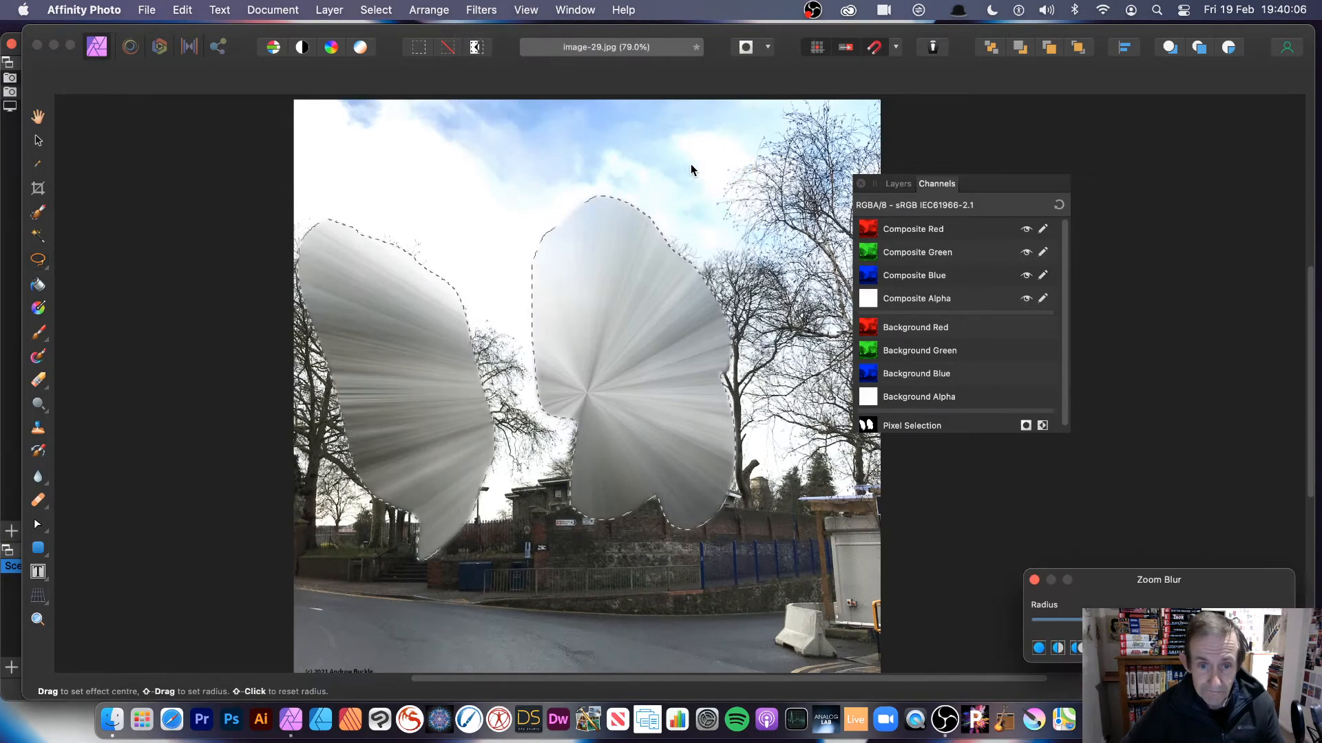
mouse_move(691, 164)
left_mouse_down()
mouse_move(700, 301)
mouse_move(596, 404)
mouse_move(605, 386)
mouse_move(703, 334)
mouse_move(340, 350)
mouse_move(330, 386)
mouse_move(414, 287)
mouse_move(402, 257)
mouse_move(705, 352)
mouse_move(679, 490)
left_mouse_up()
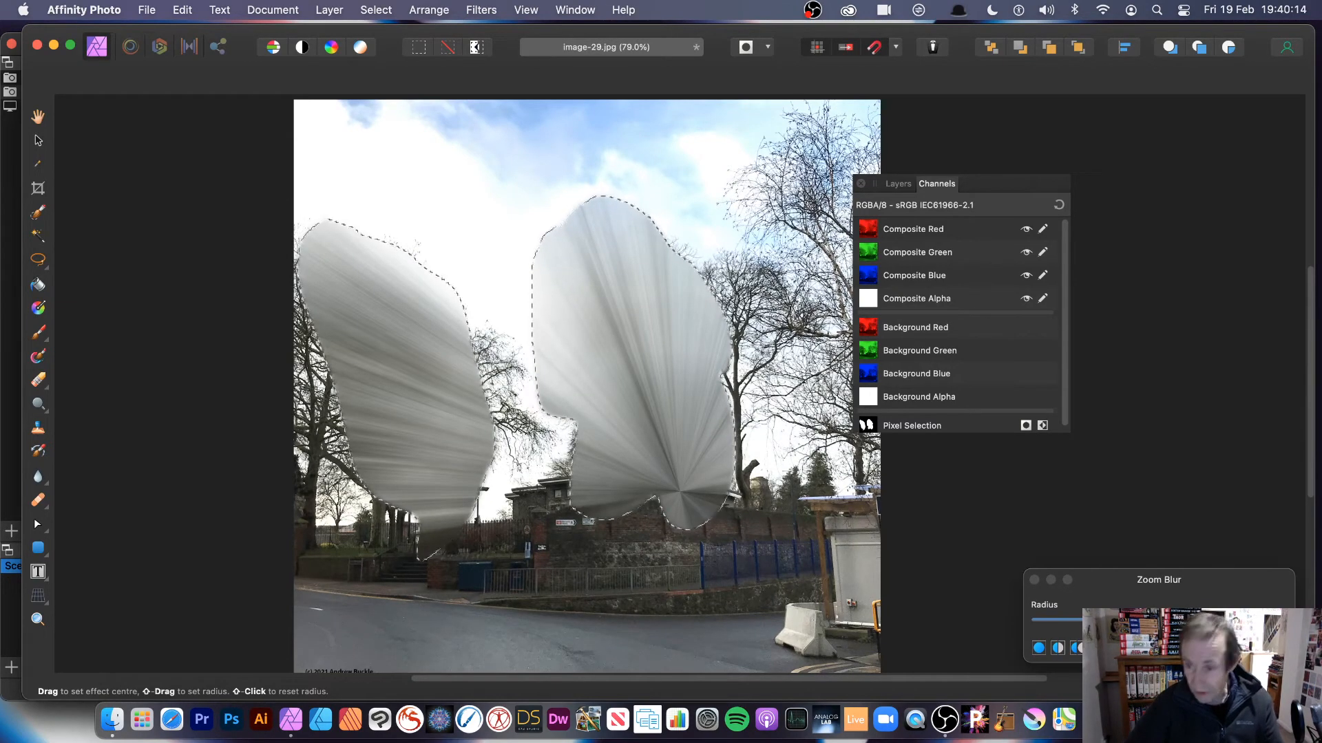
key("Return")
key("l")
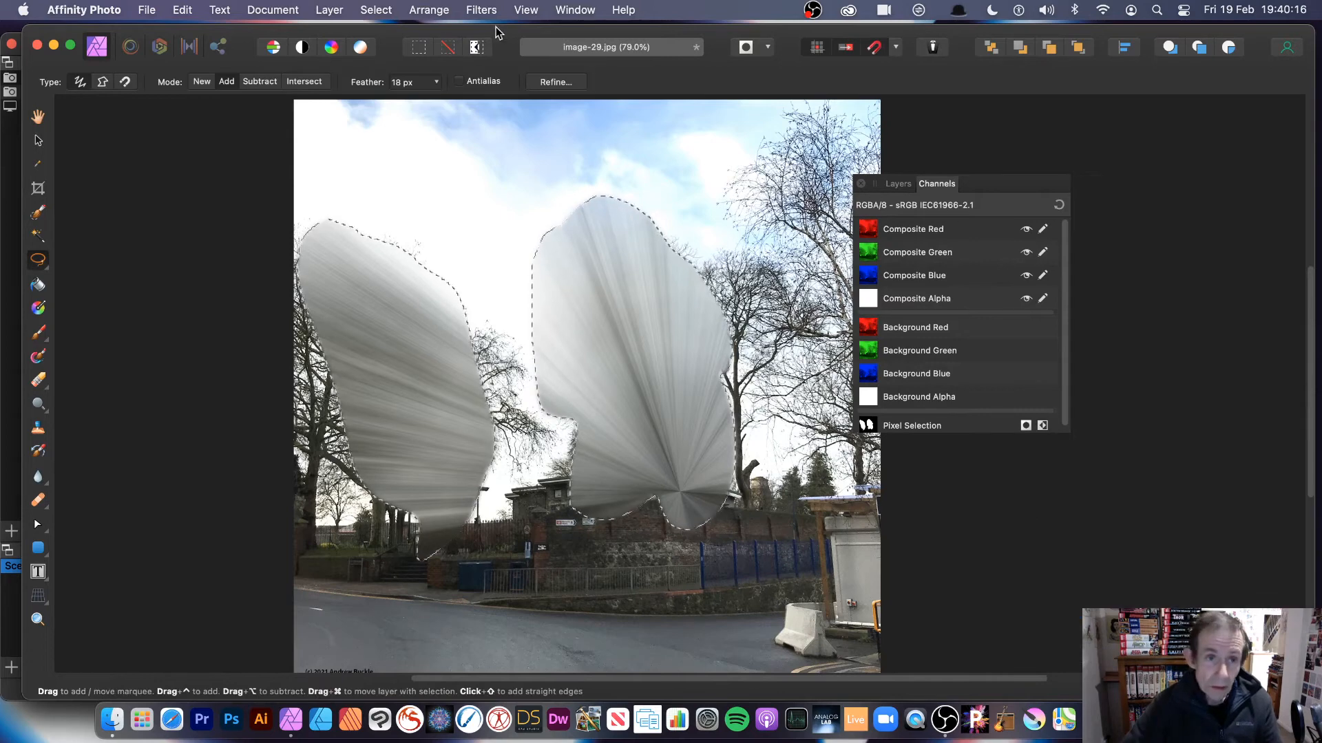
Step: Apply Zoom Blur to the inverted selection, centred between the two blurred tree shapes, and clear the selection
left_click(376, 10)
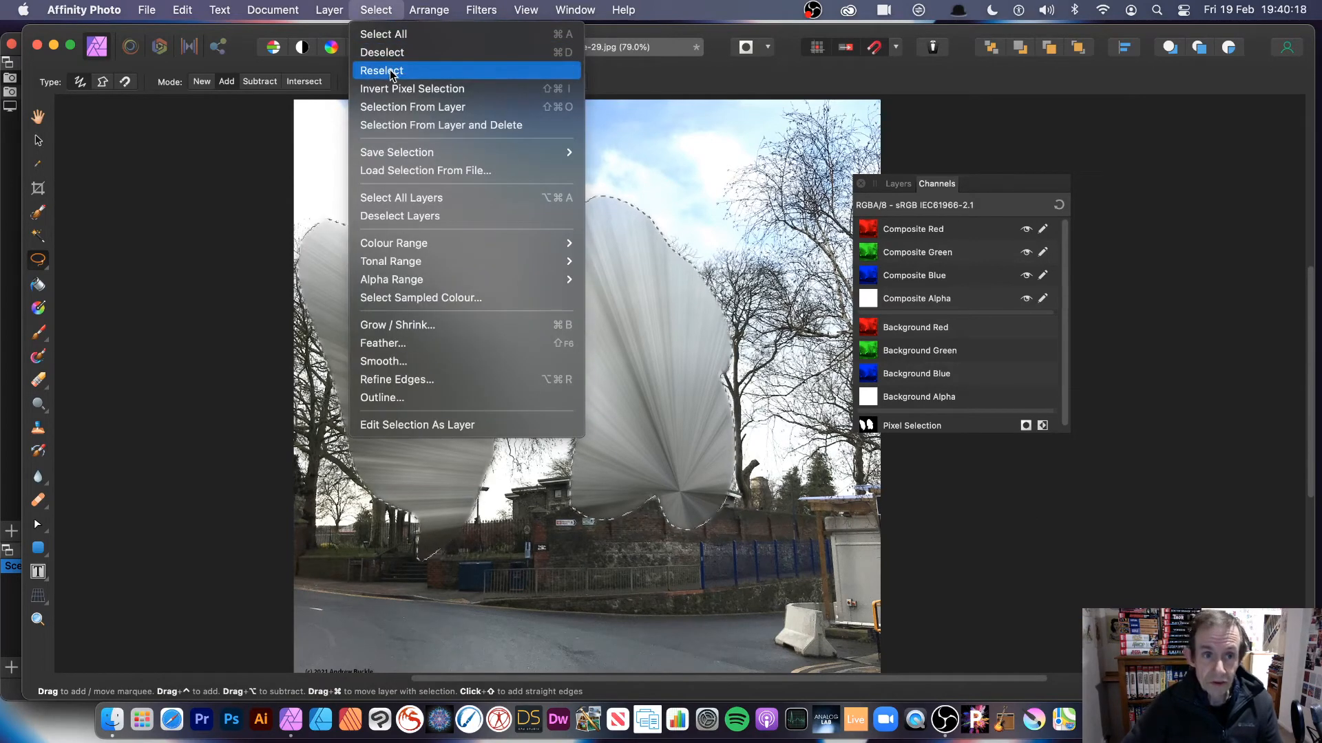
left_click(402, 88)
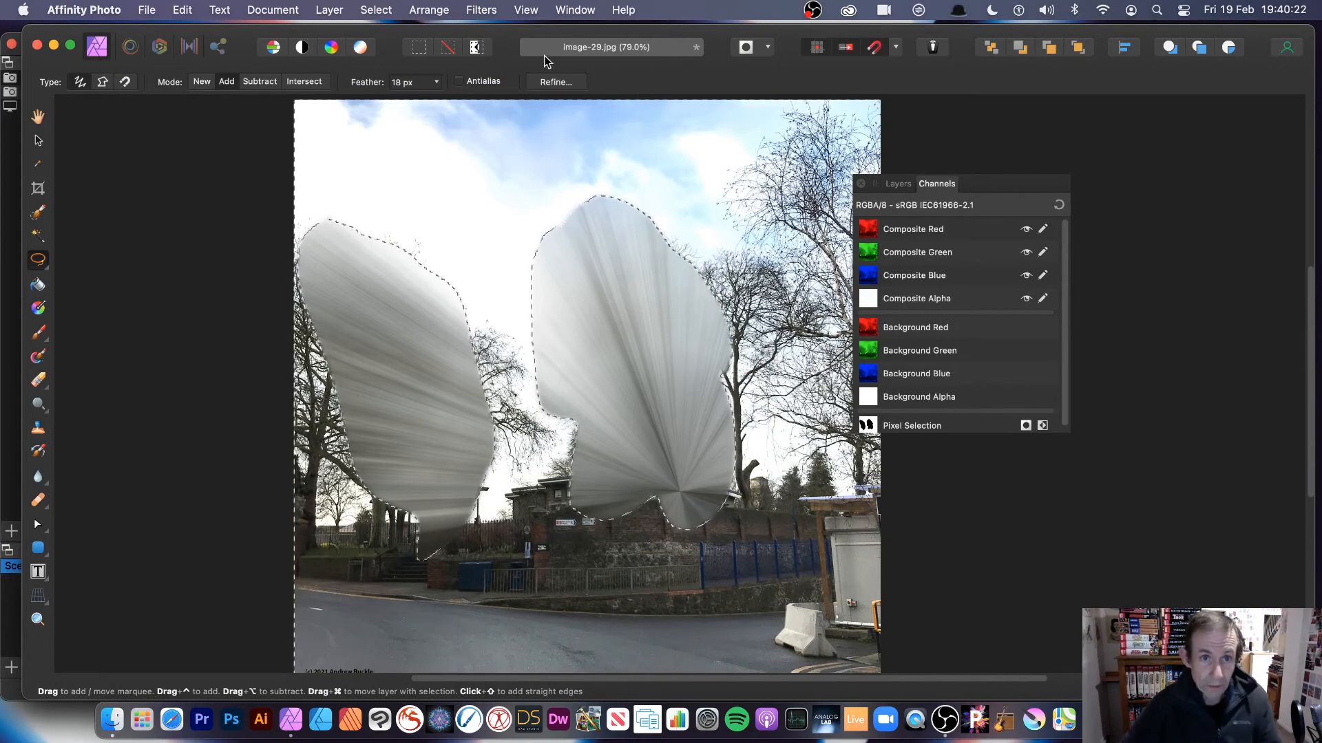
left_click(481, 9)
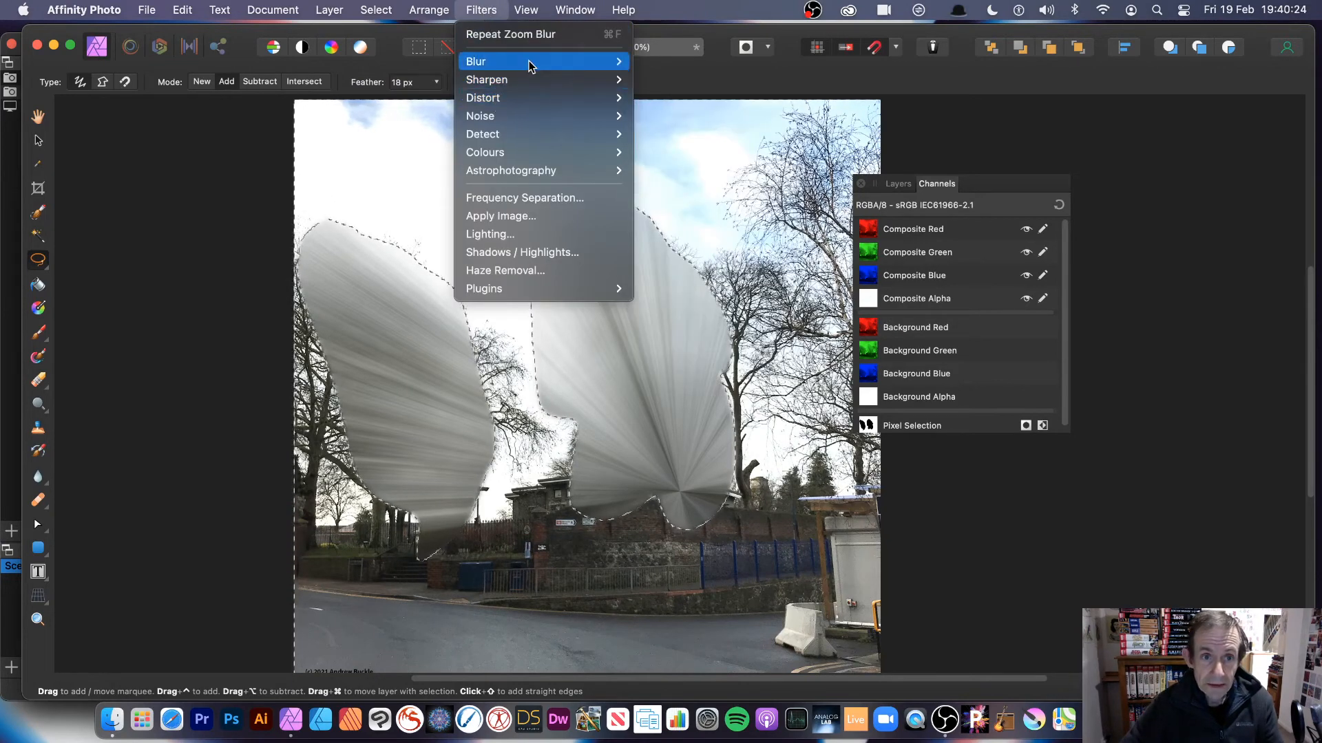
mouse_move(529, 61)
left_click(709, 168)
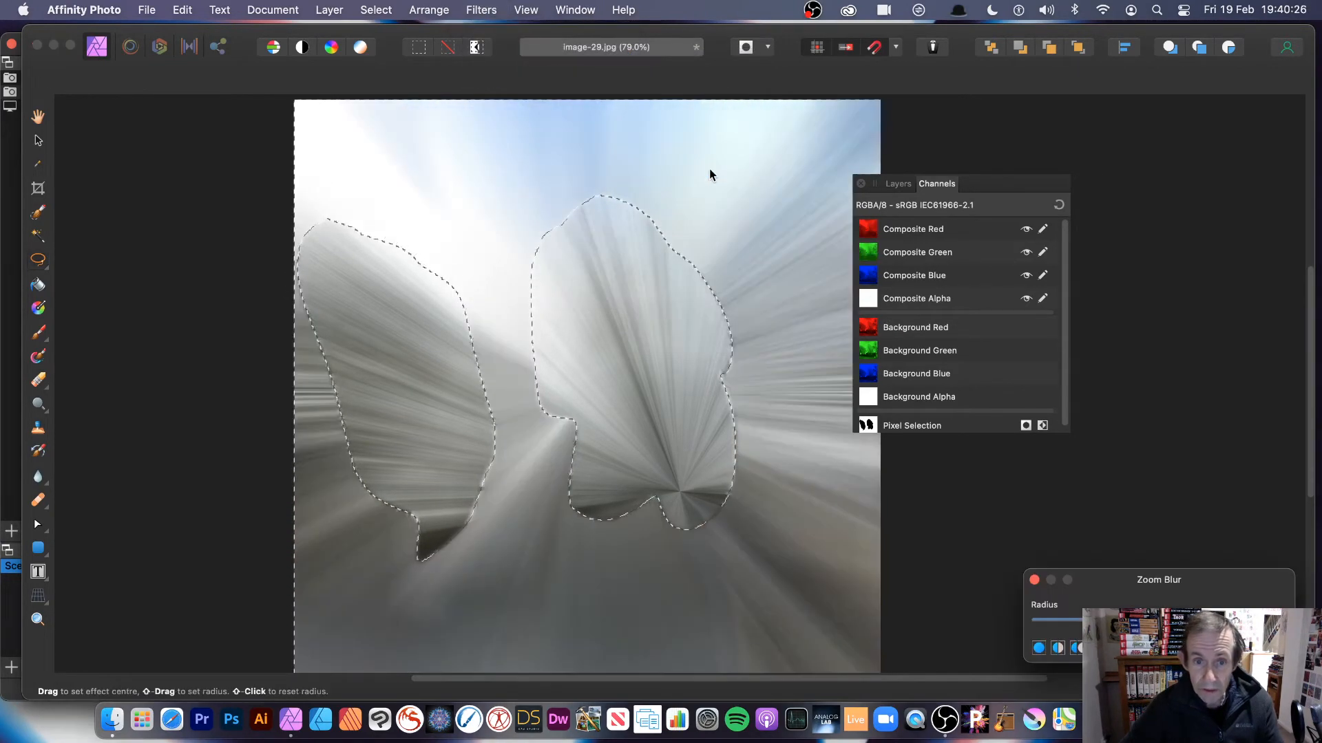
mouse_move(564, 476)
left_mouse_down()
mouse_move(548, 355)
mouse_move(551, 189)
mouse_move(744, 541)
mouse_move(572, 538)
mouse_move(539, 592)
mouse_move(560, 522)
mouse_move(537, 445)
mouse_move(531, 467)
left_mouse_up()
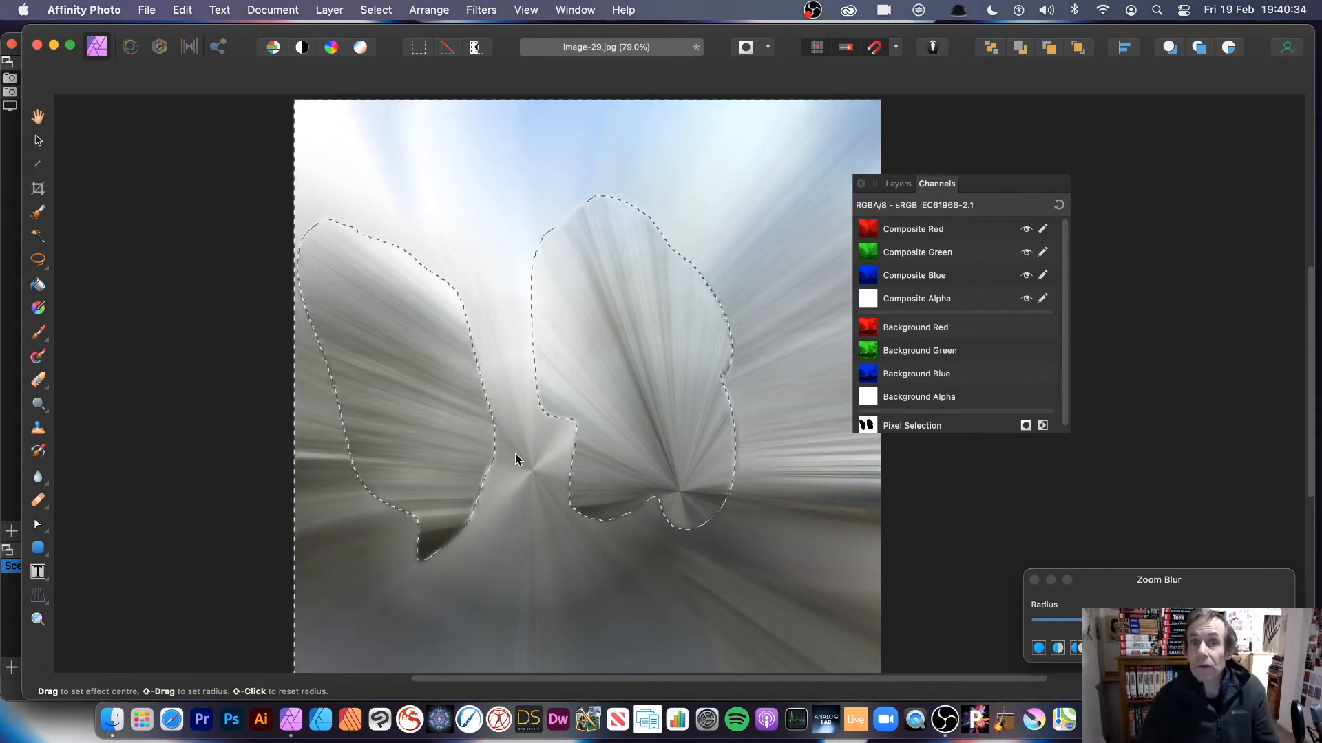
left_click(1261, 648)
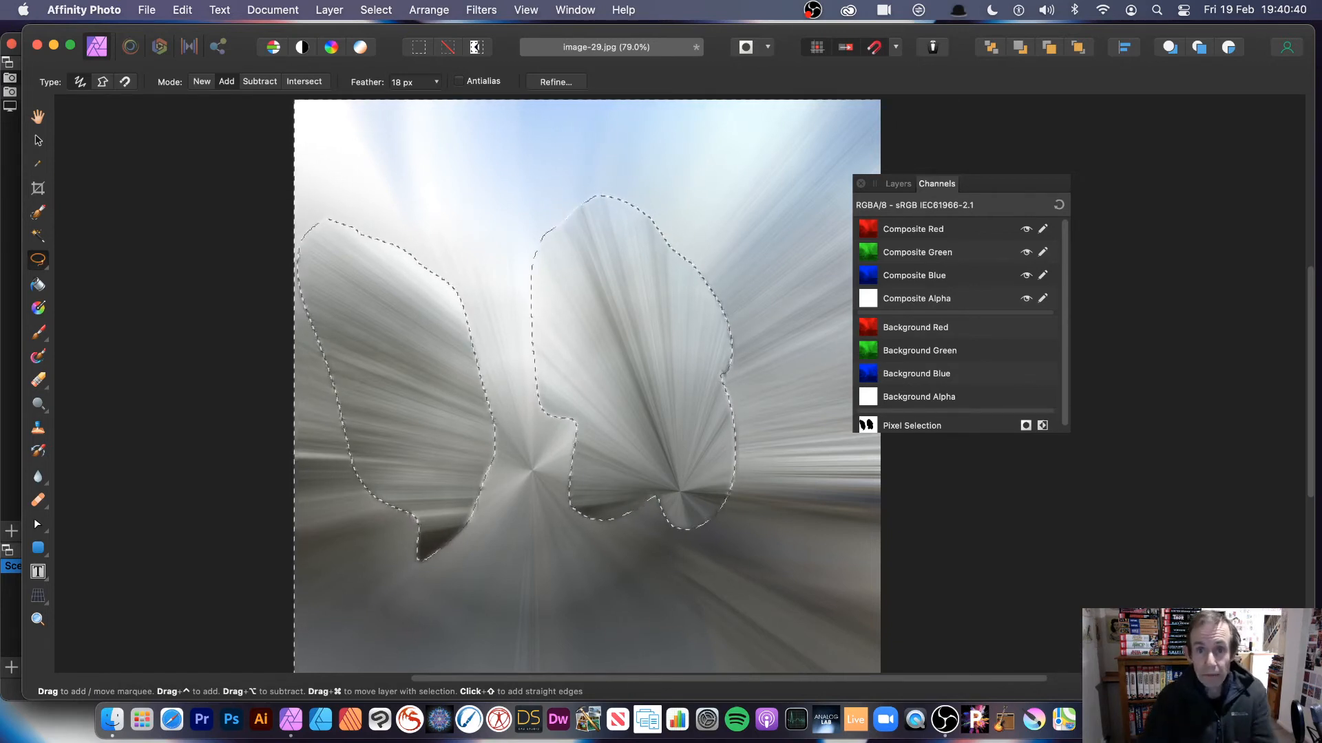
left_click(375, 10)
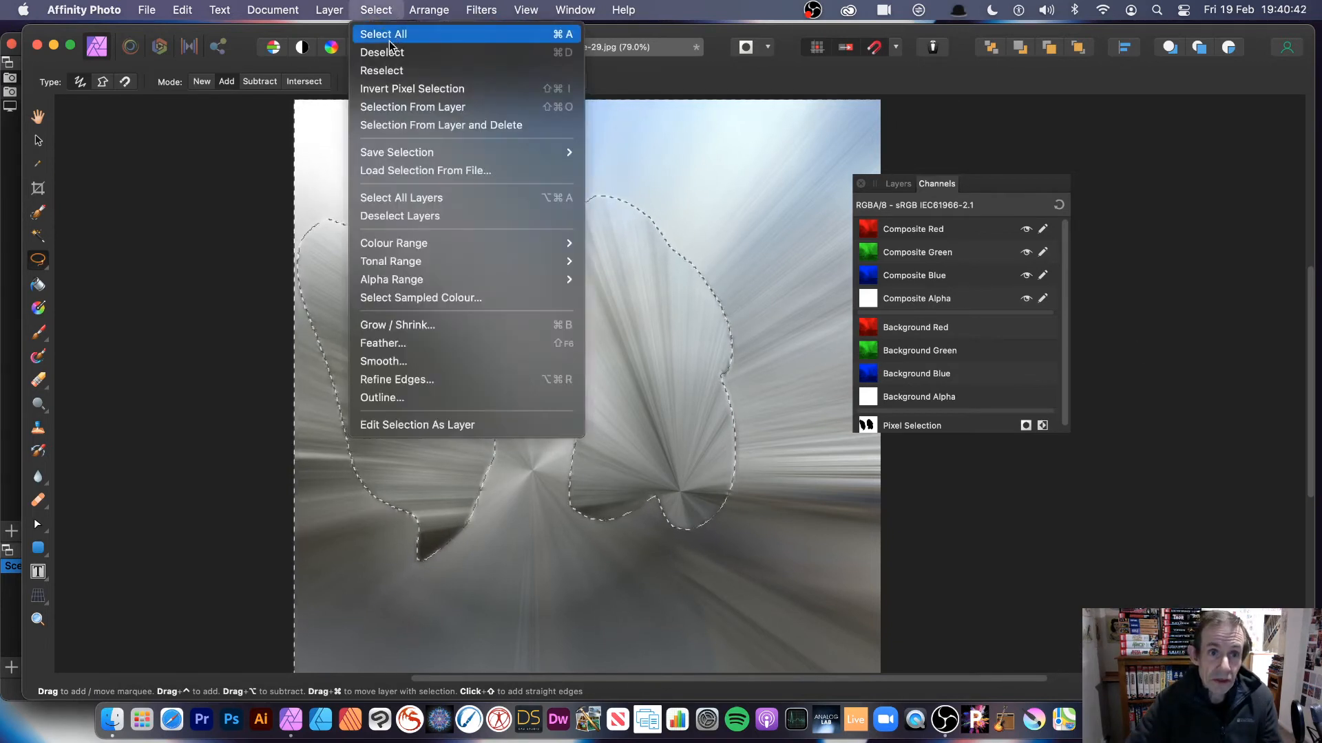
left_click(389, 52)
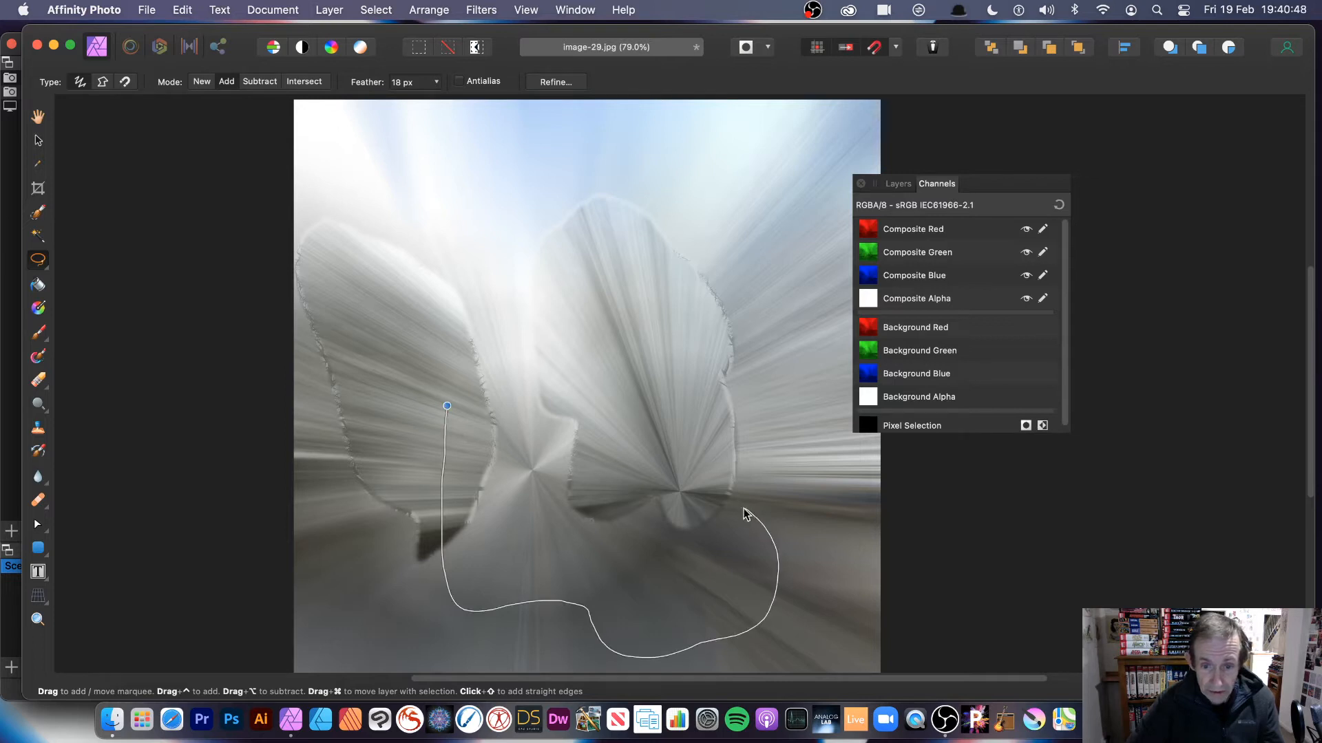
Step: Select a freehand area across the lower middle of the photo and apply Zoom Blur to it, centred near the area's upper edge
left_click_drag(448, 409, 446, 407)
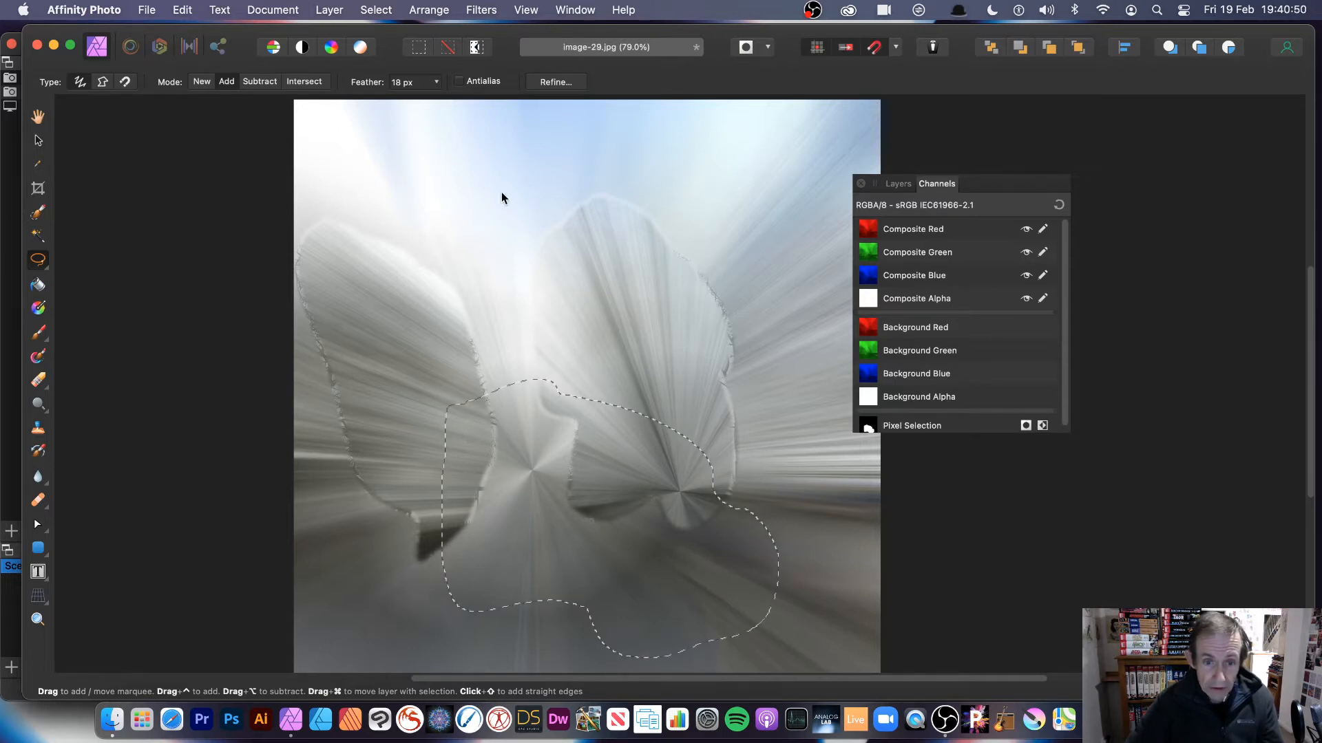
left_click(479, 10)
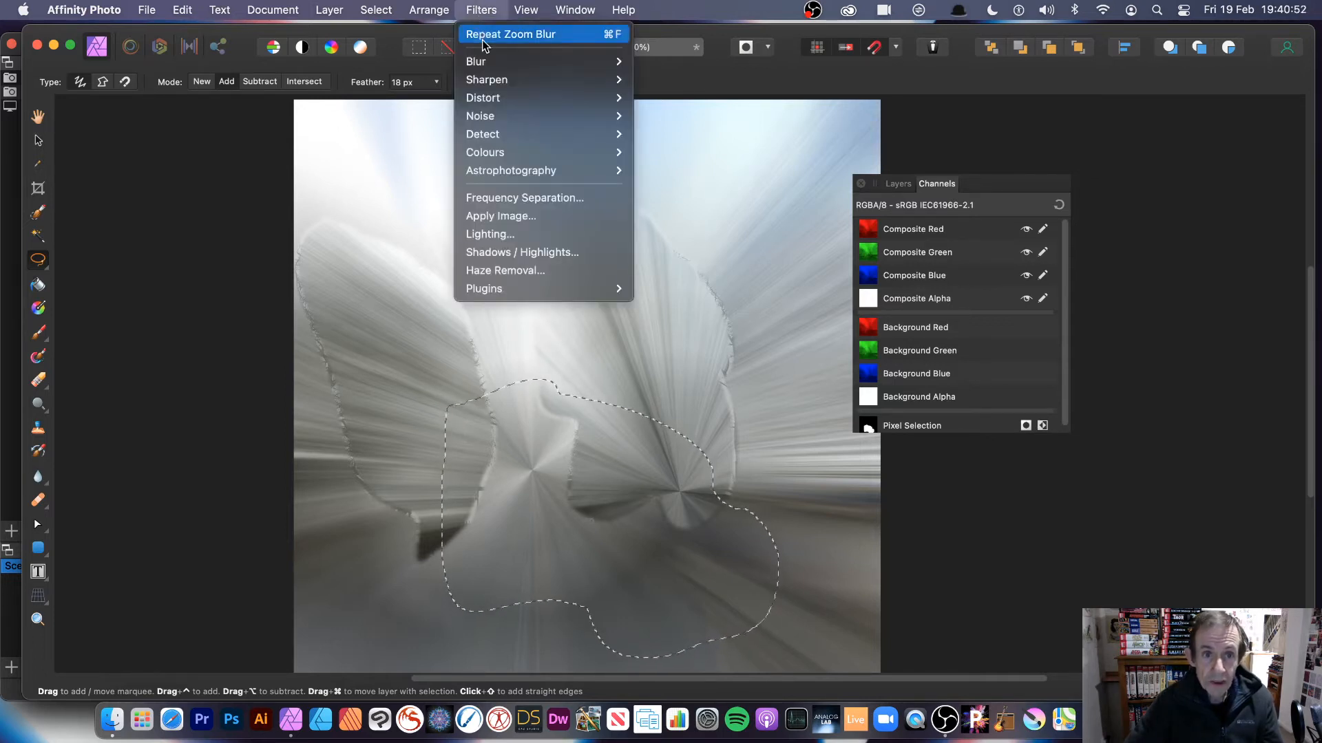
mouse_move(493, 64)
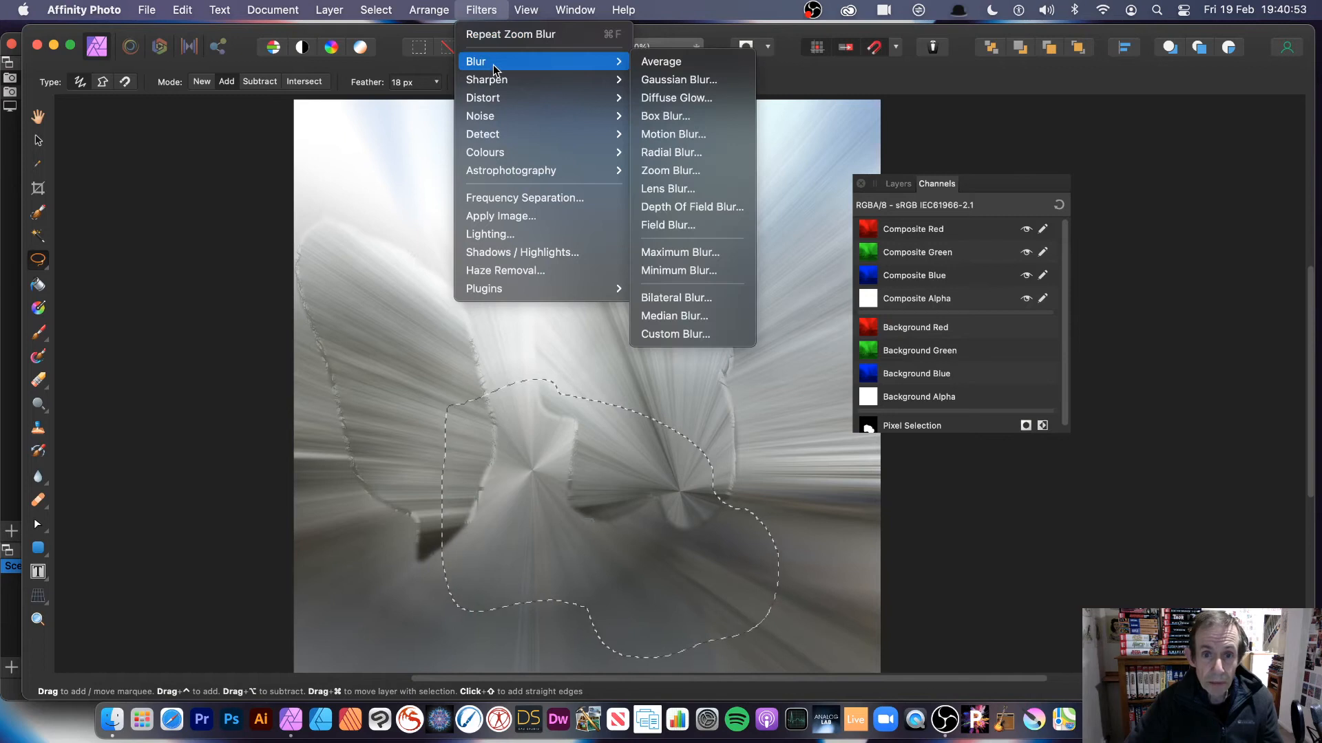
left_click(713, 171)
left_click_drag(598, 414, 649, 430)
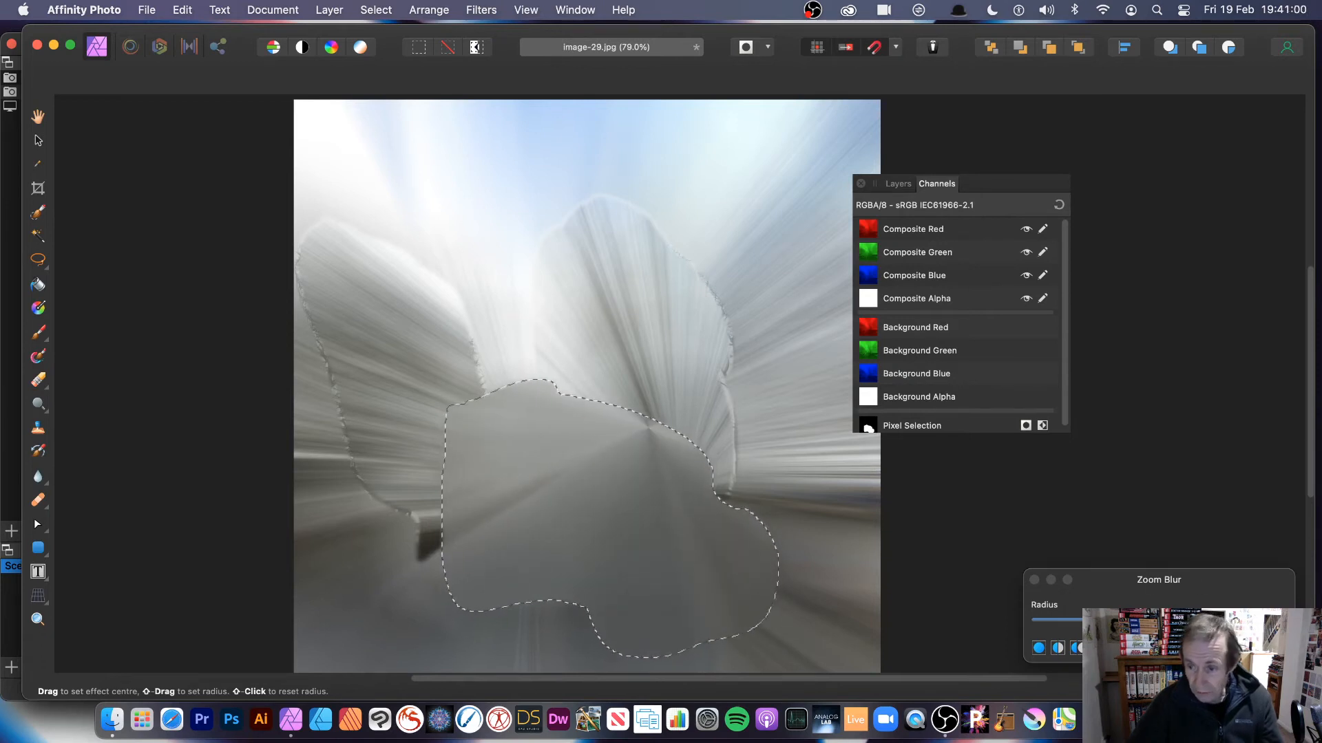
key("Return")
Step: Try fading the last Zoom Blur to 53% with the Colour Dodge blend mode and discard the fade
left_click(329, 10)
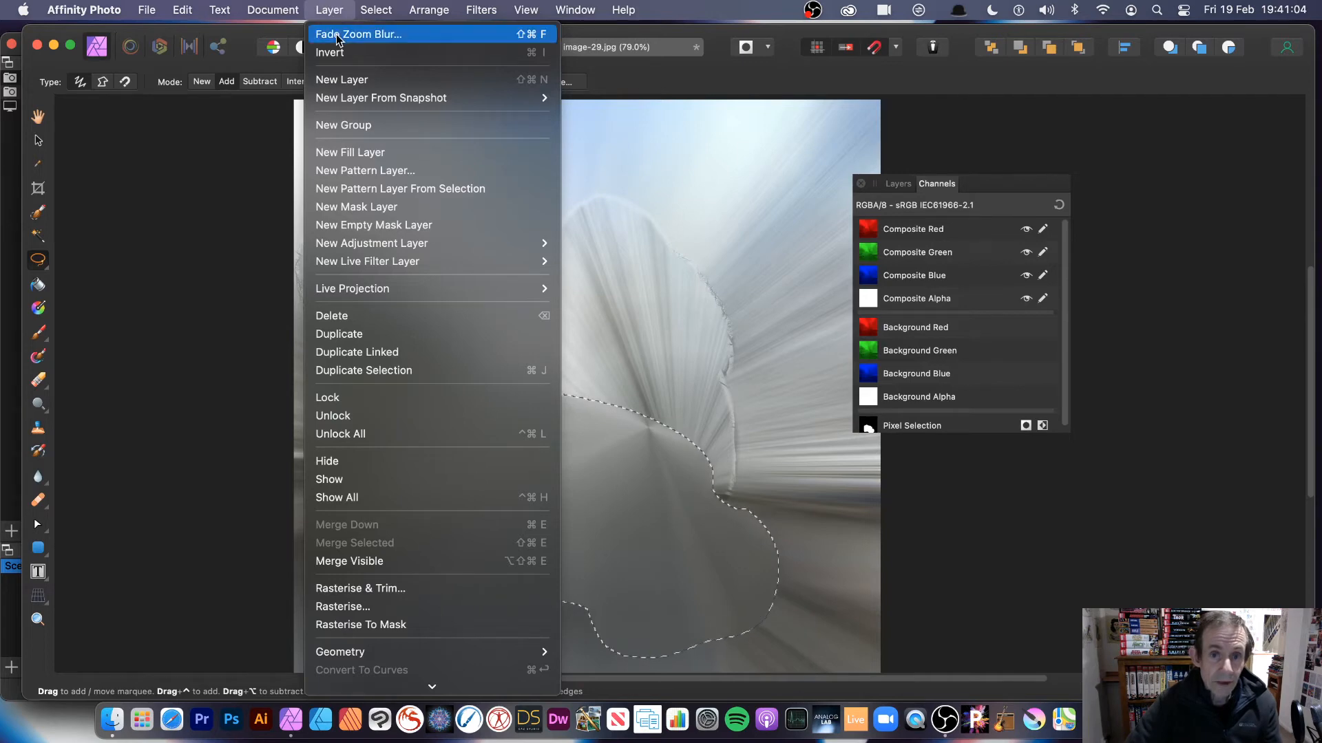
left_click(348, 34)
left_click_drag(1156, 548, 697, 334)
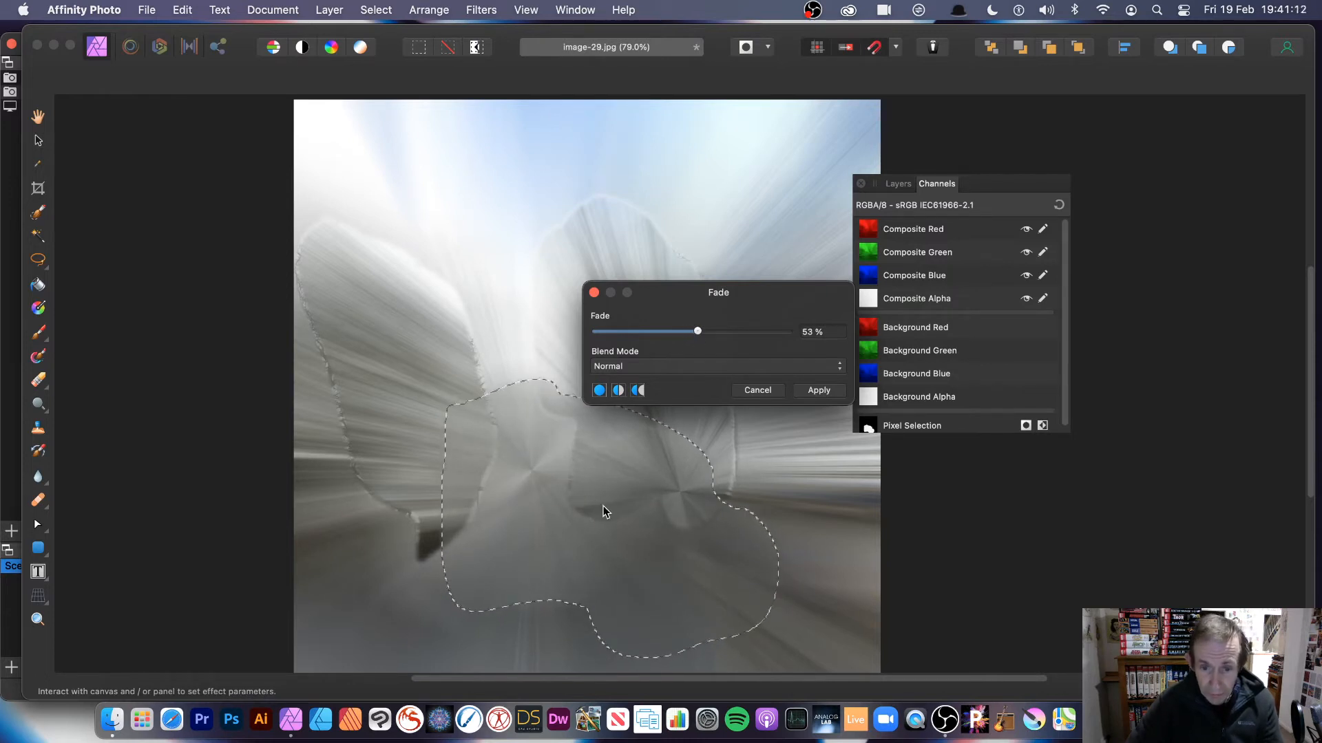
left_click(704, 366)
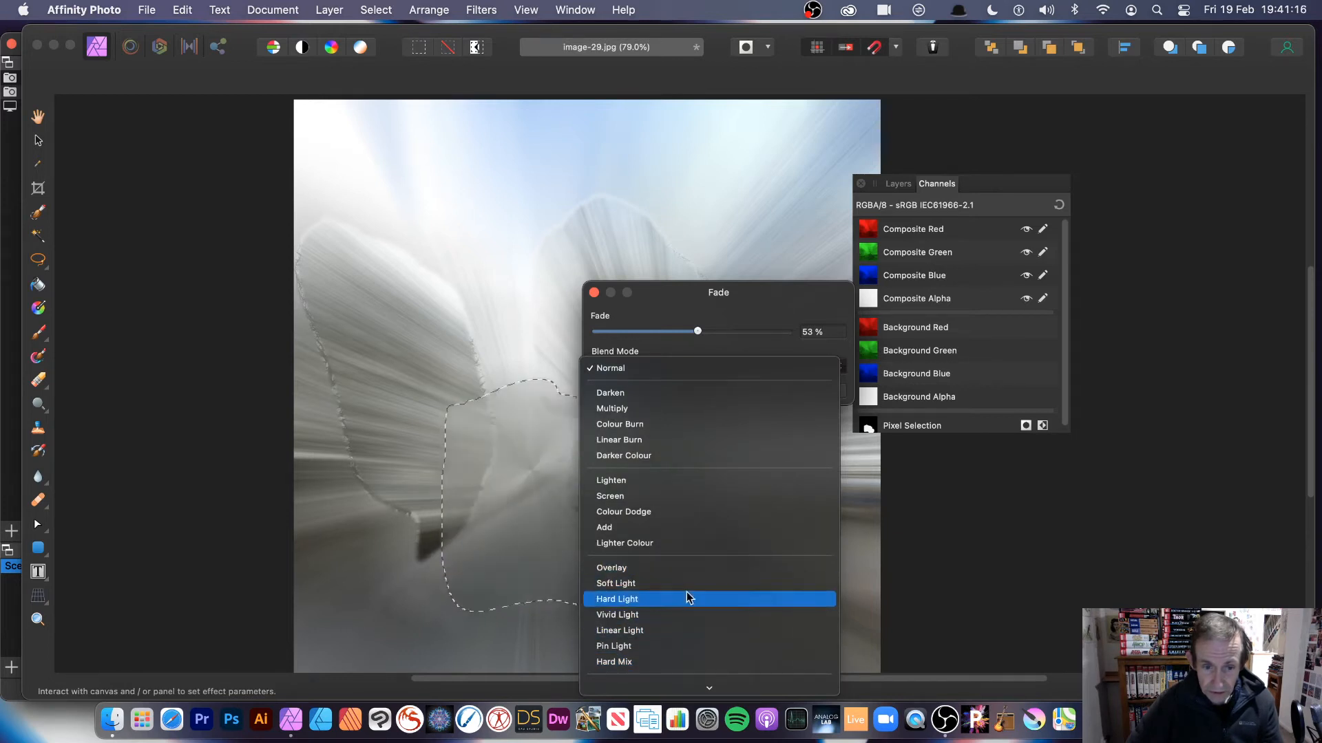
left_click(720, 518)
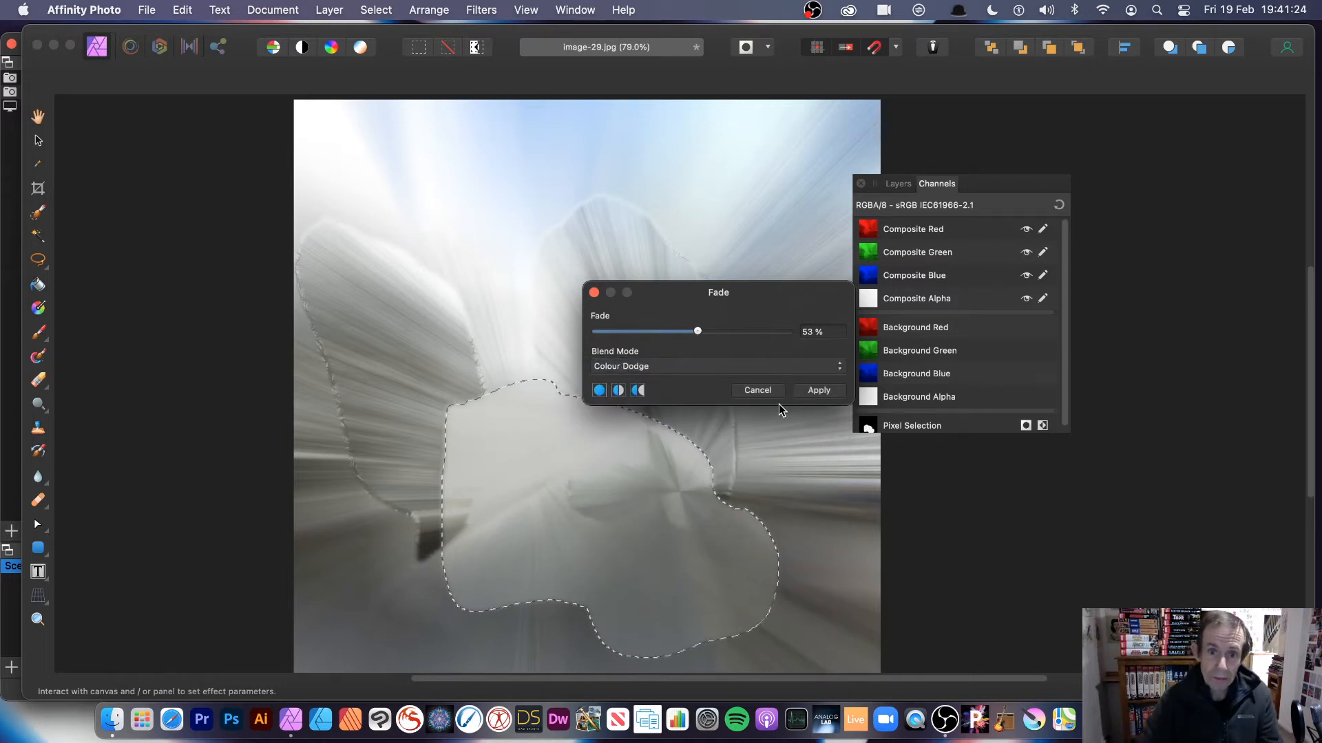
left_click(757, 390)
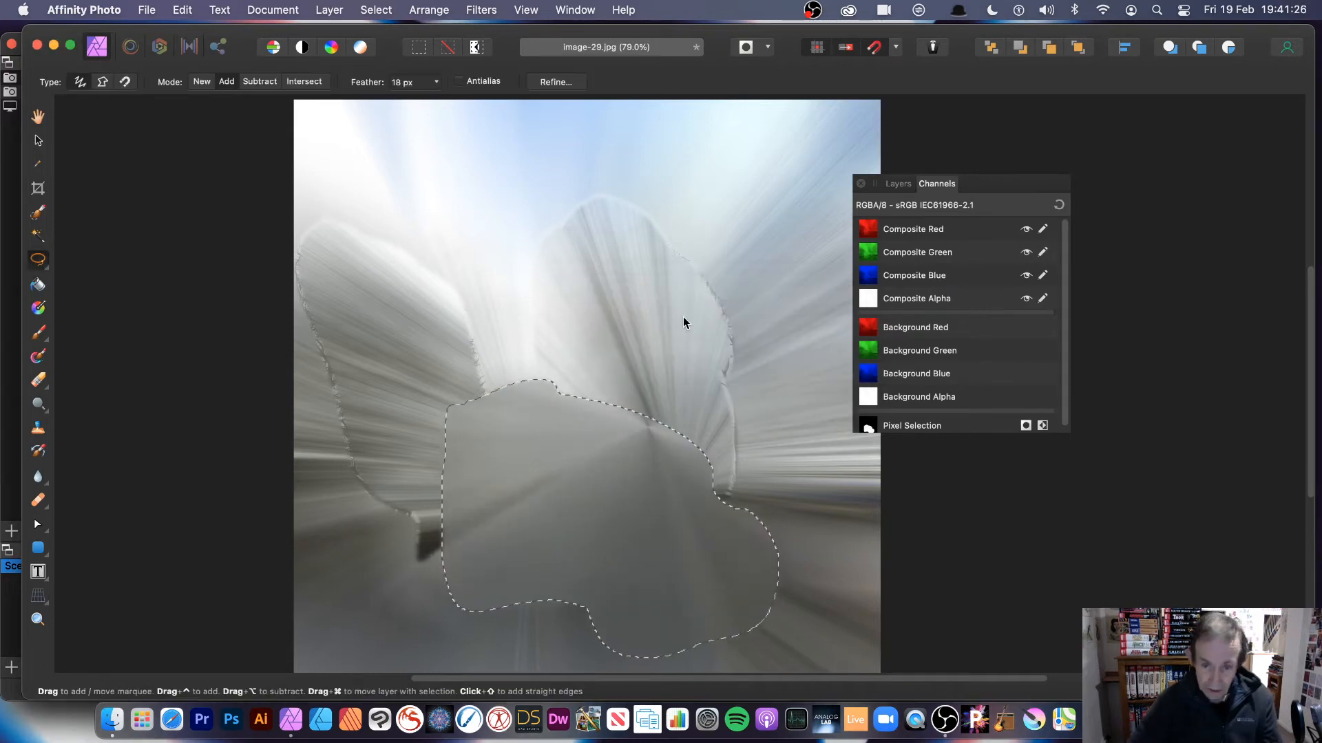
Step: Undo the Zoom Blurs and freehand selections back to the original unblurred photo
key("super+z")
key("super+z")
key("super+z")
key("super+z")
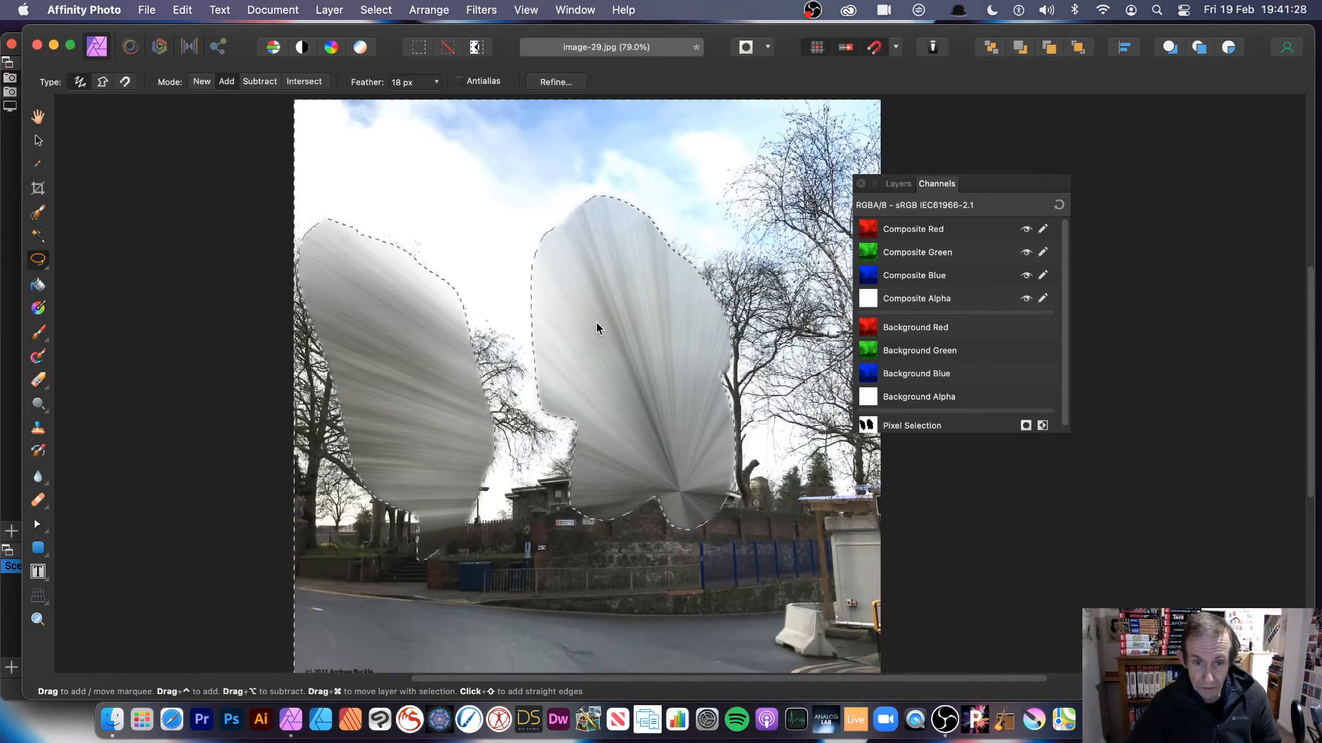
key("super+z")
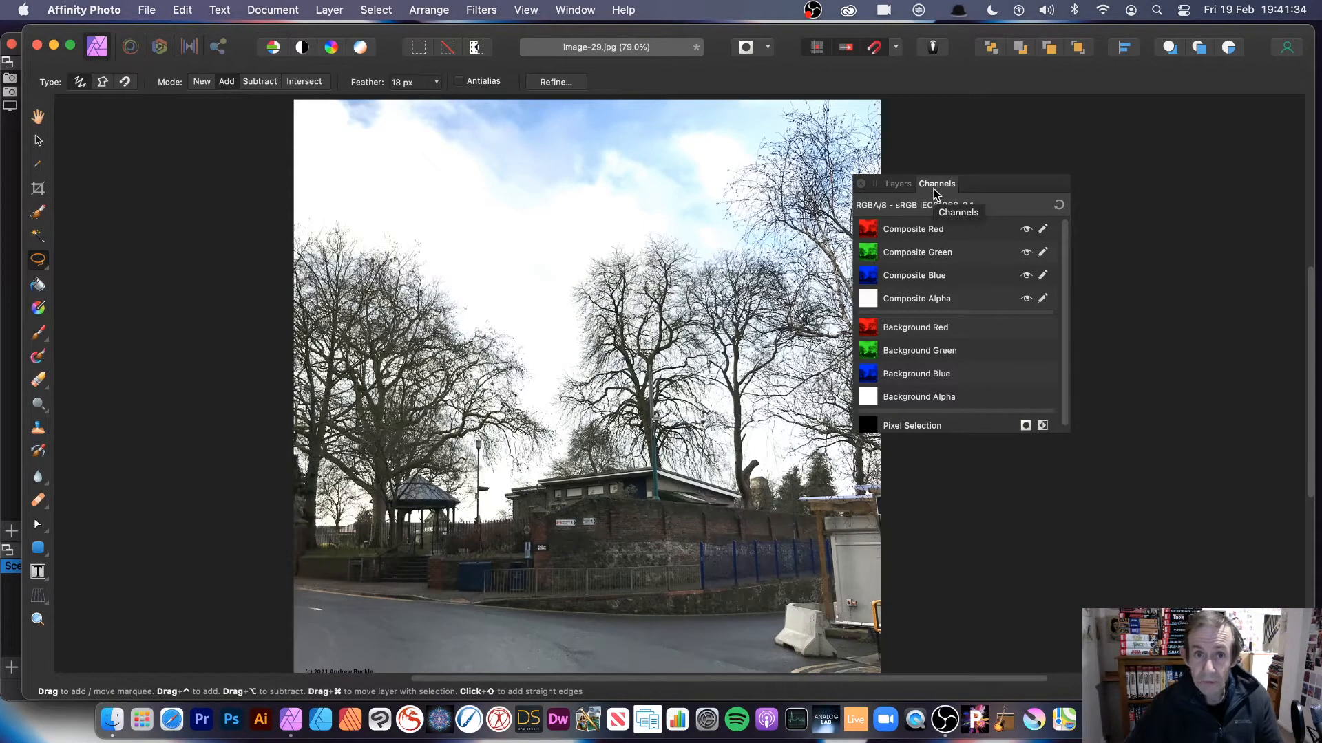
left_click(525, 10)
mouse_move(588, 390)
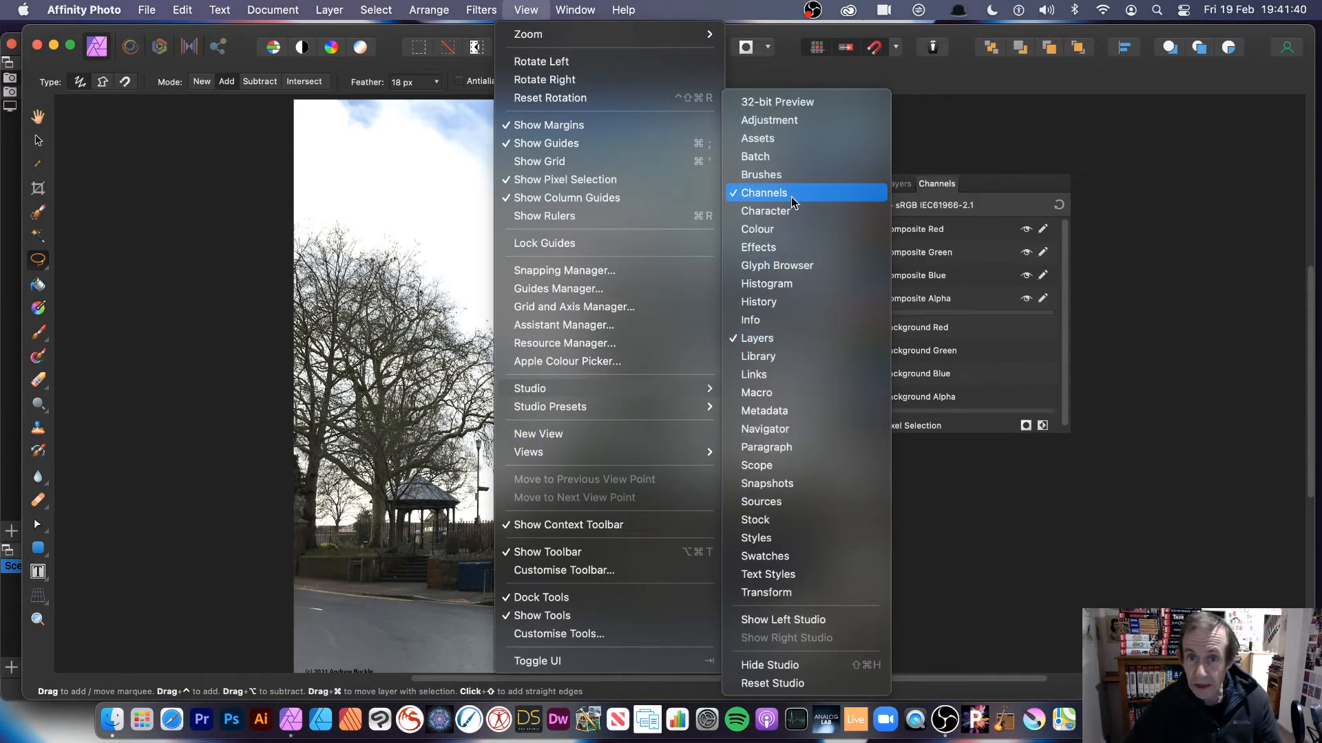
left_click(1210, 177)
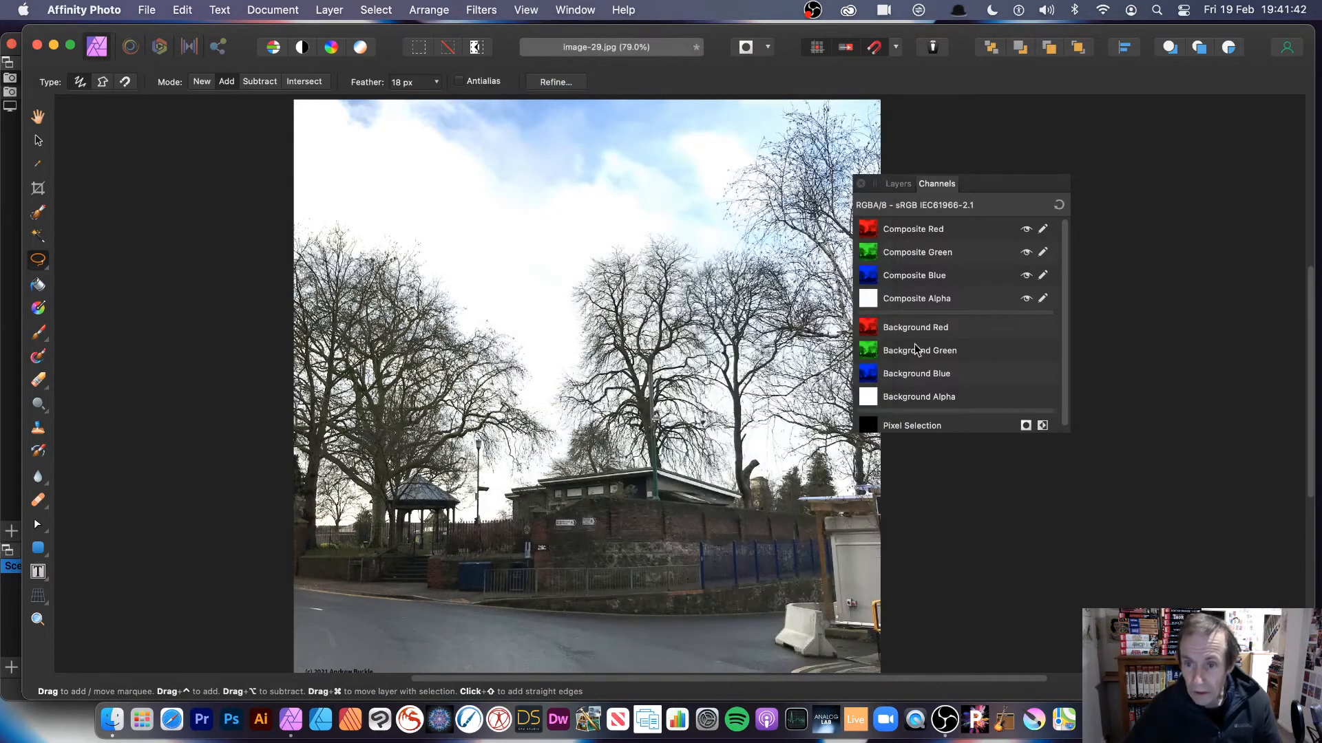
Step: Isolate the Composite Red channel and apply Zoom Blur to it, centred on the birch tree at the photo's right side
left_click(928, 228)
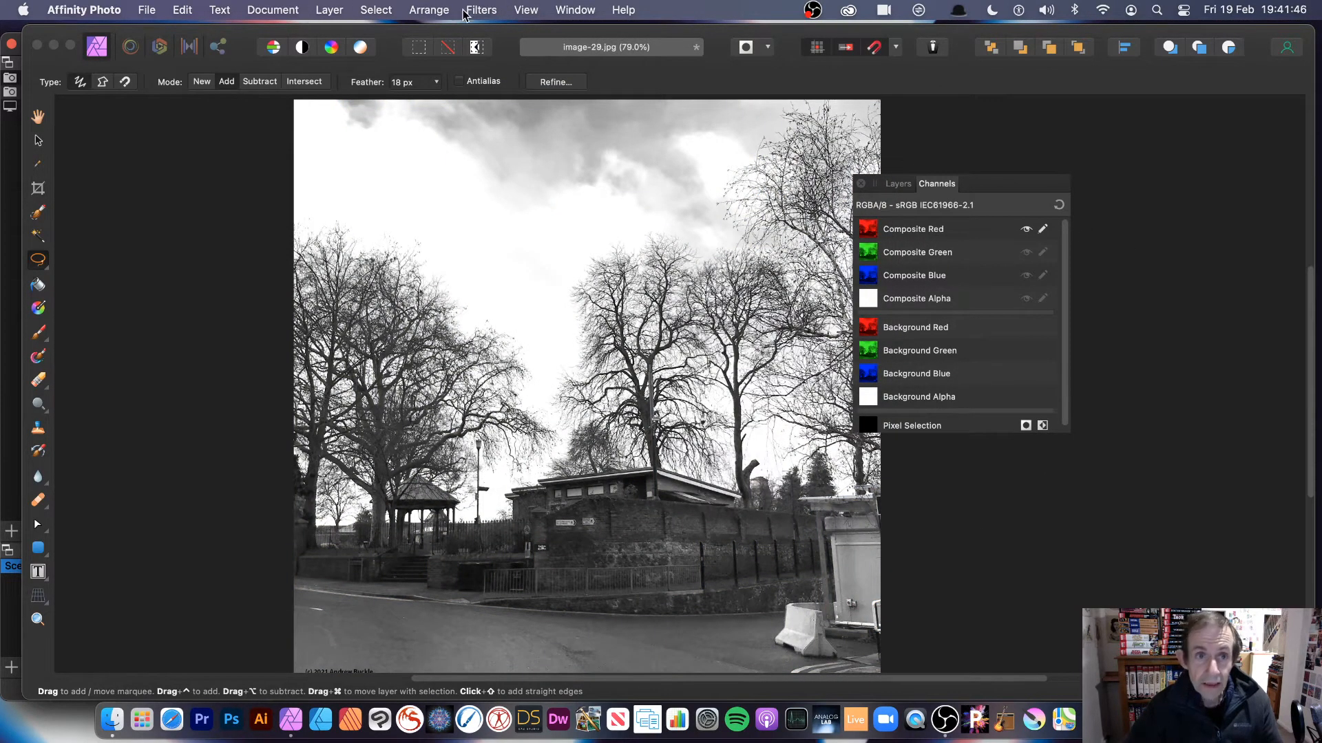
left_click(485, 10)
mouse_move(506, 69)
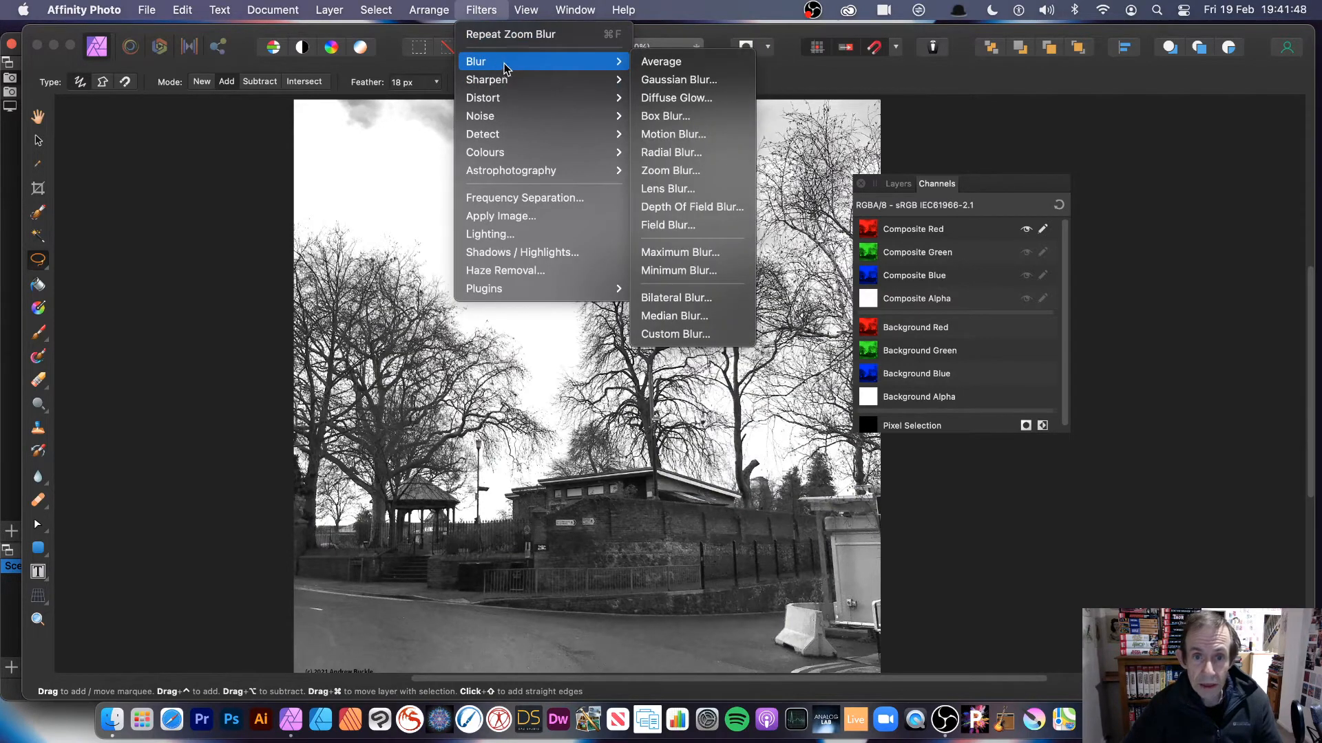
left_click(678, 170)
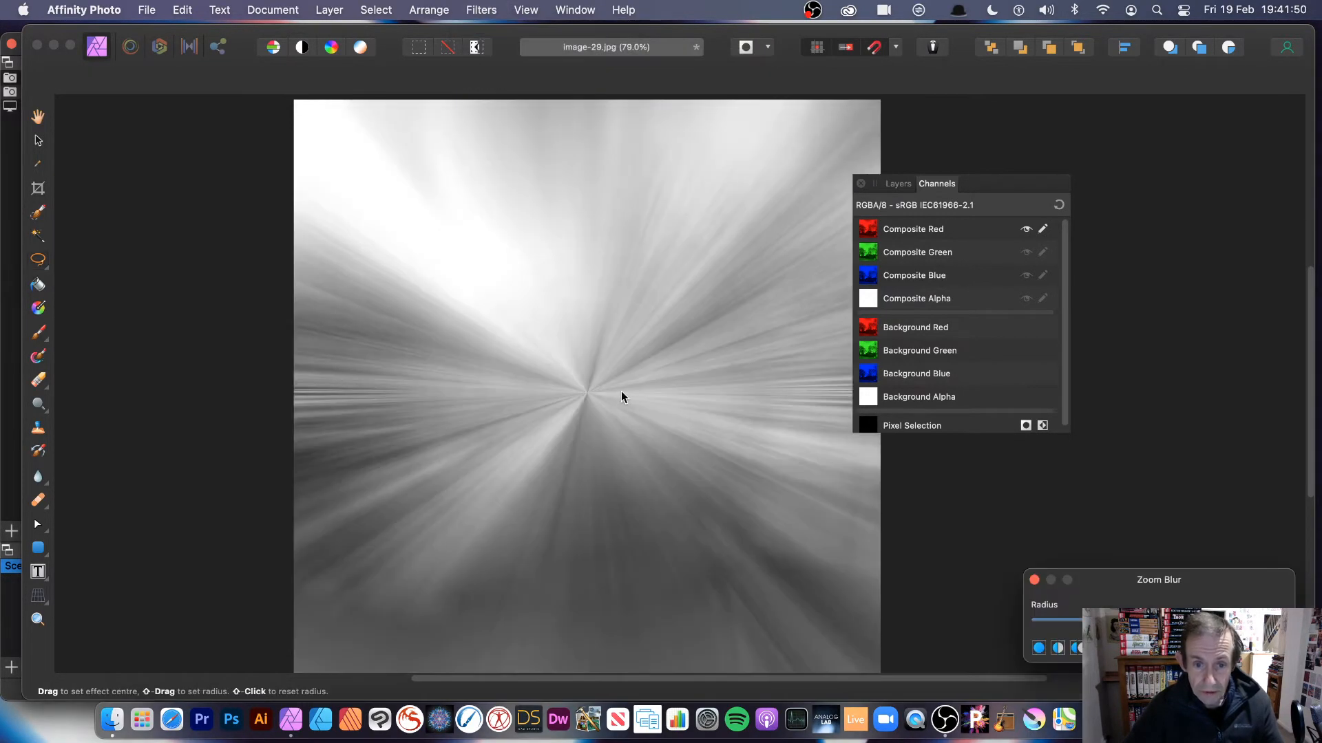
left_click_drag(592, 390, 786, 258)
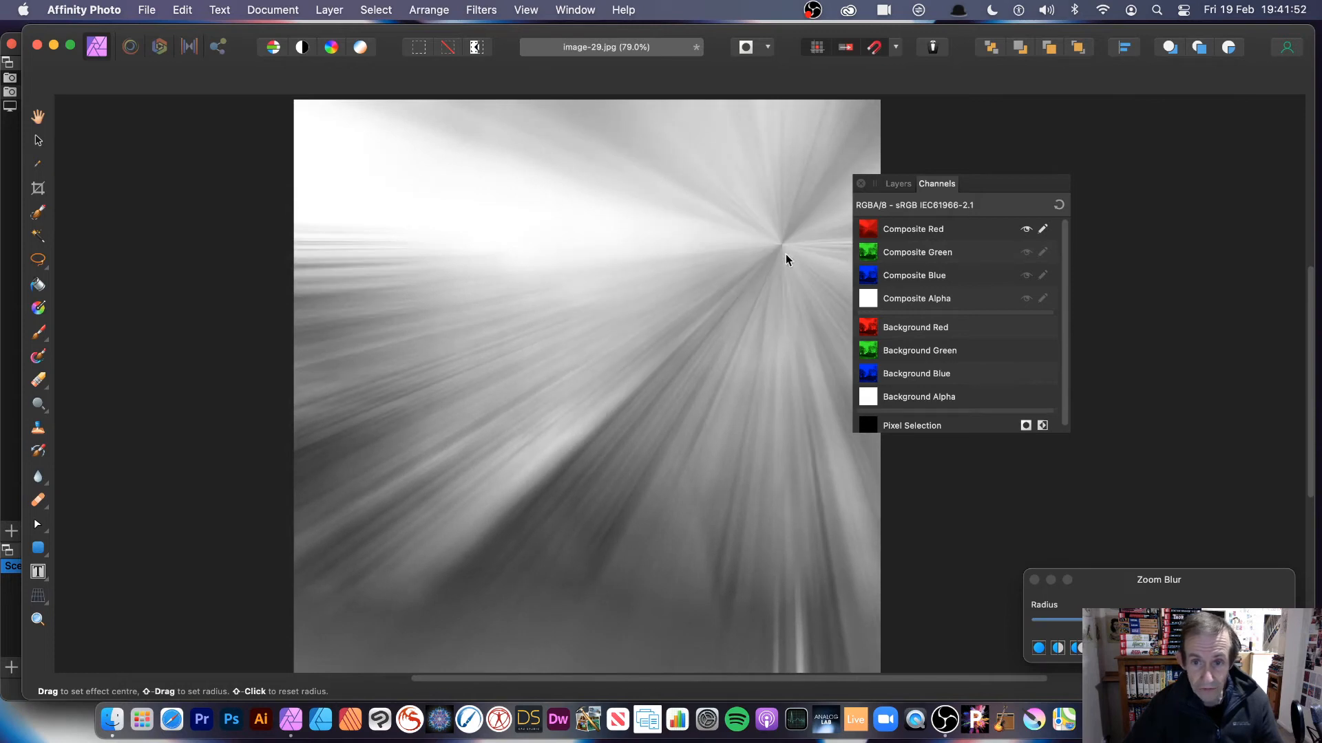
left_click(1237, 604)
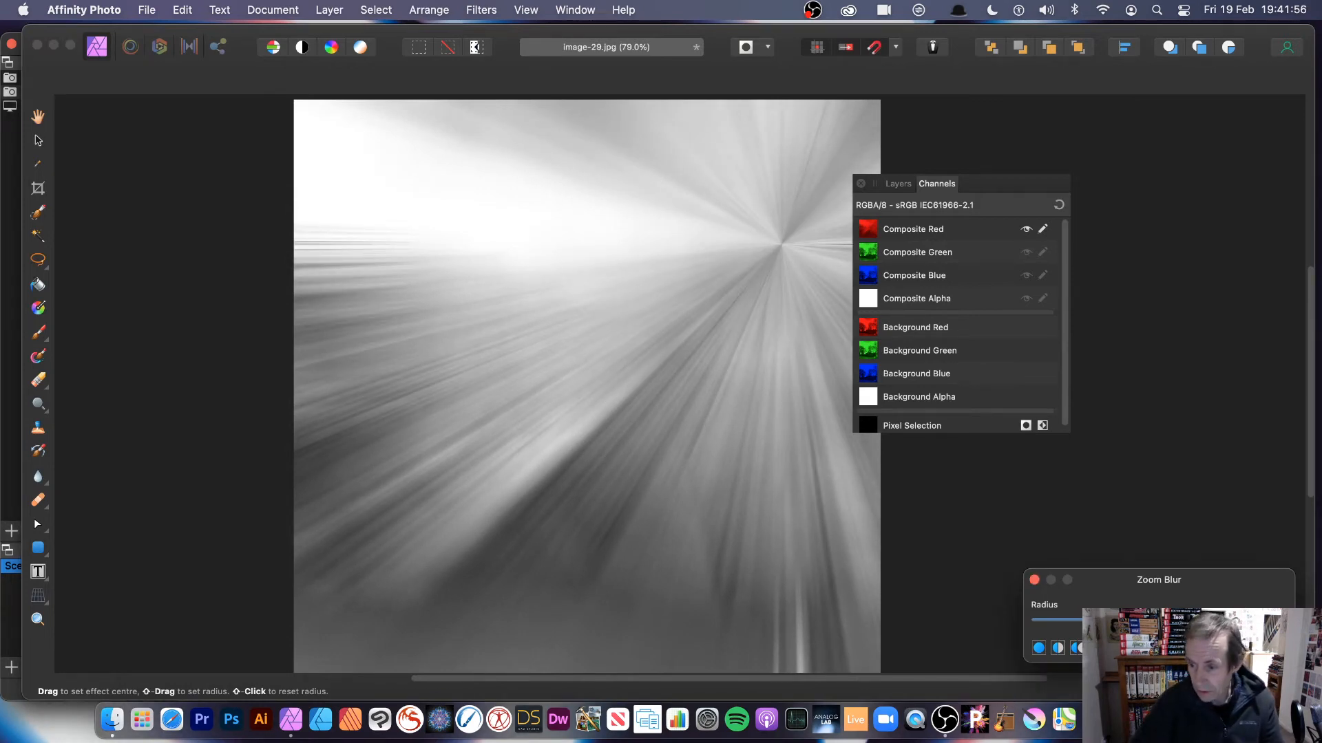
left_click(1264, 648)
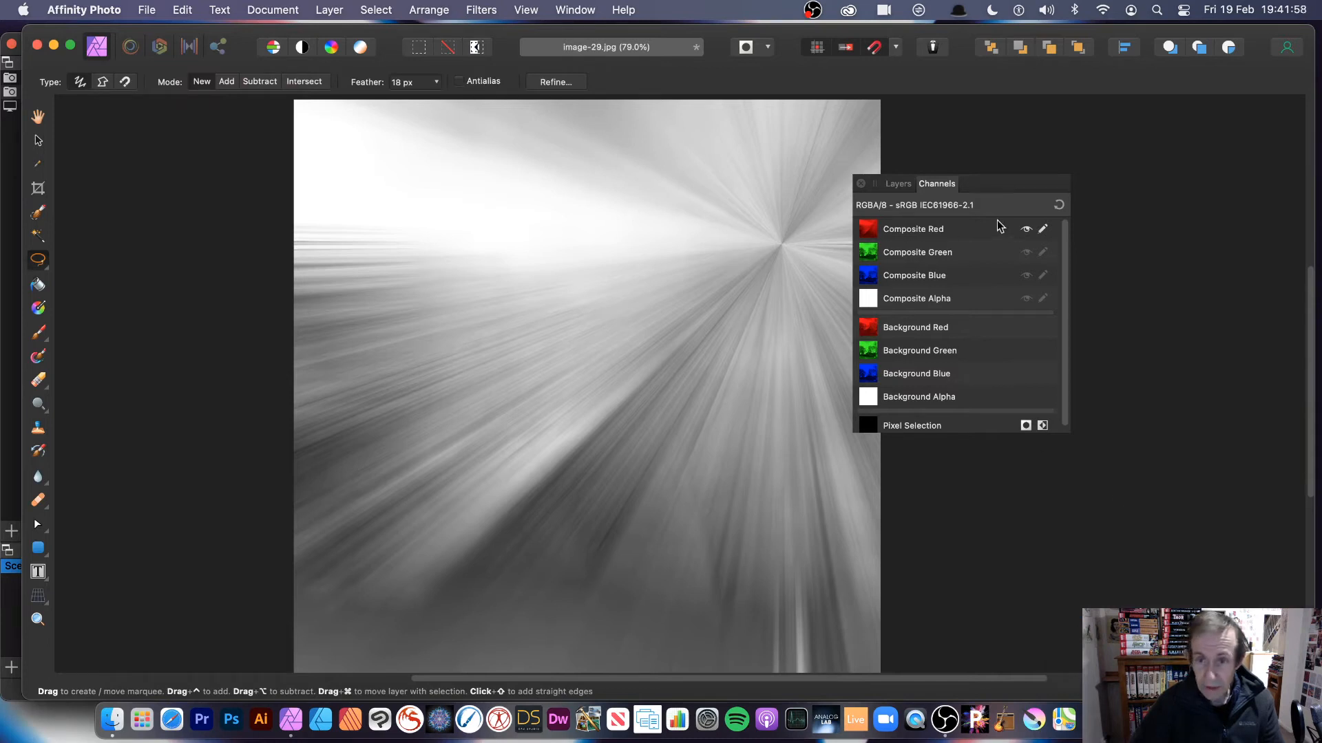
Step: Isolate the Composite Green channel and apply Zoom Blur to it, centred near the top of the trees above the bandstand
left_click(922, 253)
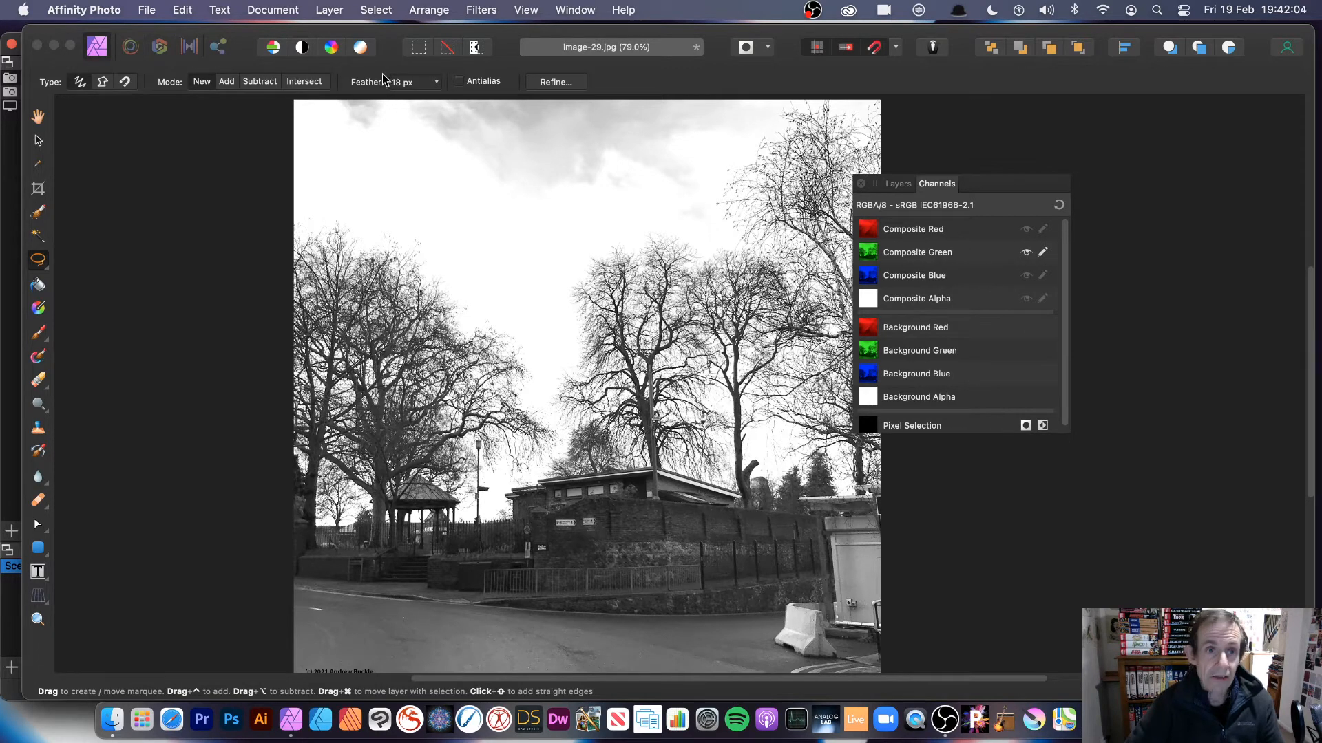
left_click(478, 7)
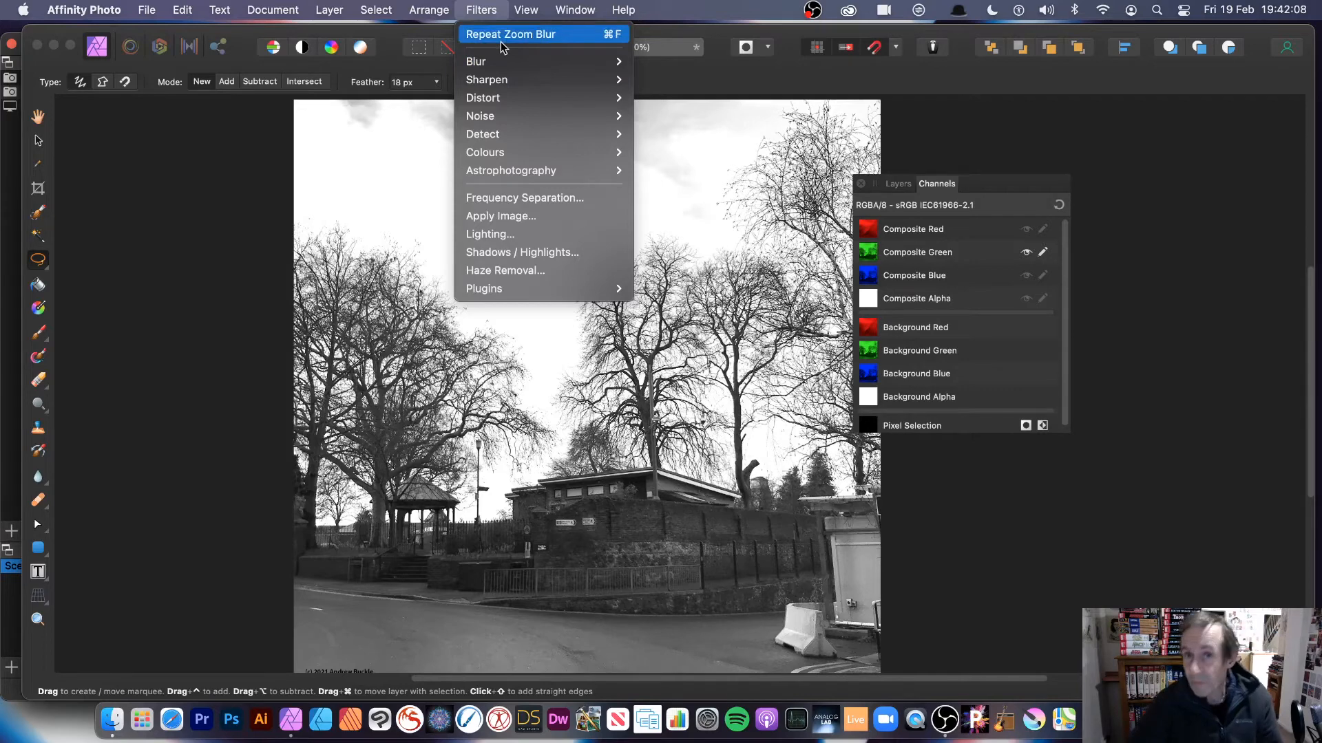
mouse_move(516, 65)
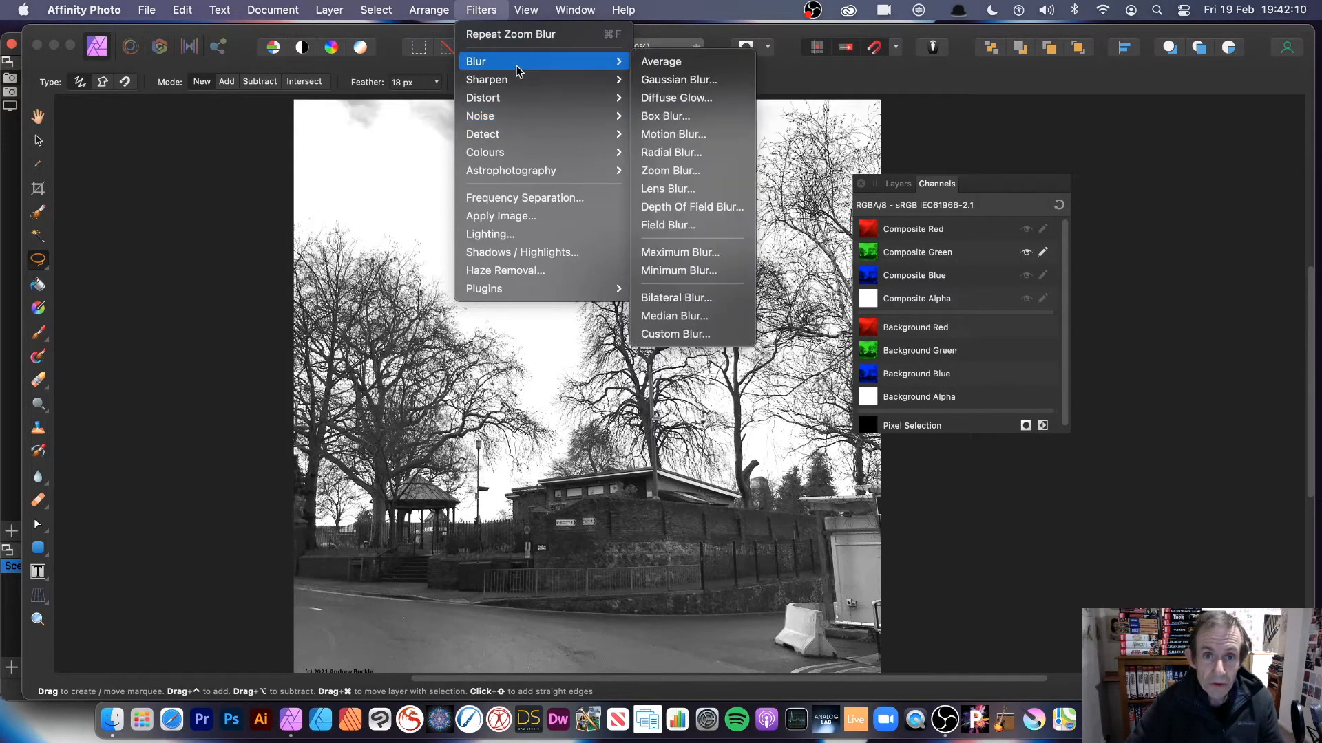
left_click(678, 170)
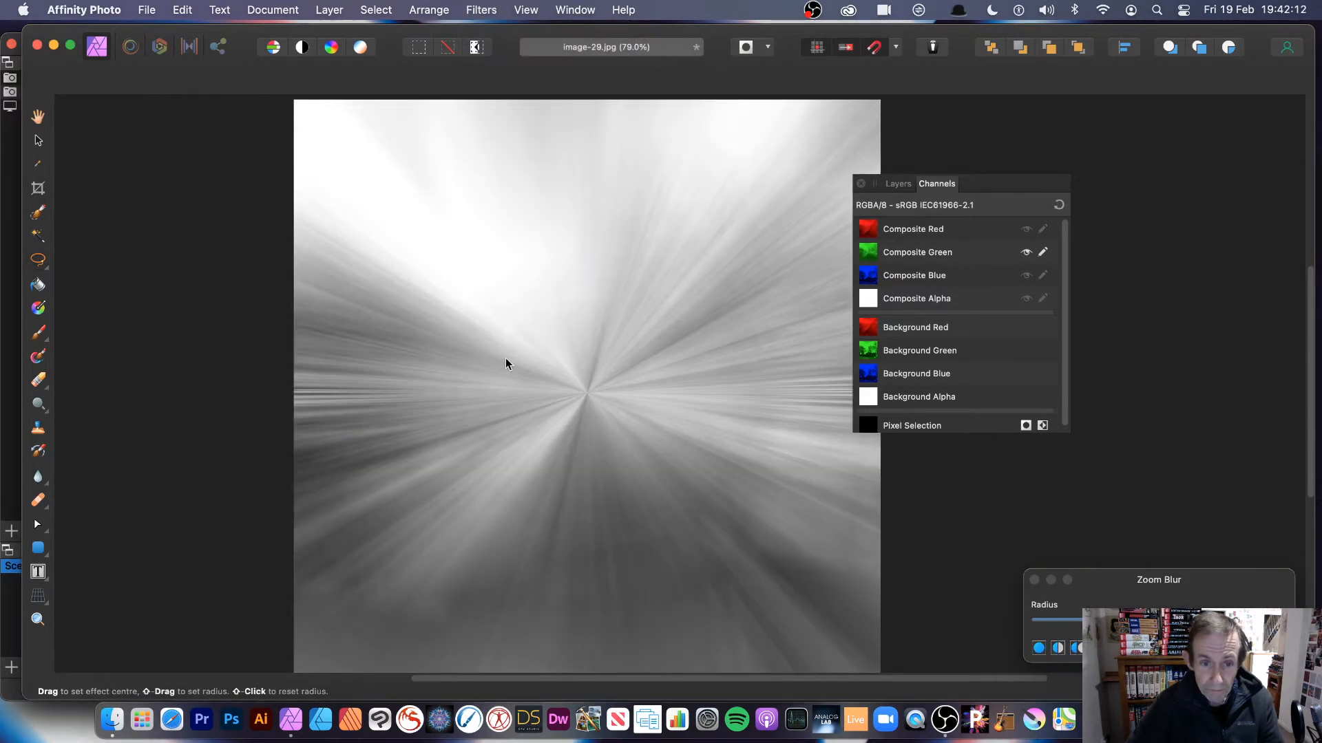
left_click_drag(505, 358, 357, 286)
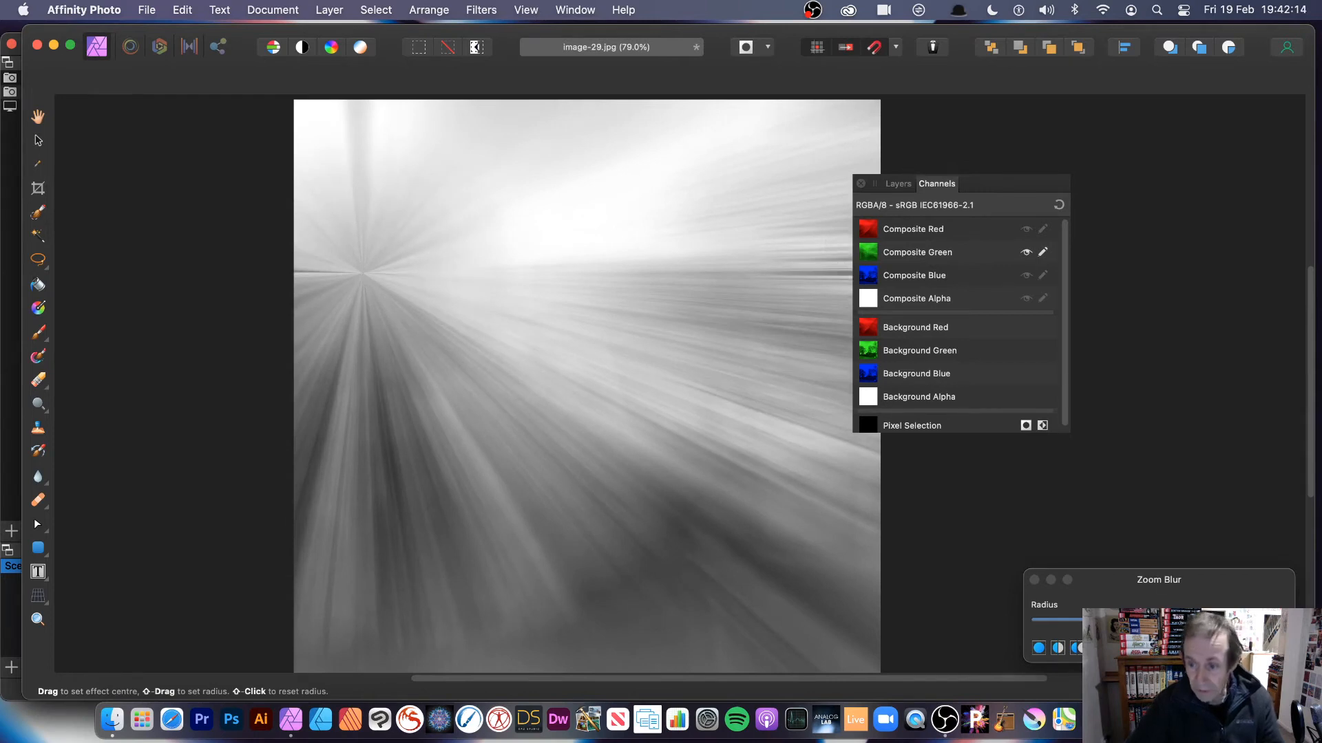
key("l")
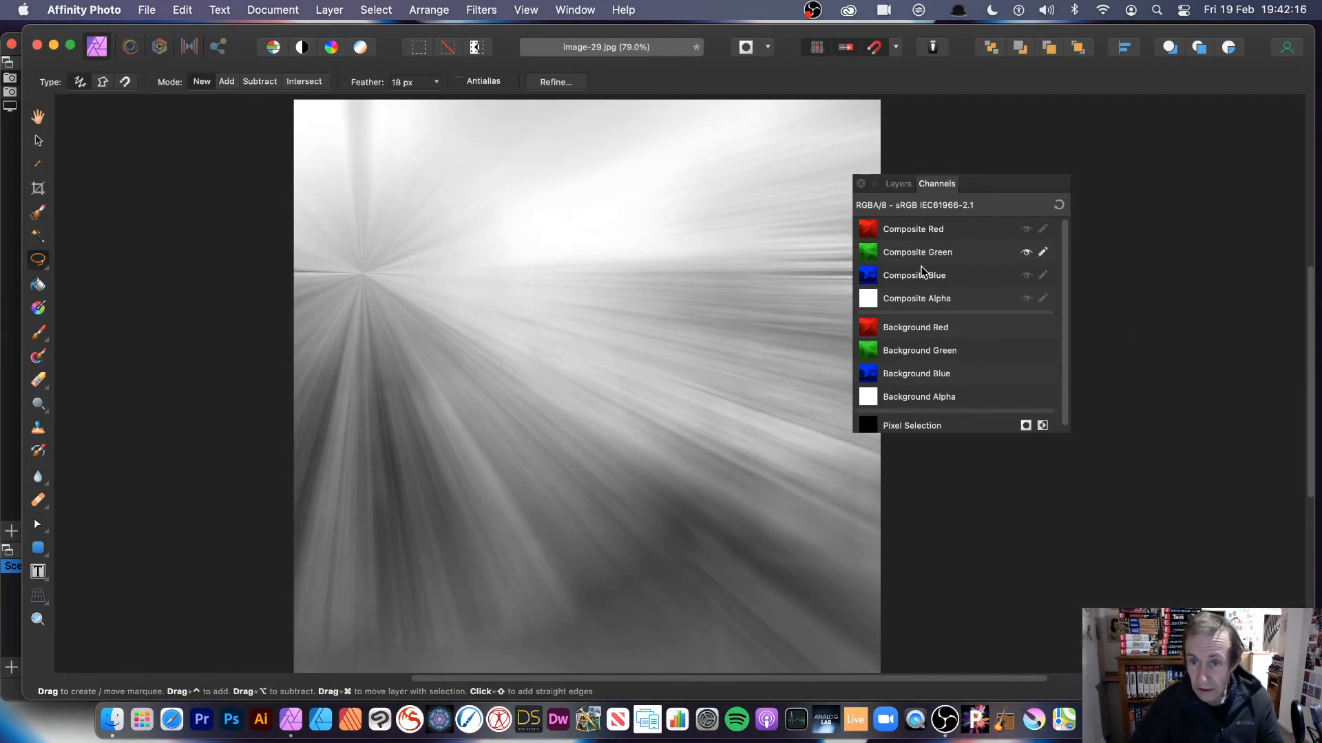
Step: Apply a 400 px Zoom Blur to the Composite Blue channel alone, centred at the foot of the brick wall, and show all channels again
key("super+z")
left_click(484, 10)
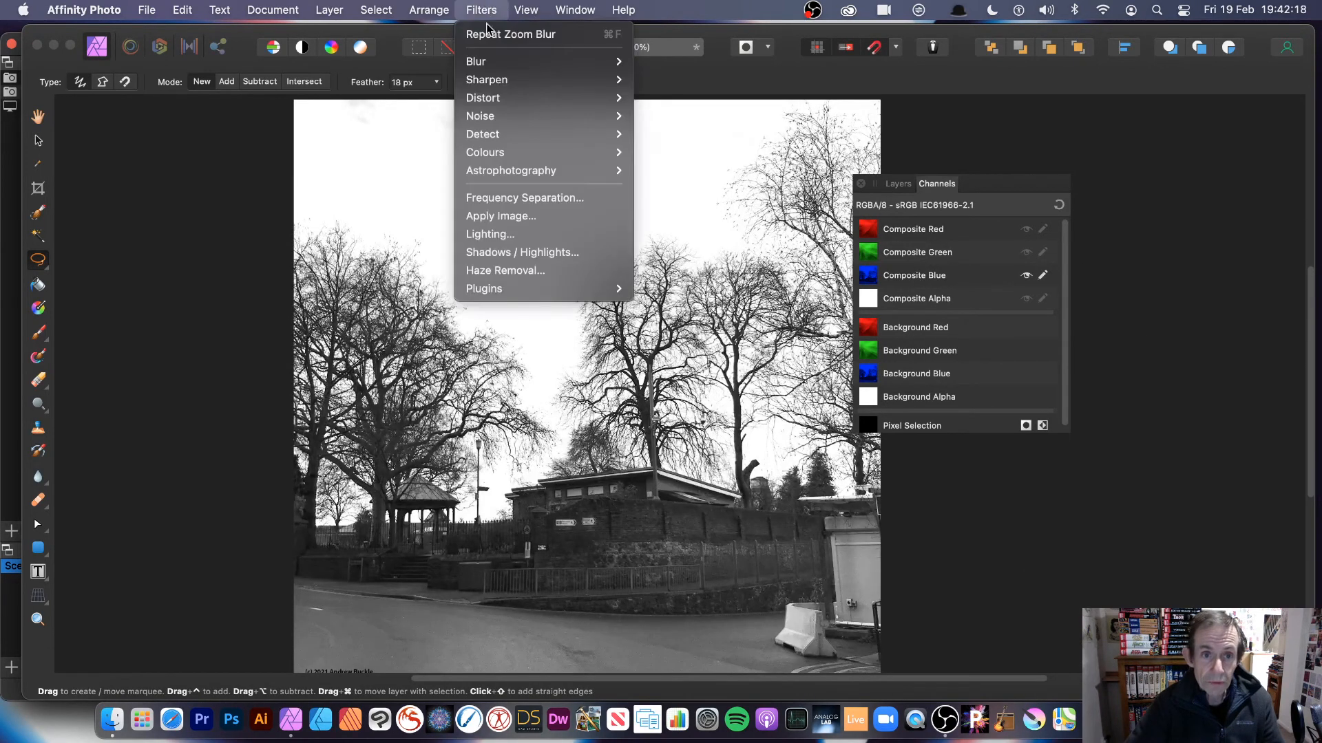
mouse_move(496, 61)
left_click(698, 171)
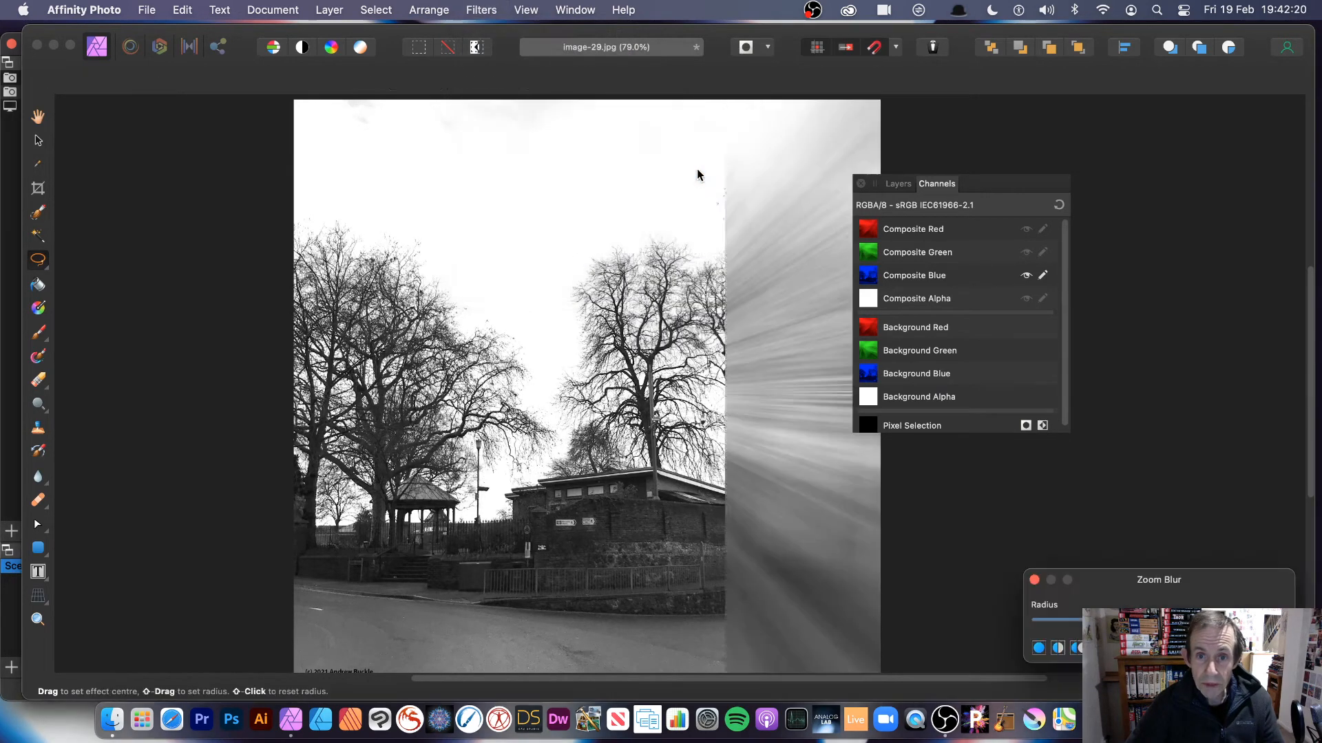
left_click_drag(593, 357, 699, 576)
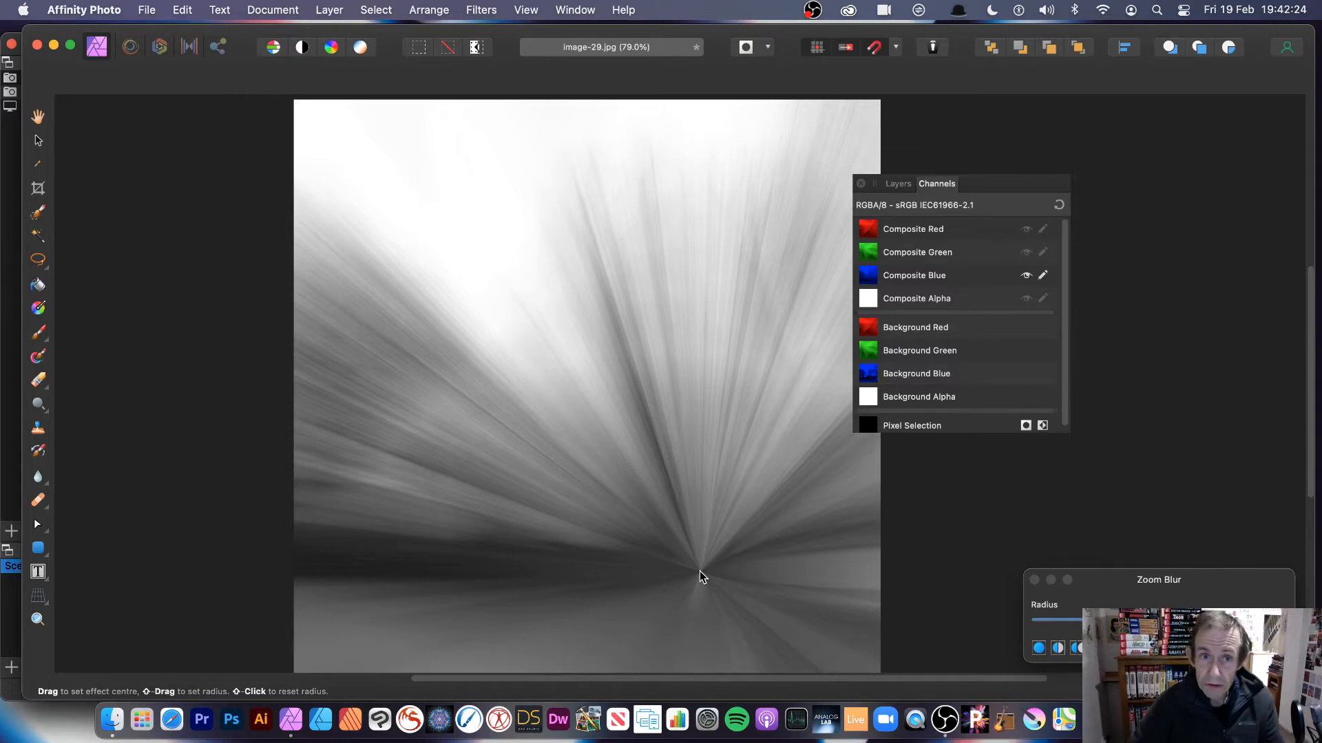
left_click_drag(700, 571, 712, 589)
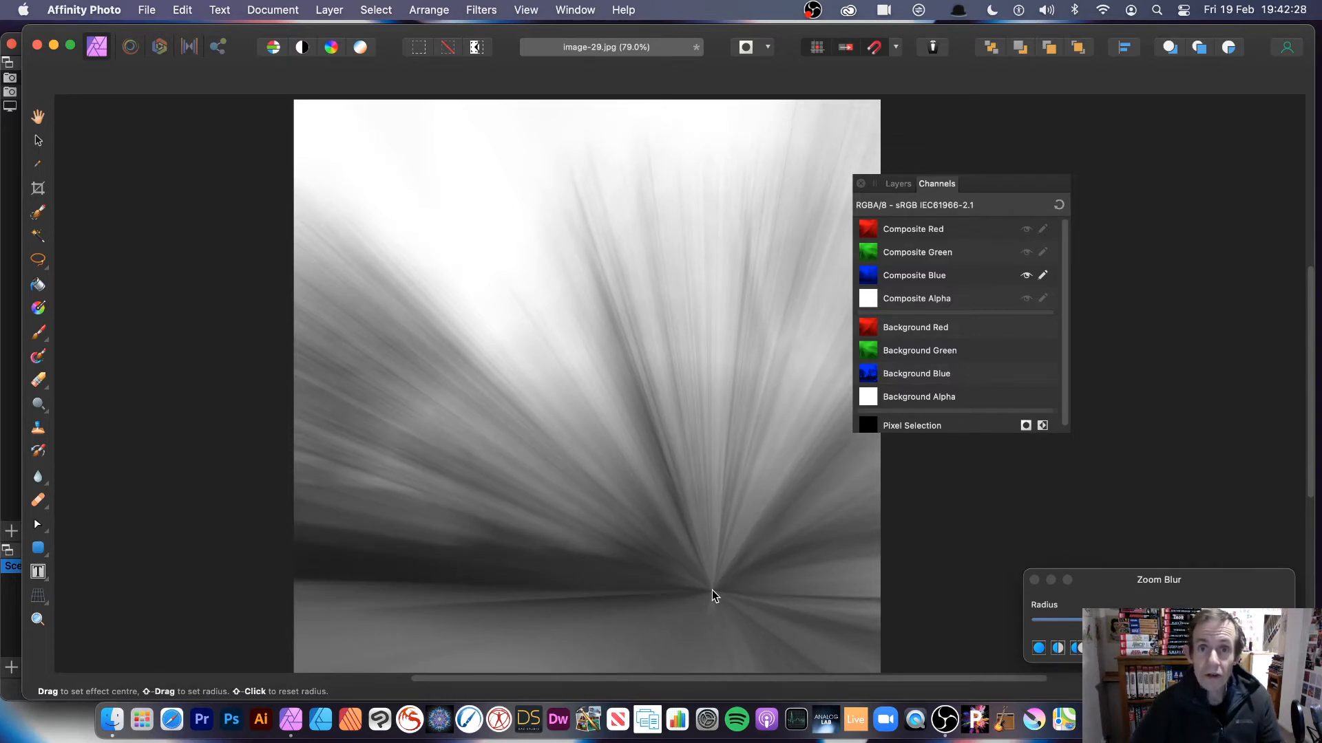
left_click_drag(1192, 596, 1015, 514)
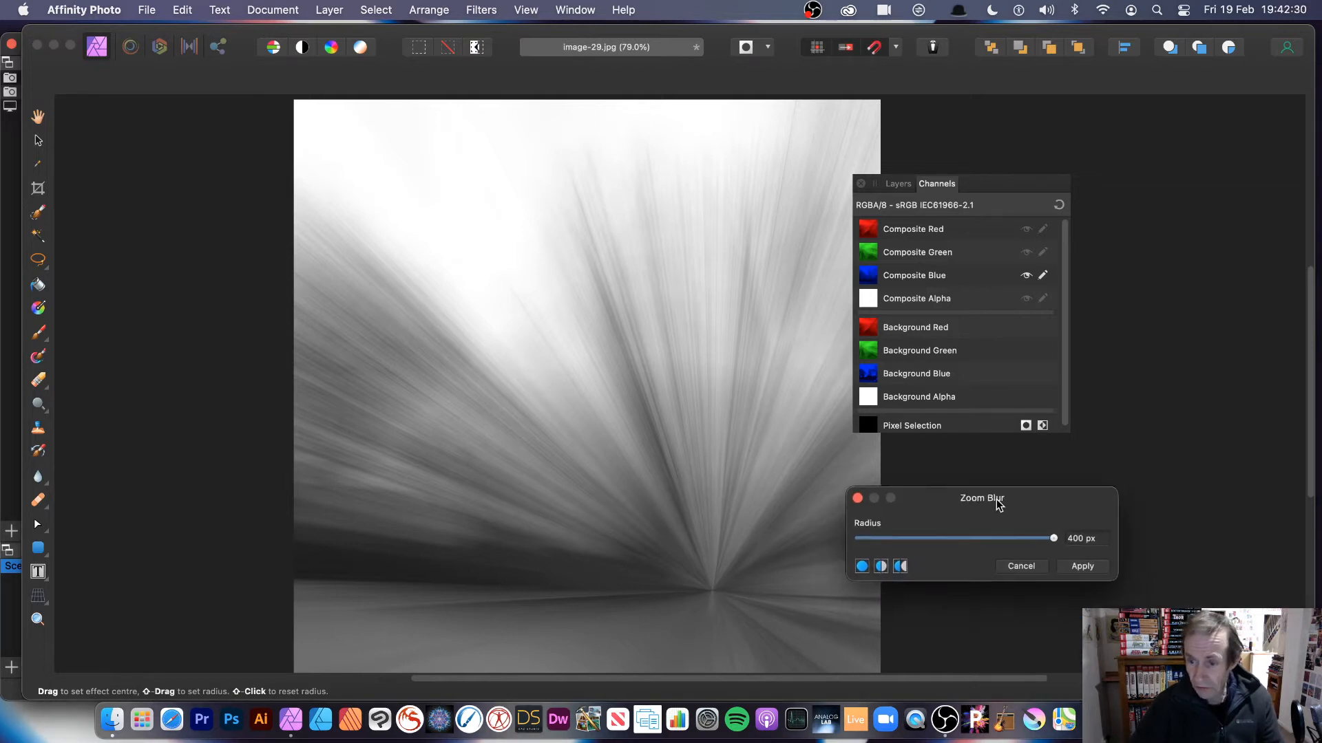
left_click(1081, 566)
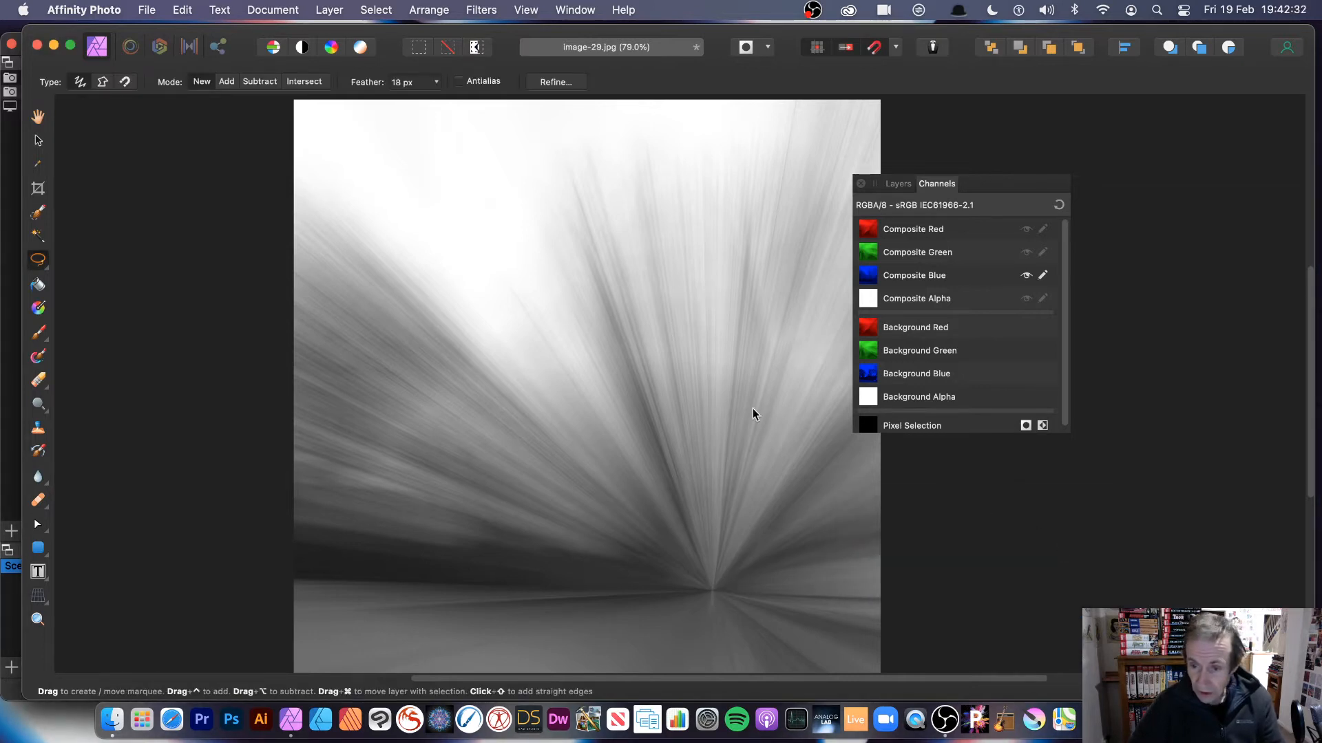
left_click(1058, 206)
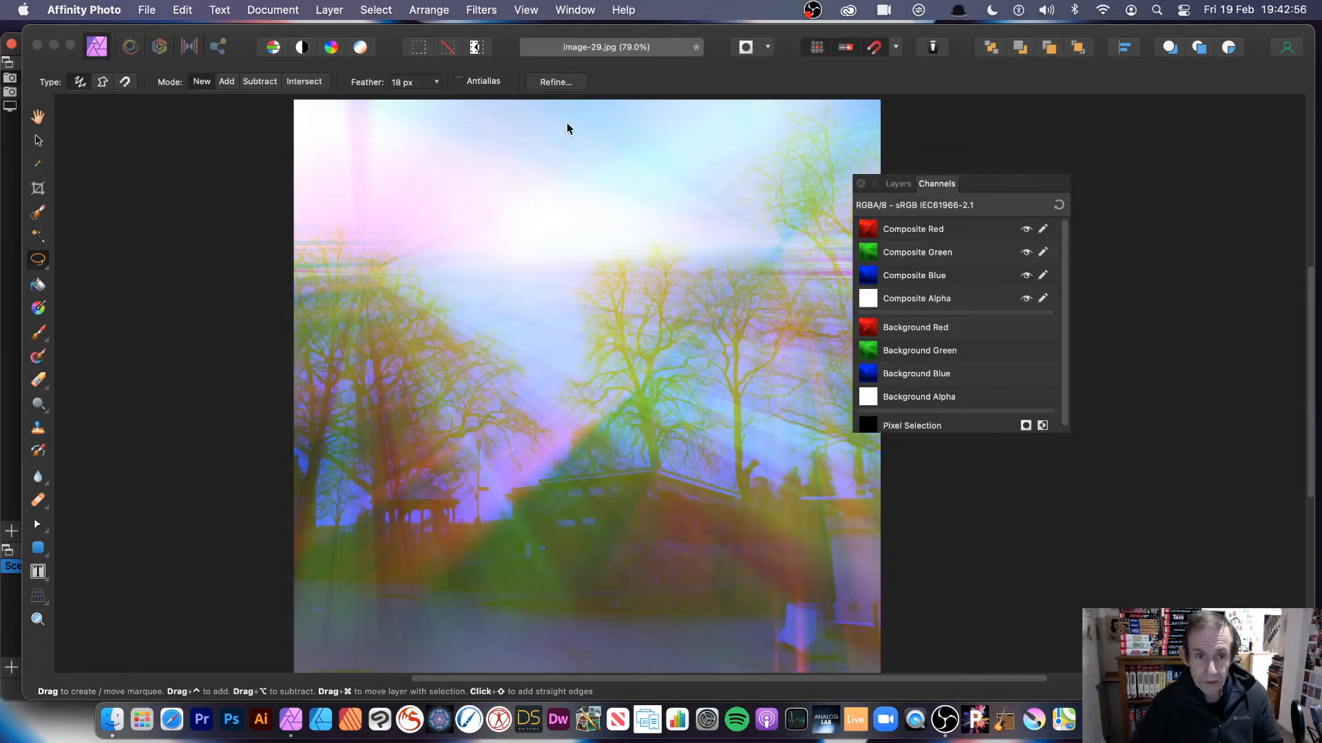
Step: Undo the Zoom Blurs on the colour channels and deselect the Background layer with the Move Tool
key("super+z")
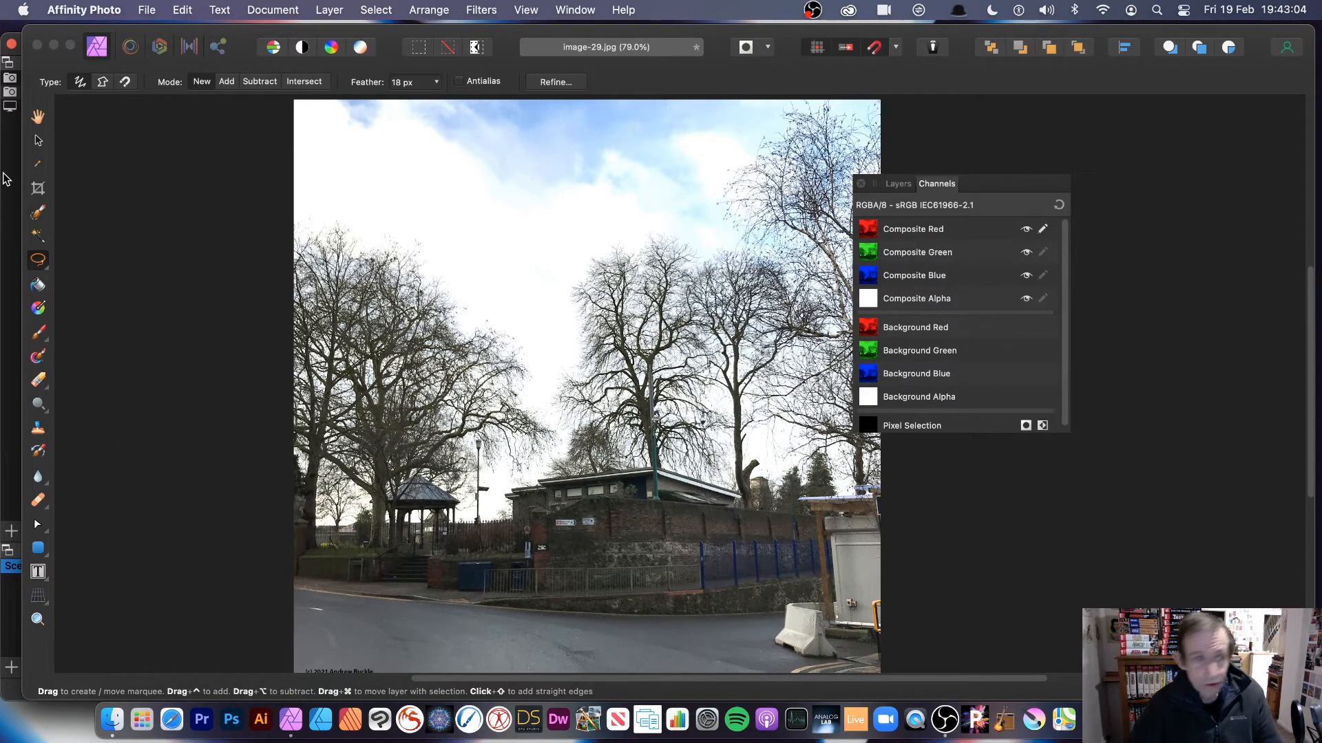
left_click(38, 140)
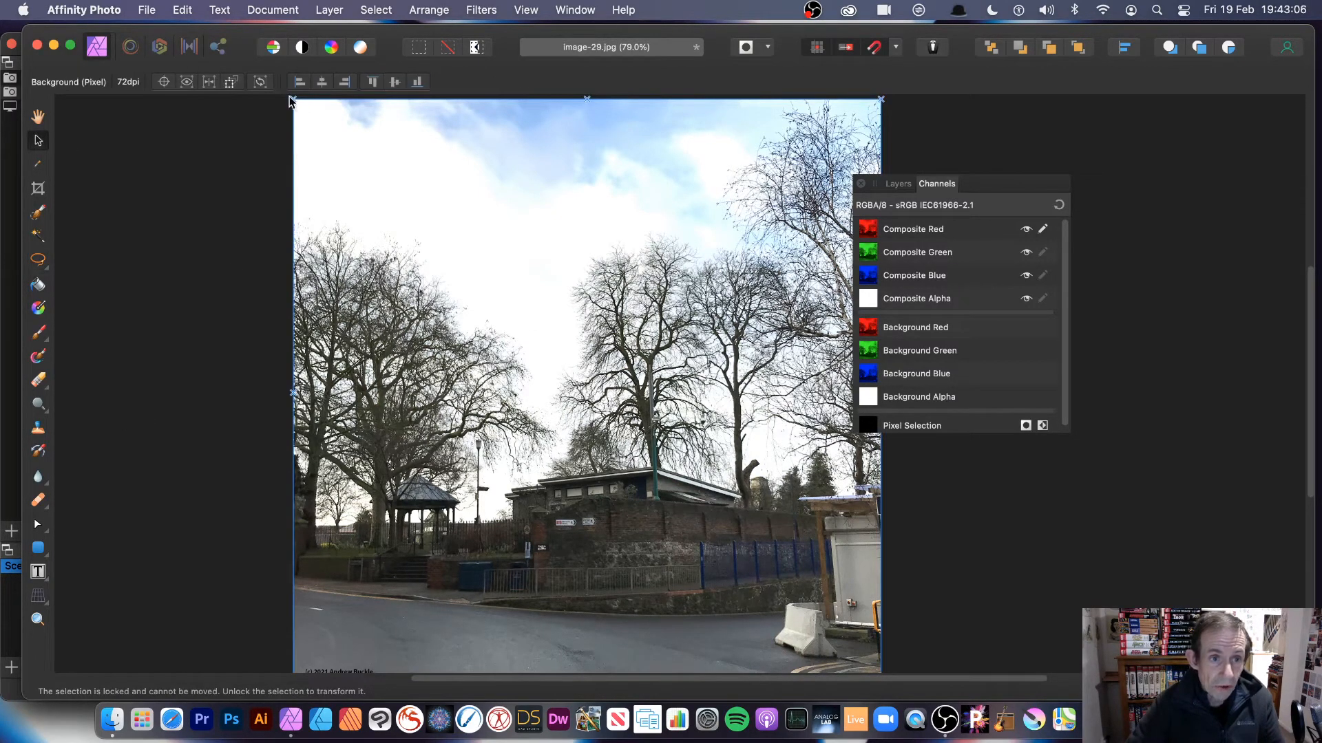
left_click_drag(294, 100, 489, 274)
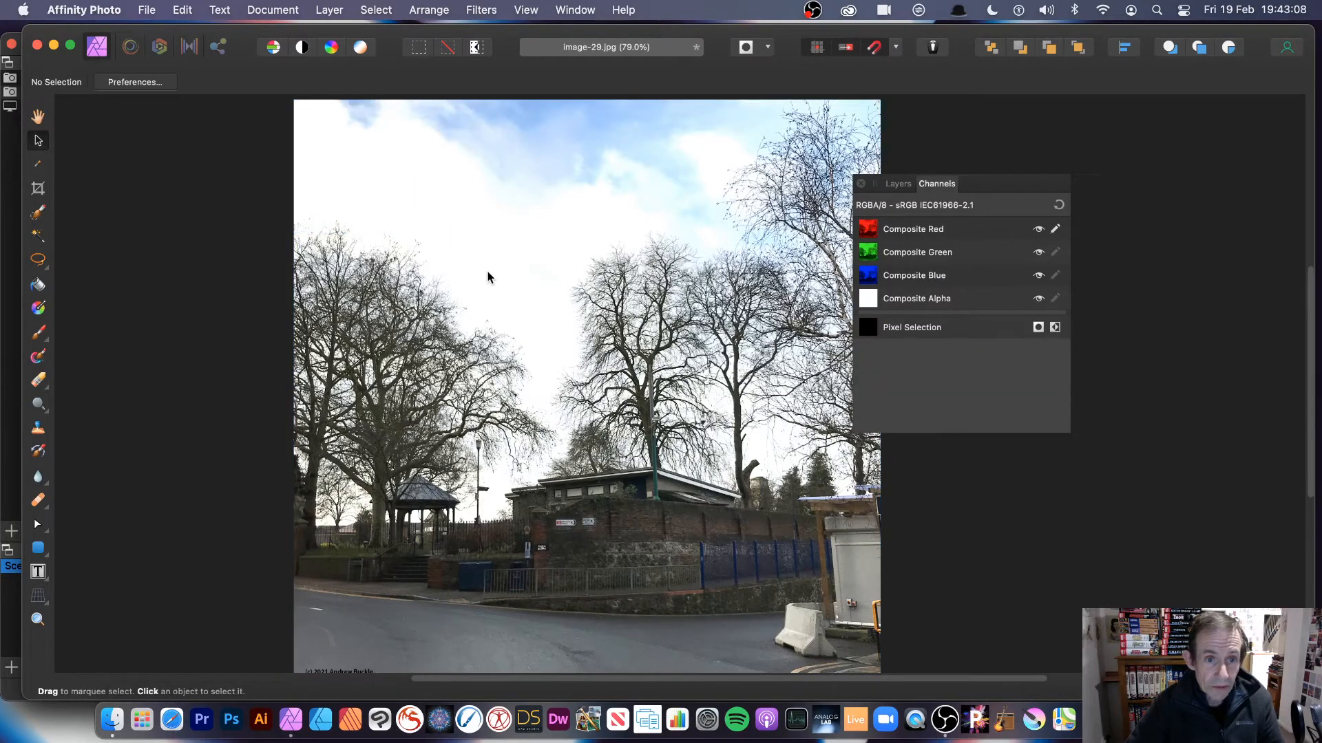
Step: Select the locked Background layer of the photo and duplicate it
left_click(490, 275)
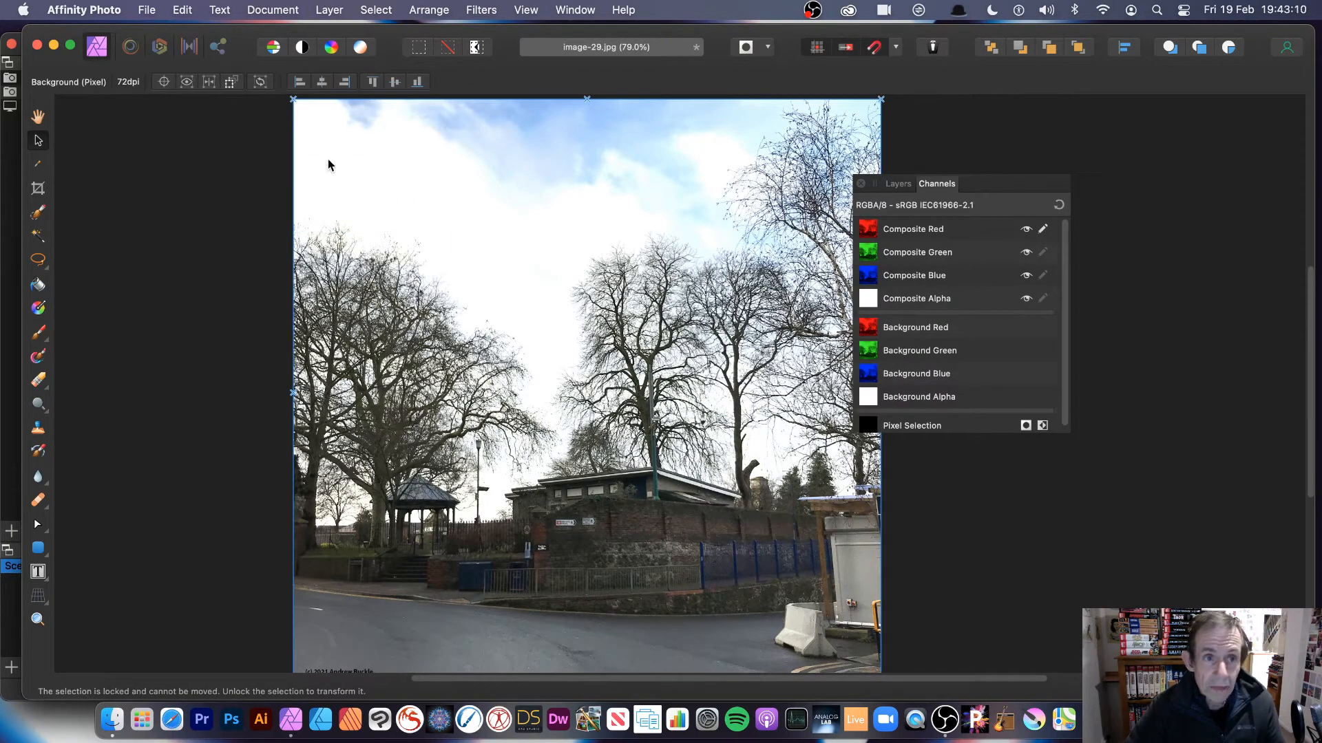
left_click(329, 10)
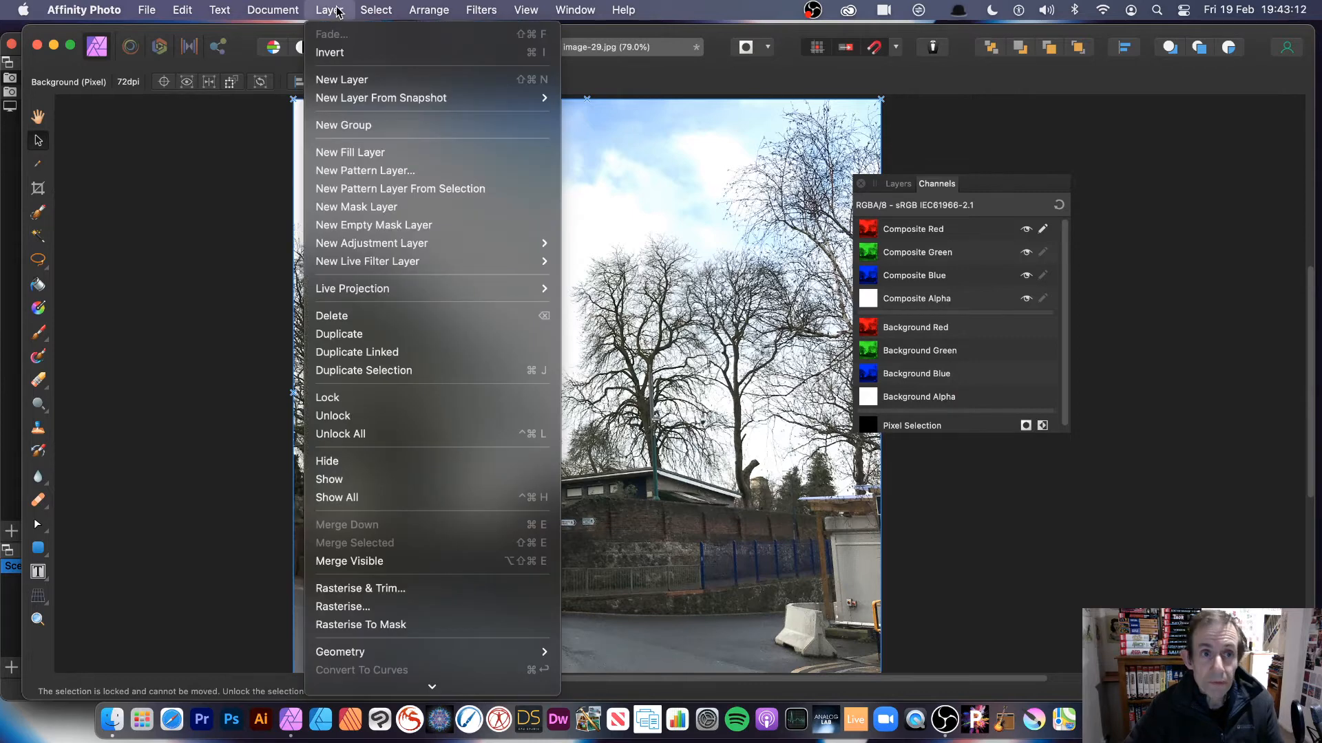
left_click(366, 334)
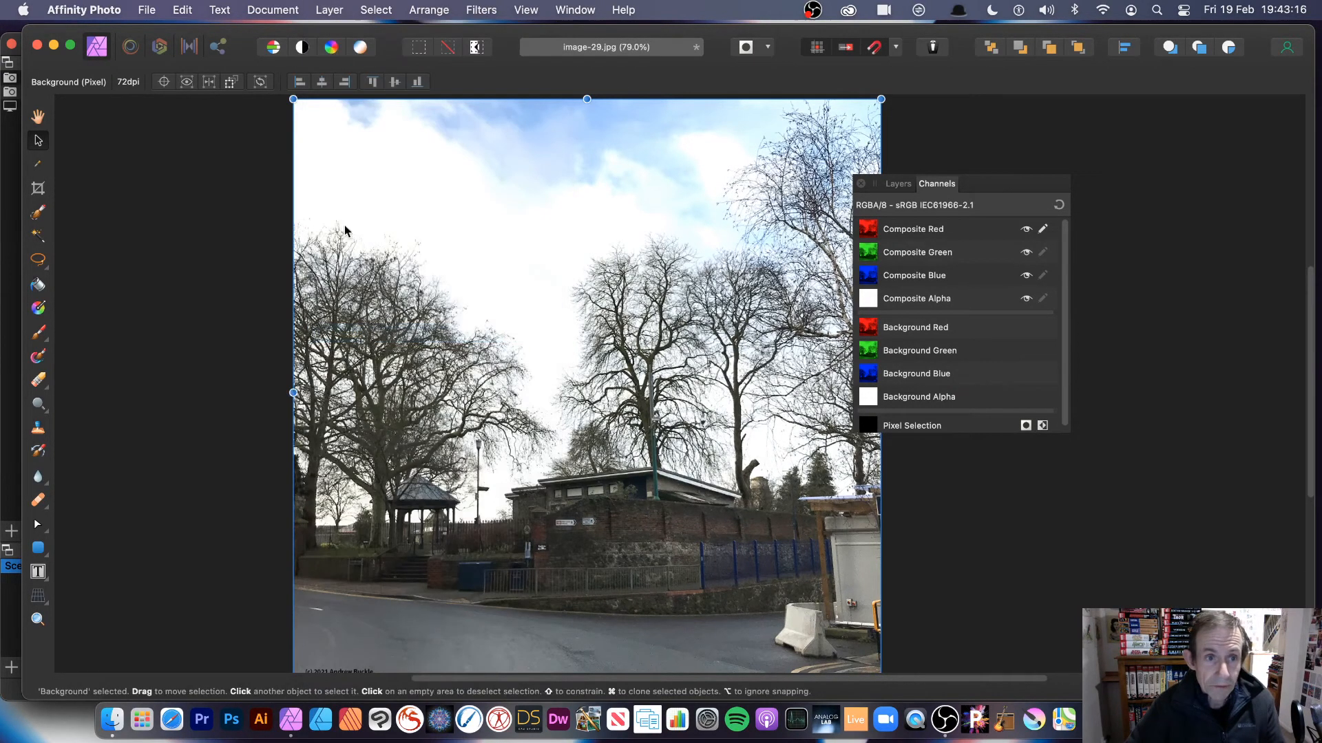
Step: Shrink the duplicate to about half size, move it over the photo's middle and rotate it anticlockwise into a diamond orientation
left_click_drag(294, 101, 609, 415)
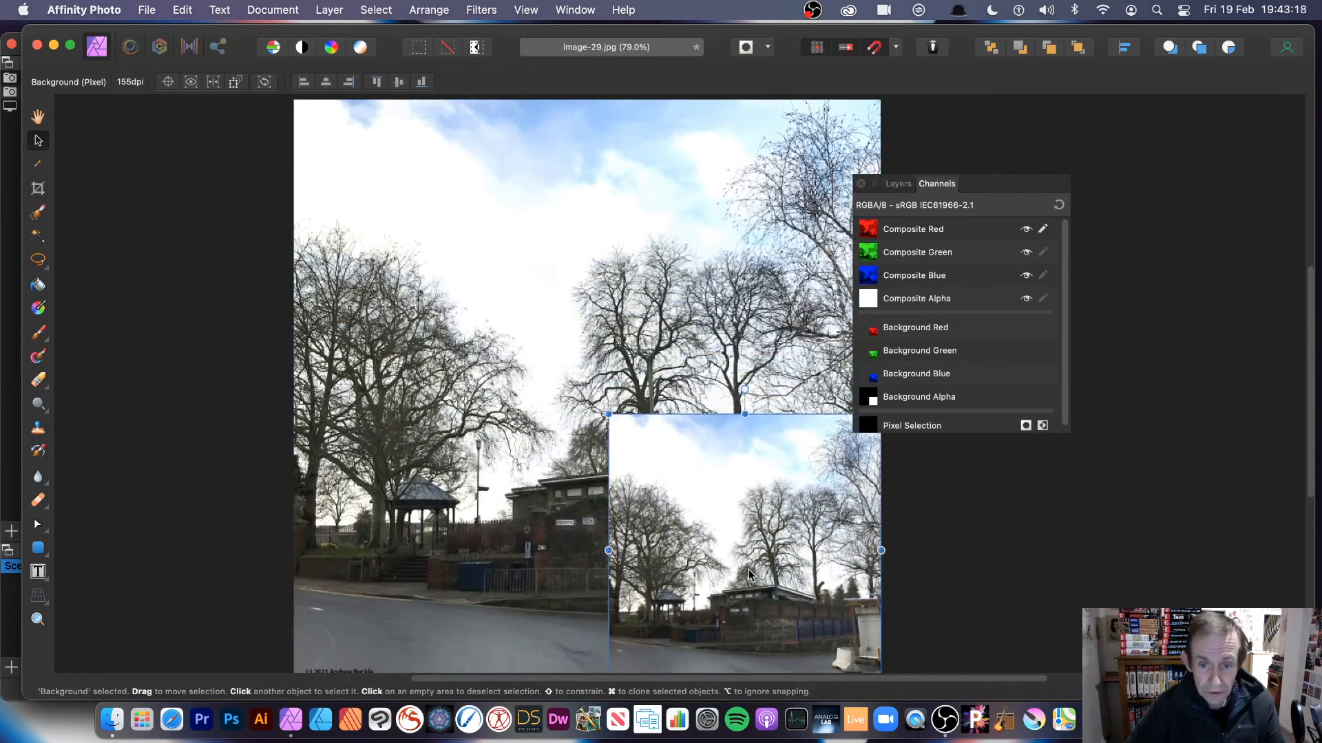
left_click_drag(723, 510, 510, 351)
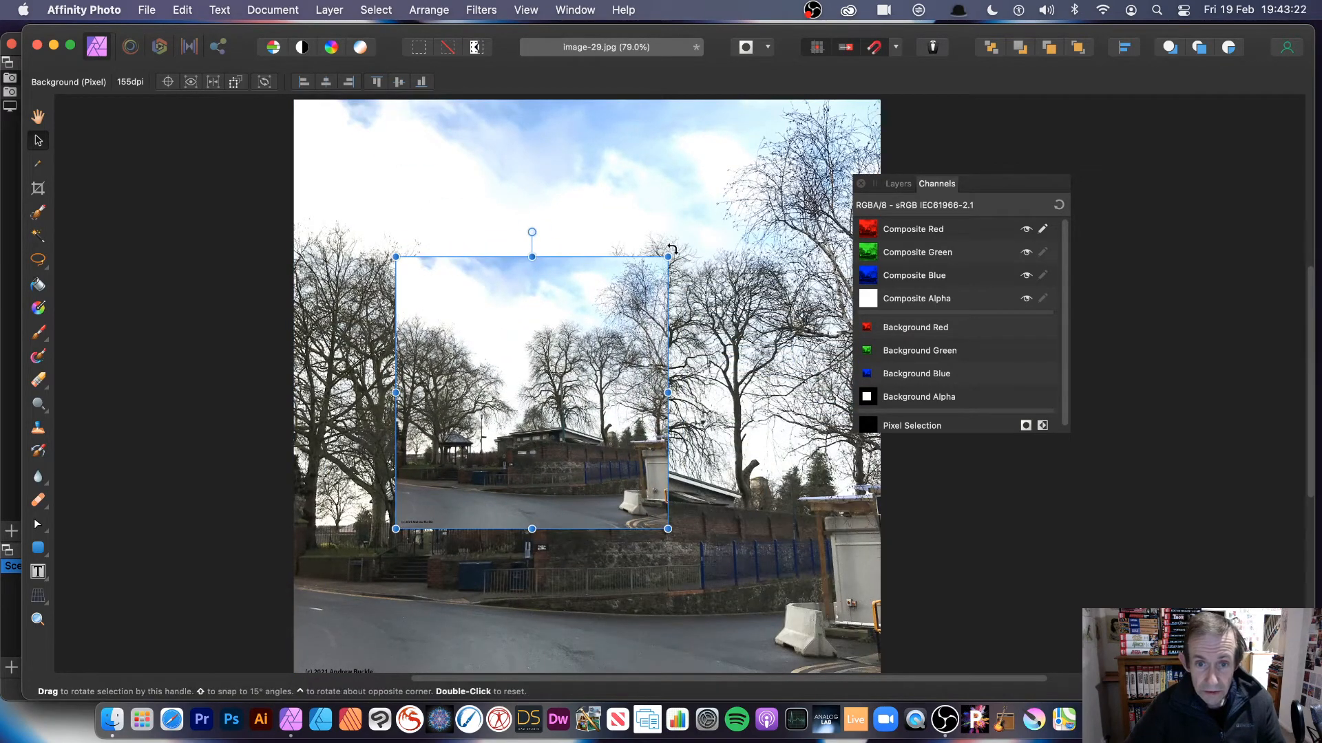
left_click_drag(672, 253, 561, 230)
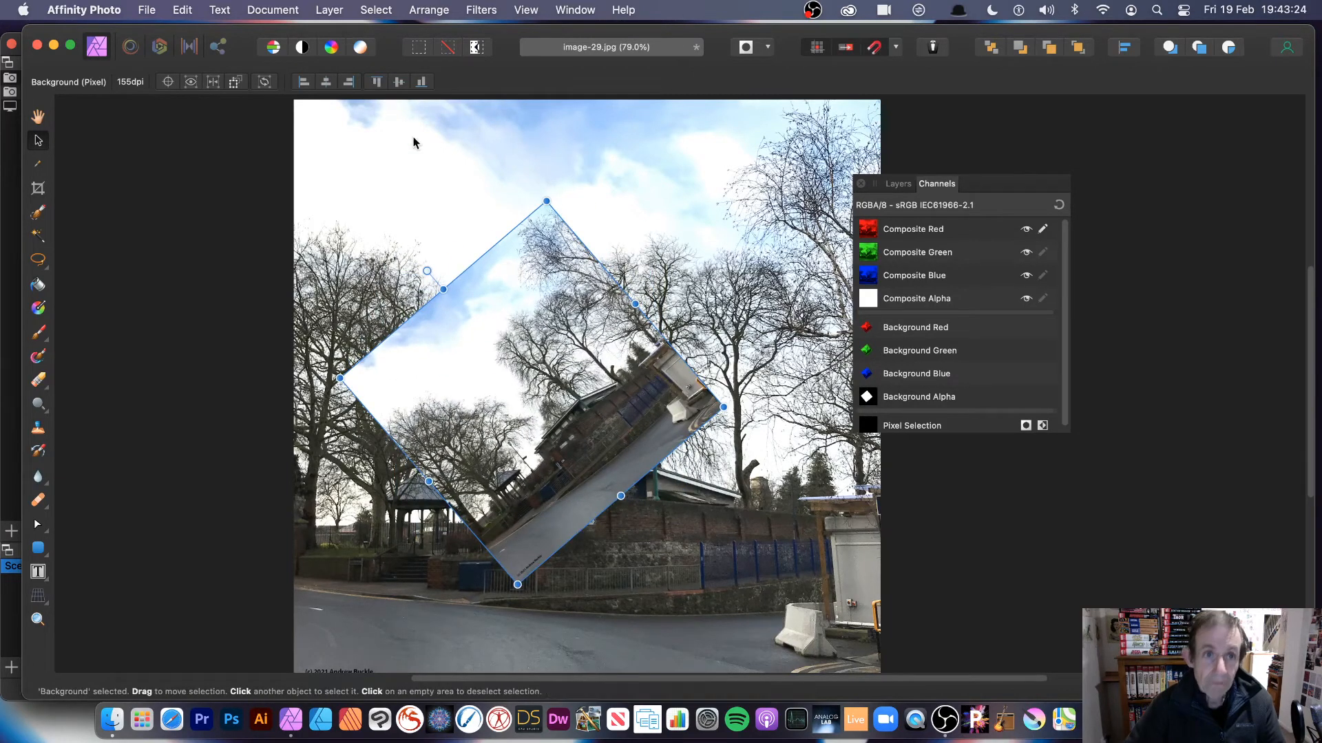
left_click(482, 10)
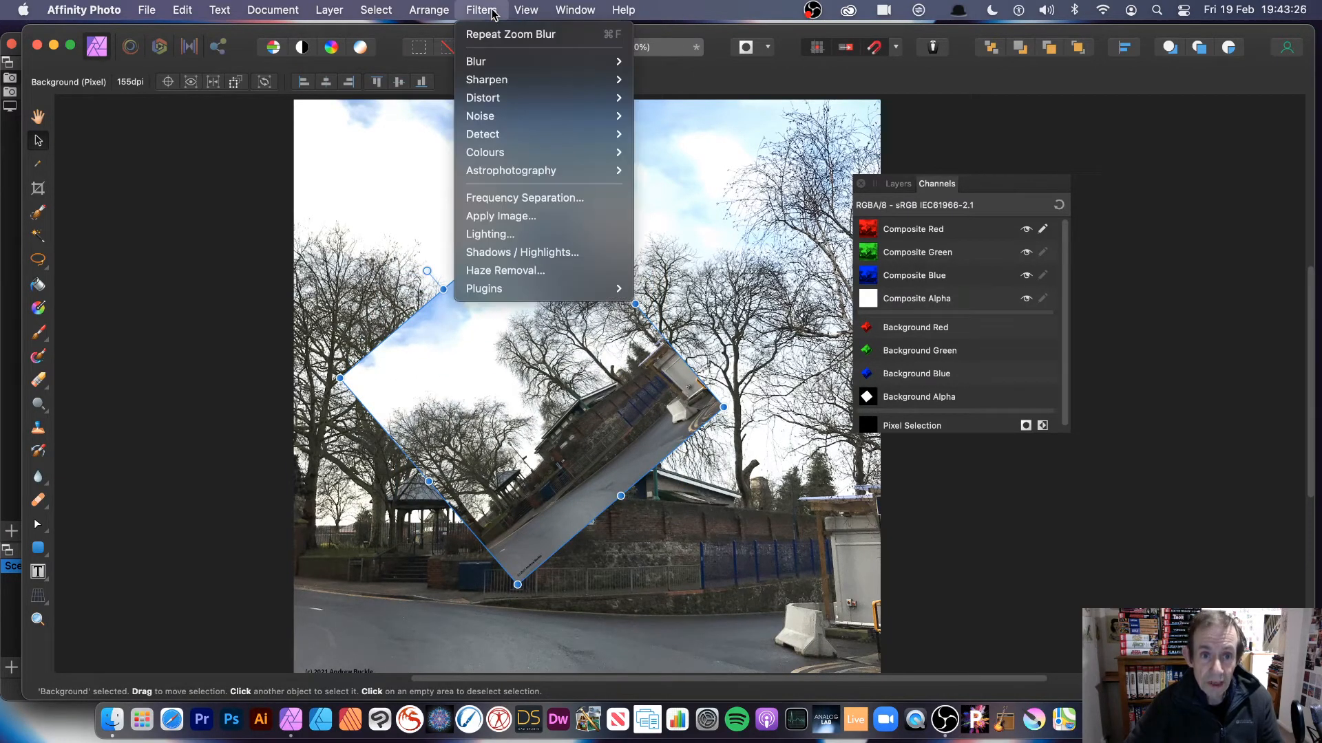
mouse_move(477, 61)
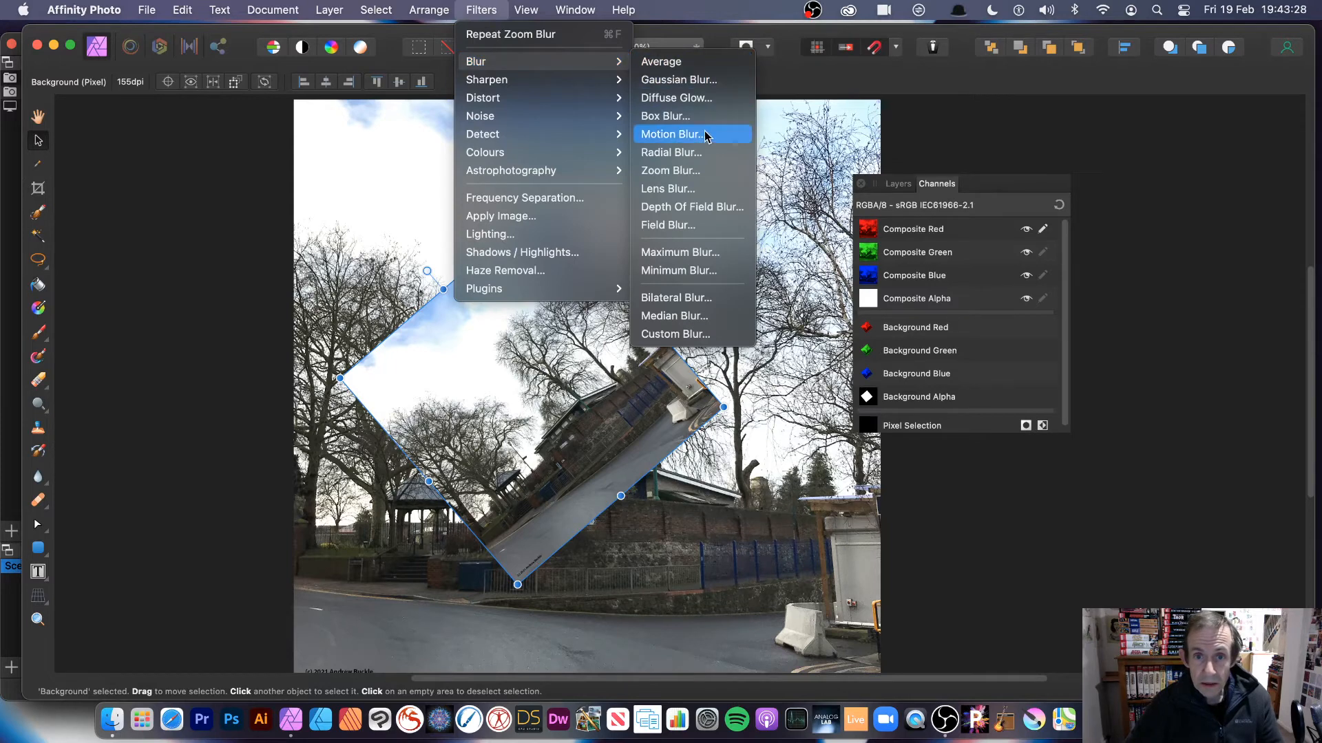
left_click(681, 170)
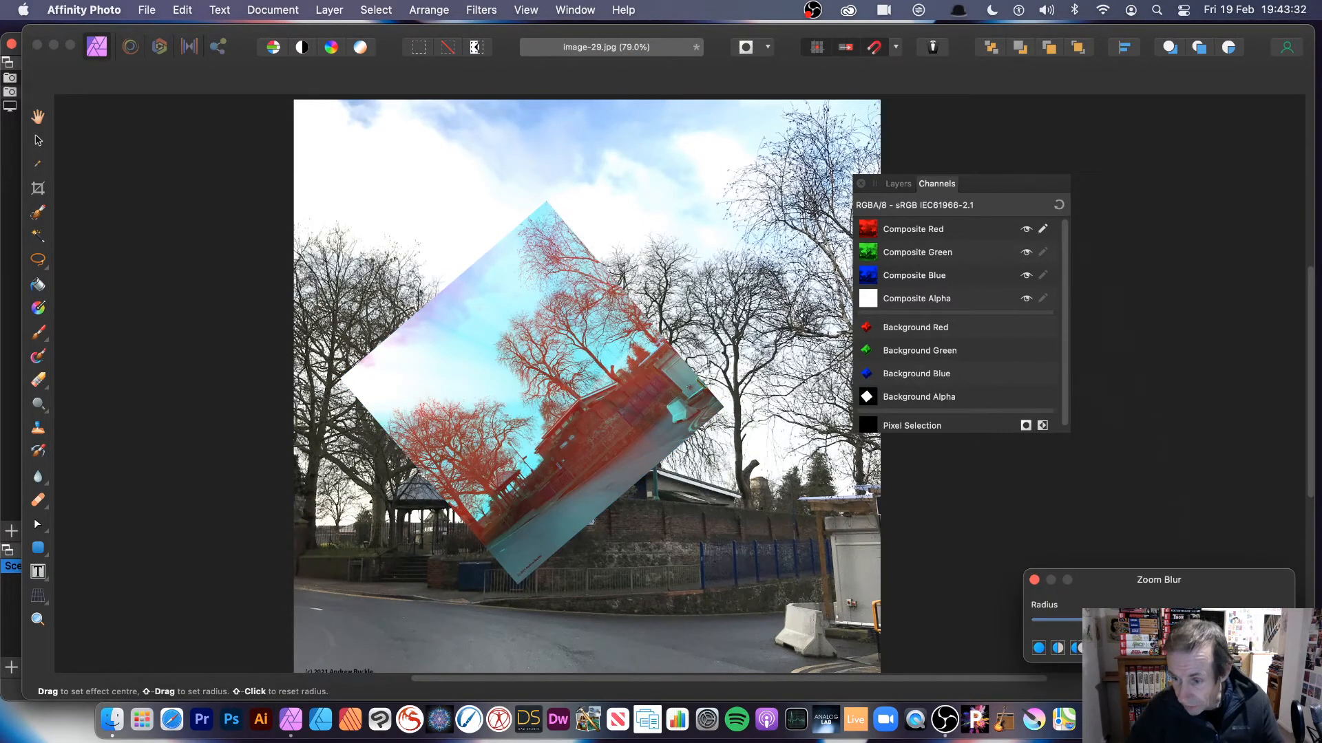
key("Escape")
Step: Enable editing of the Composite Green, Blue and Alpha channels and close the channel list
left_click(1042, 252)
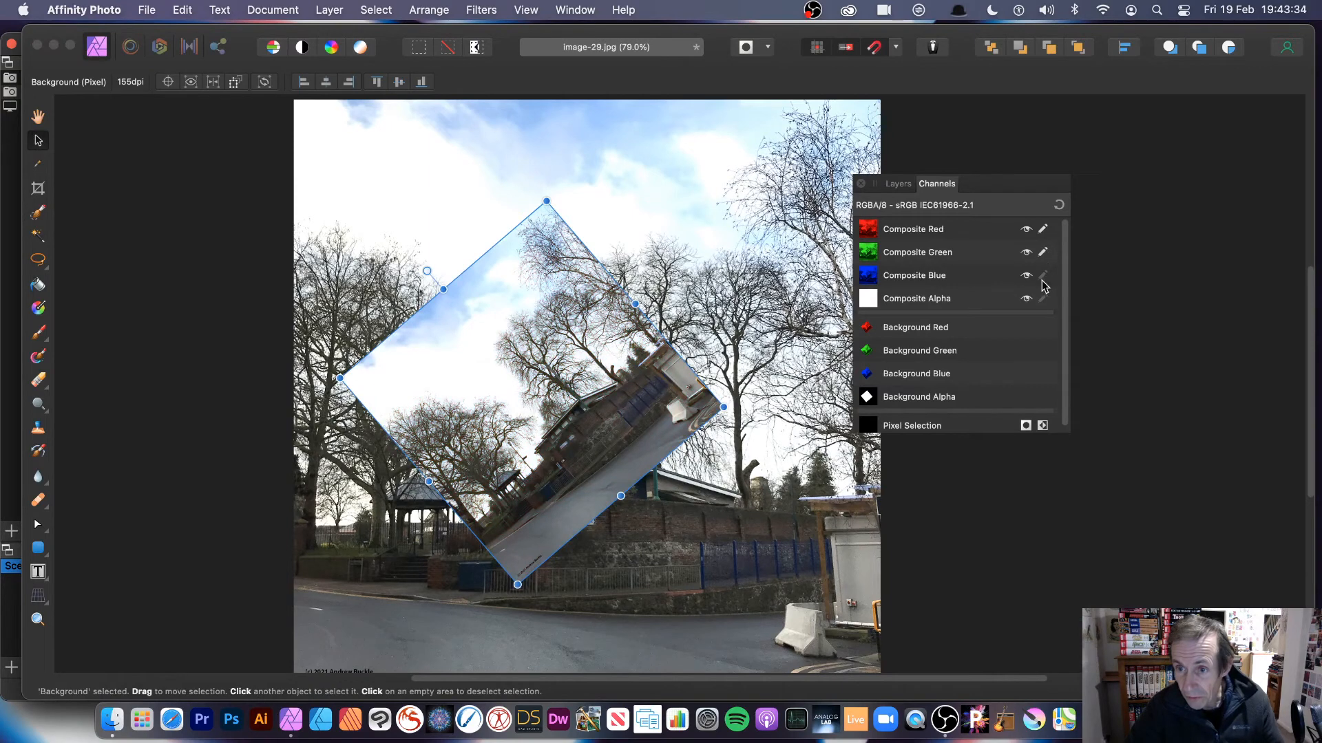
left_click(1043, 276)
left_click(1043, 299)
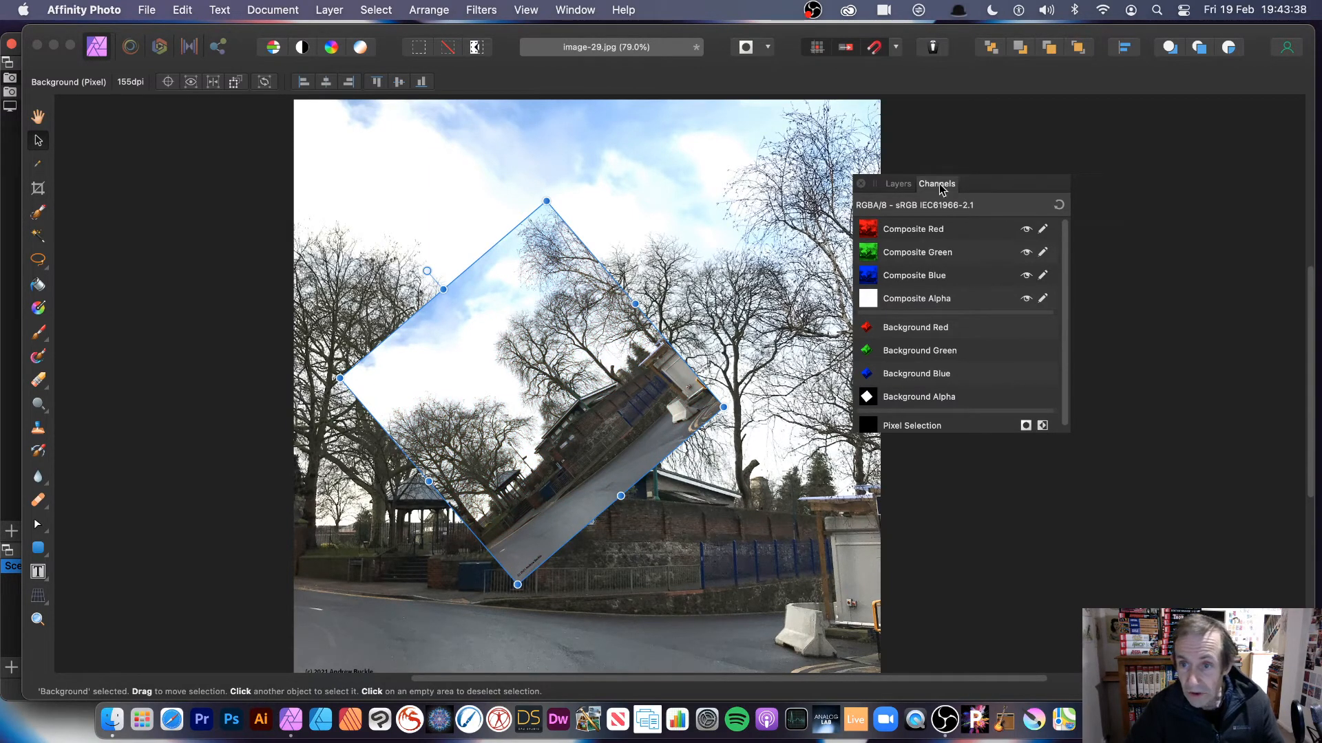
left_click_drag(941, 189, 1126, 142)
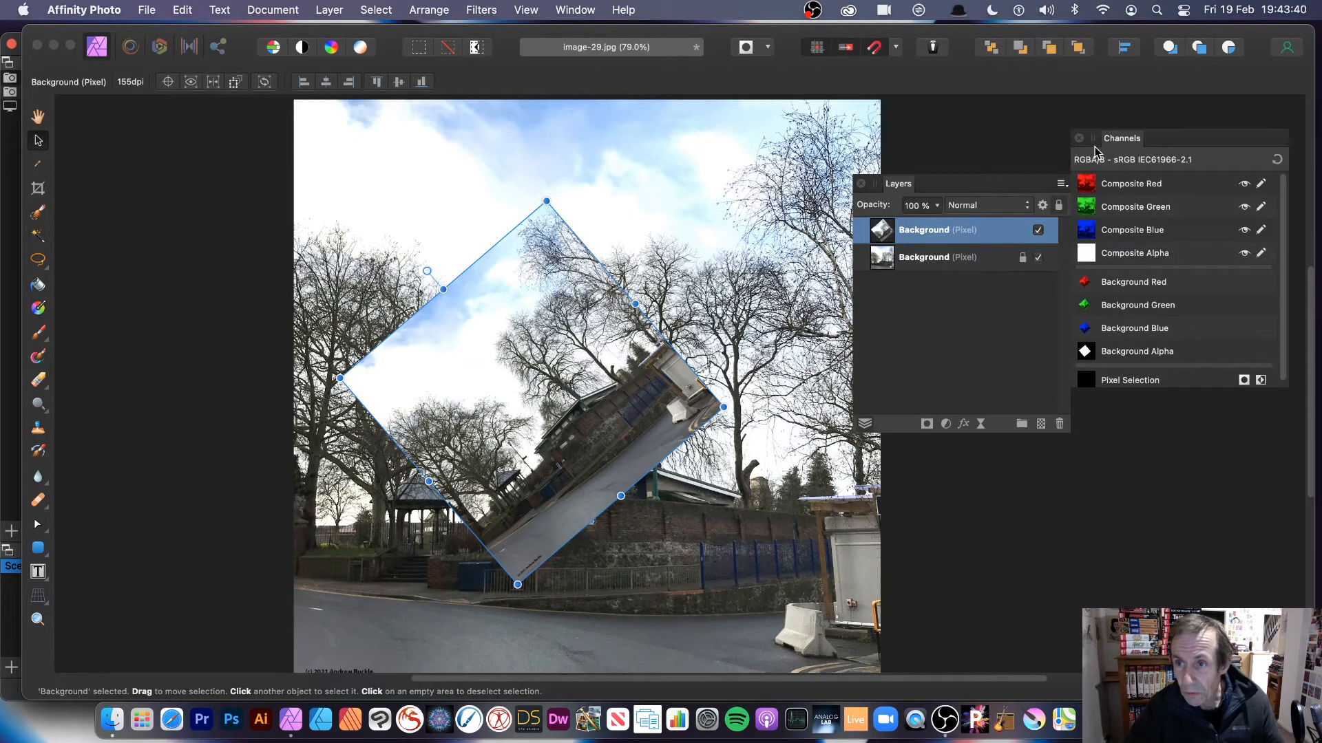
left_click(1079, 140)
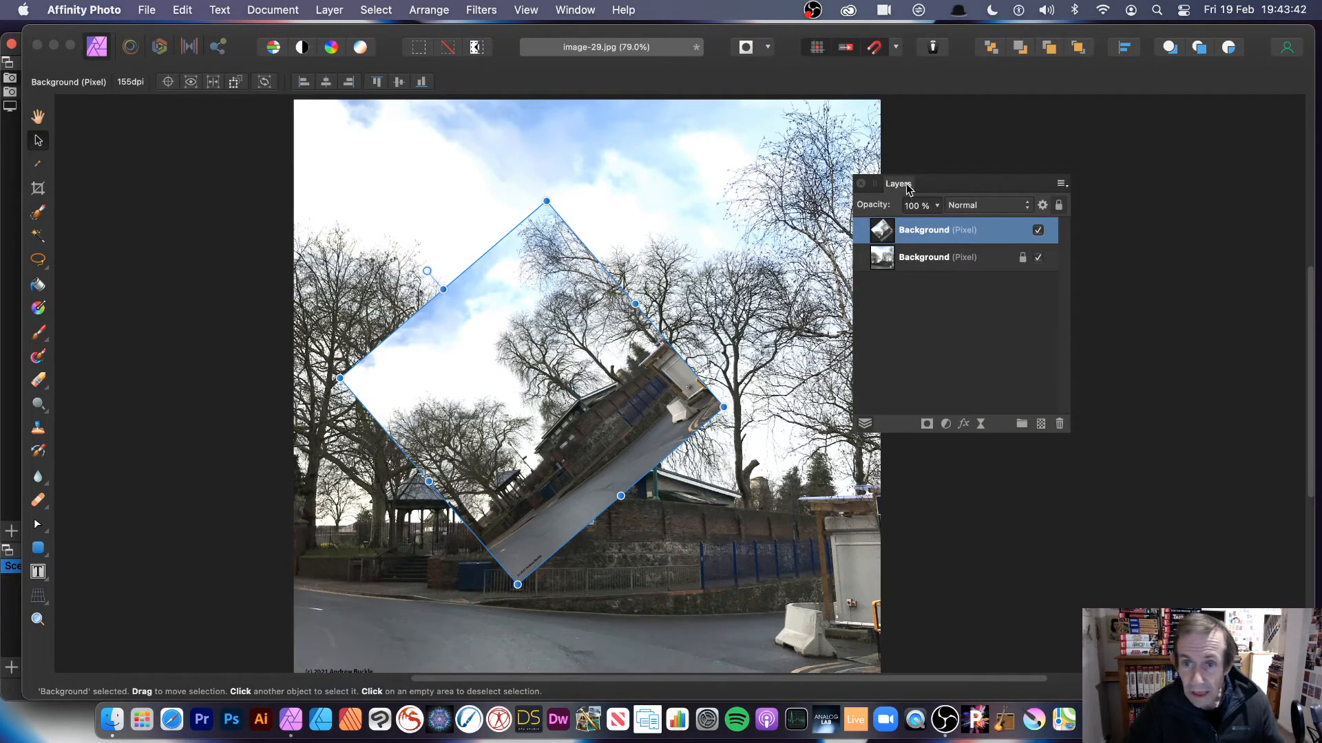
Step: Run Zoom Blur on the rotated duplicate and tune its radius until the copy spreads into streaks from its centre
left_click(478, 11)
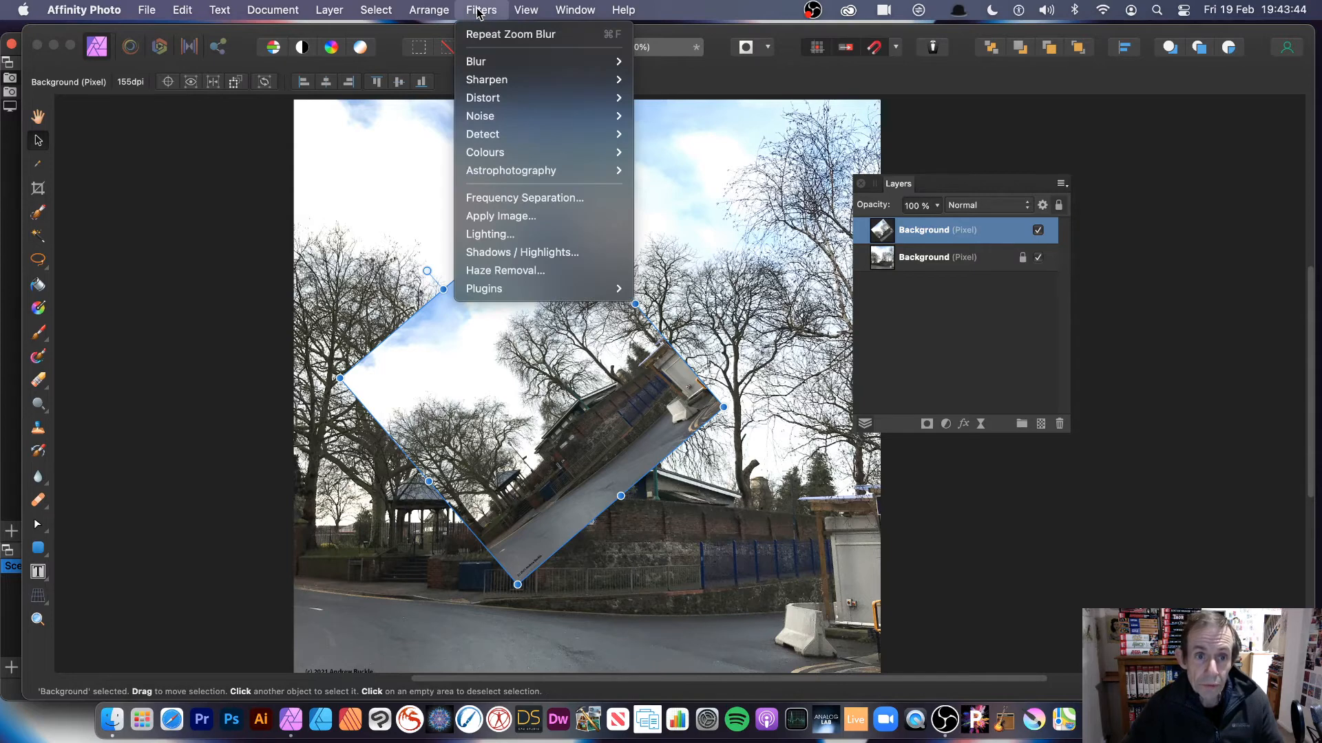
mouse_move(489, 61)
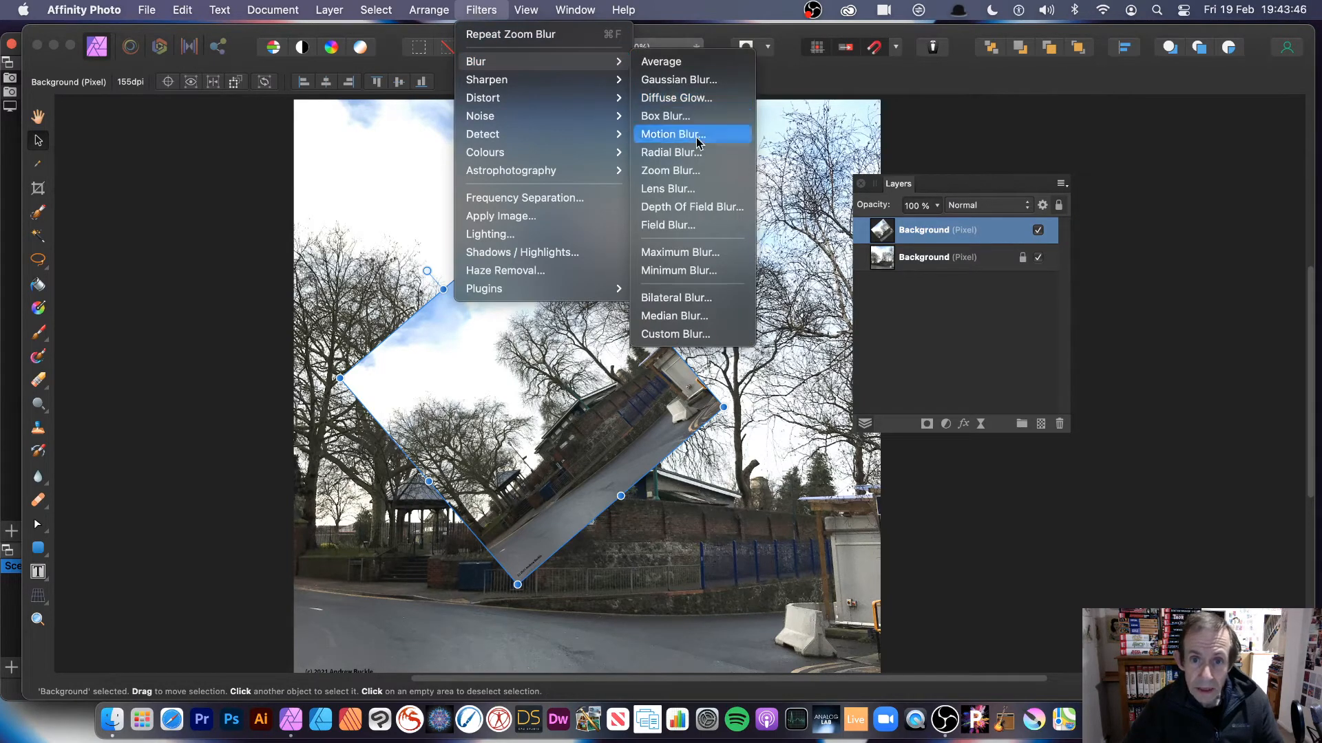
left_click(695, 177)
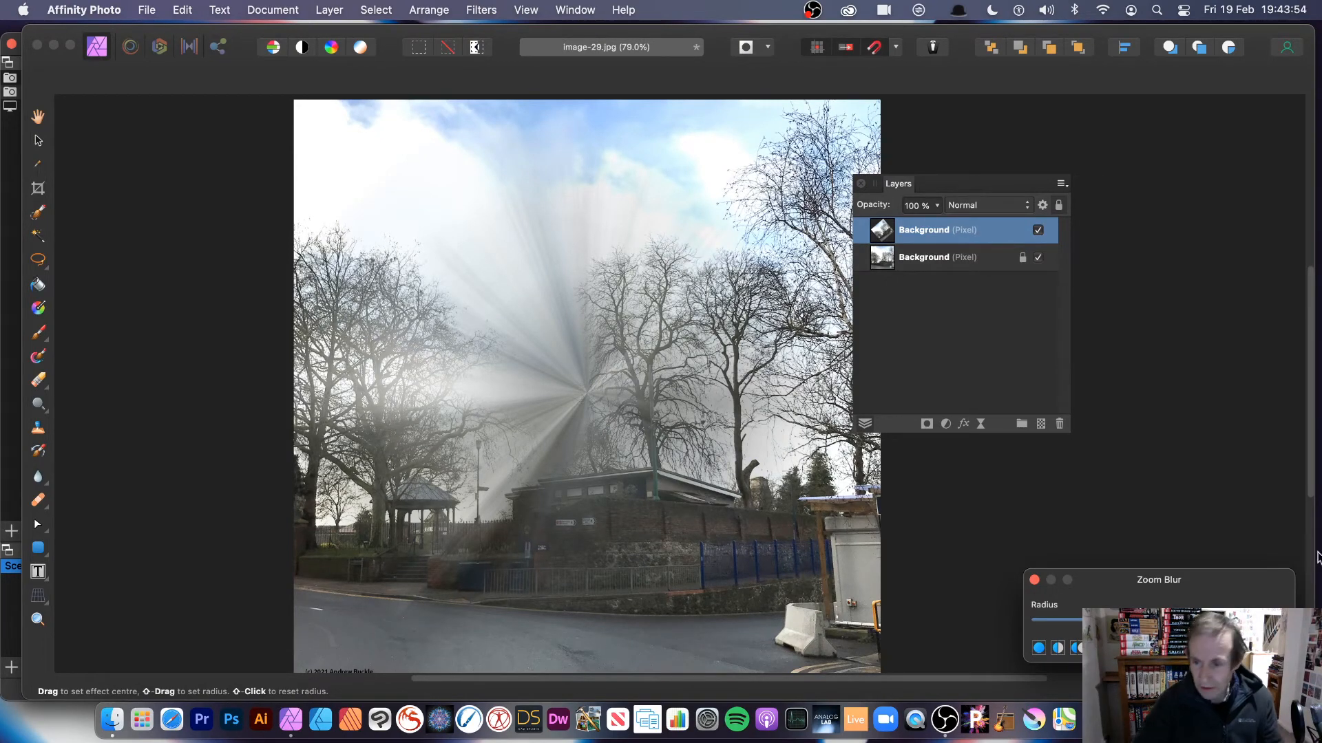
left_click_drag(1232, 620, 1175, 621)
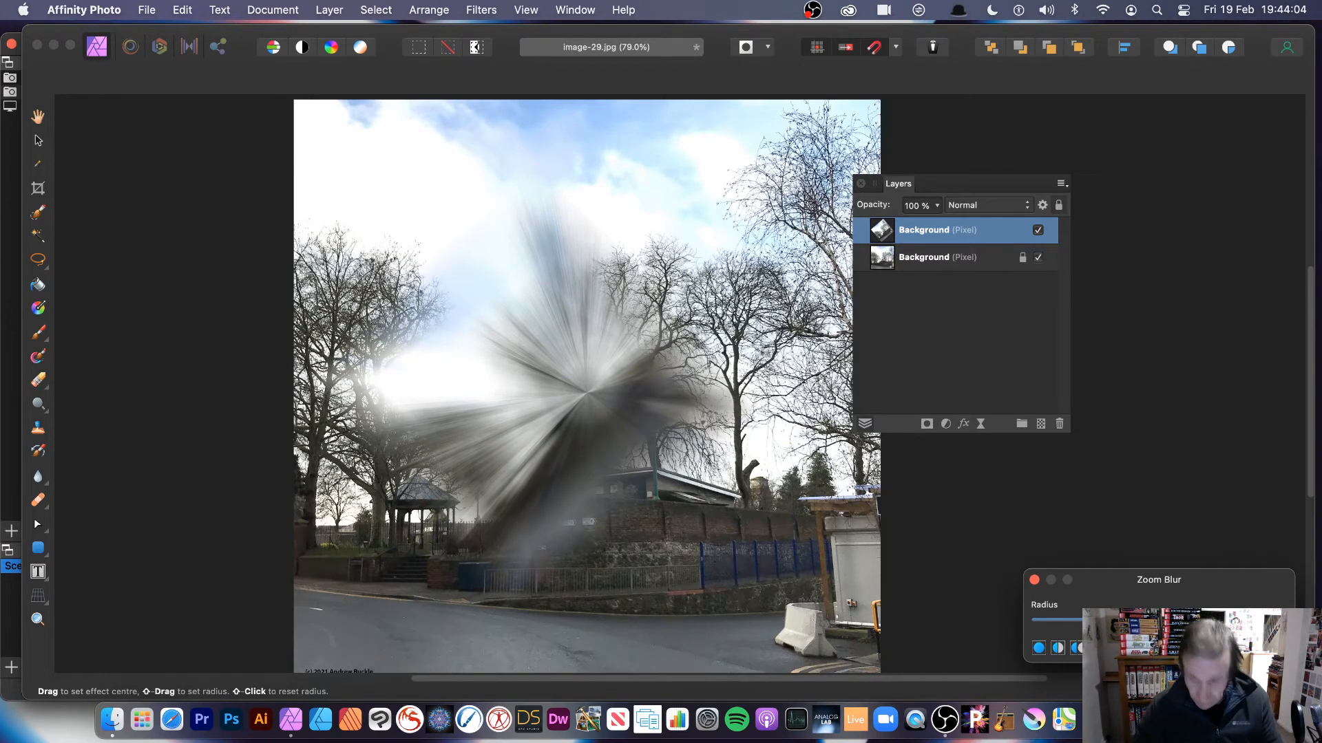
left_click_drag(1176, 620, 1194, 620)
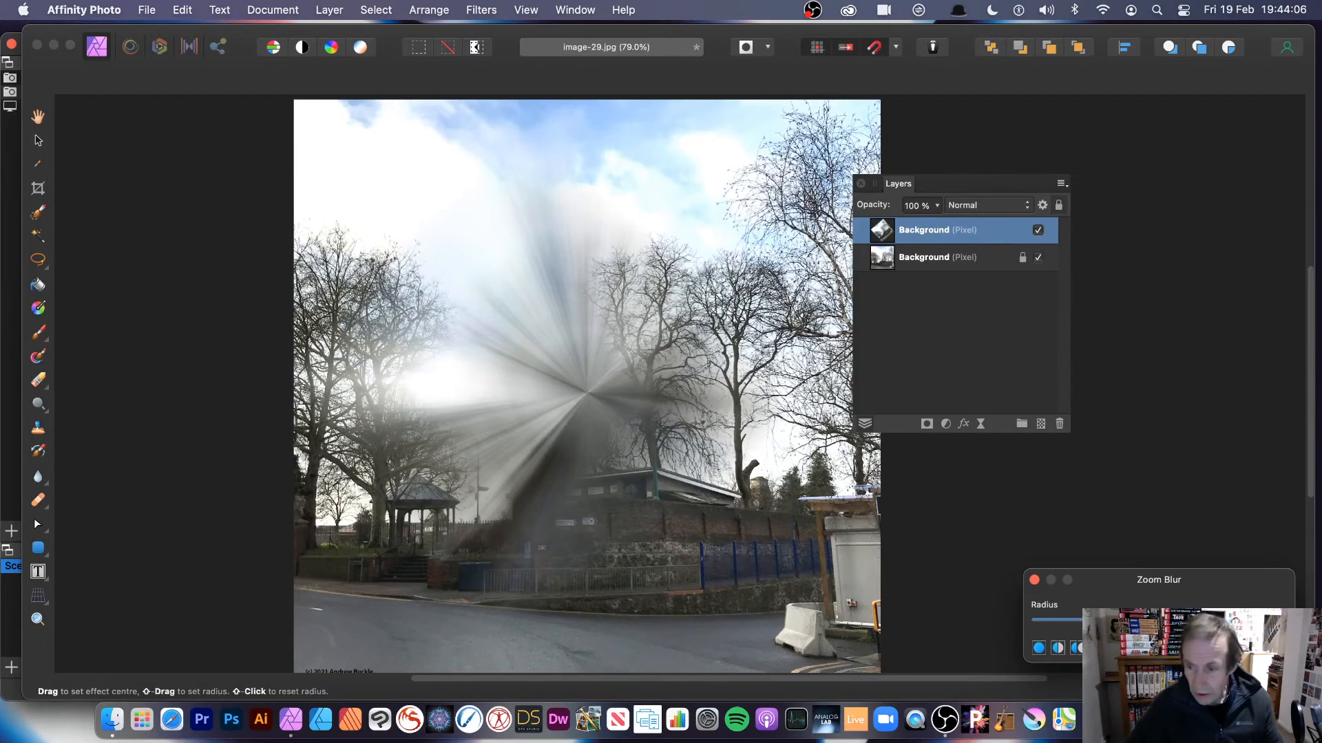
Step: Select the blurred duplicate with the Move Tool and reposition it slightly higher over the trees
left_click(38, 140)
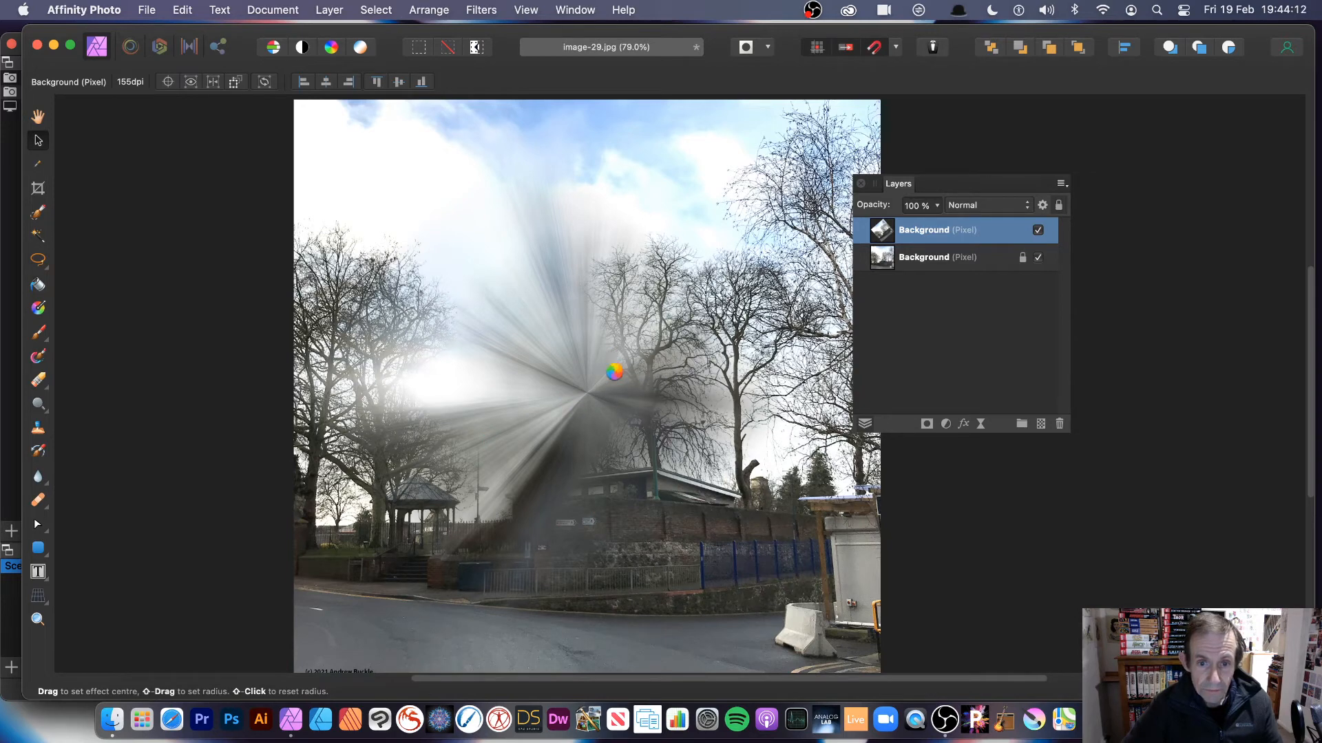
left_click(544, 387)
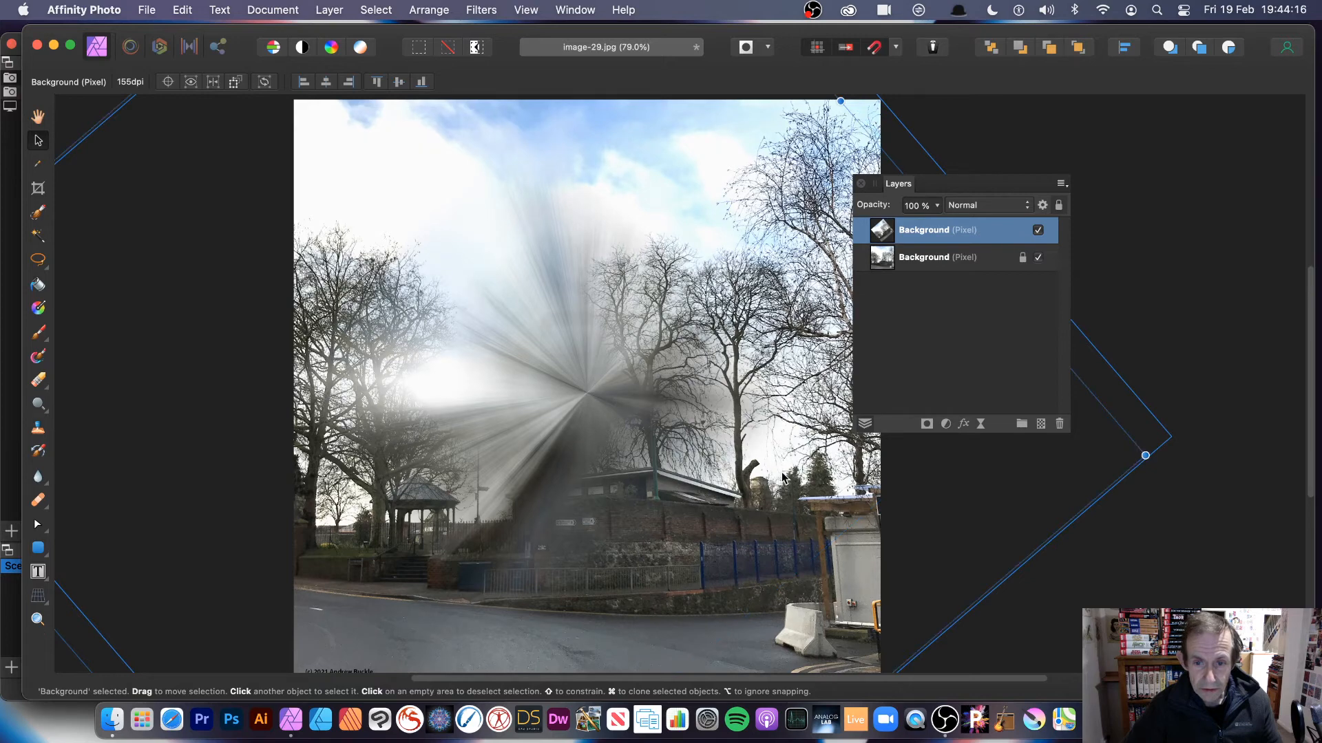
key("super+f")
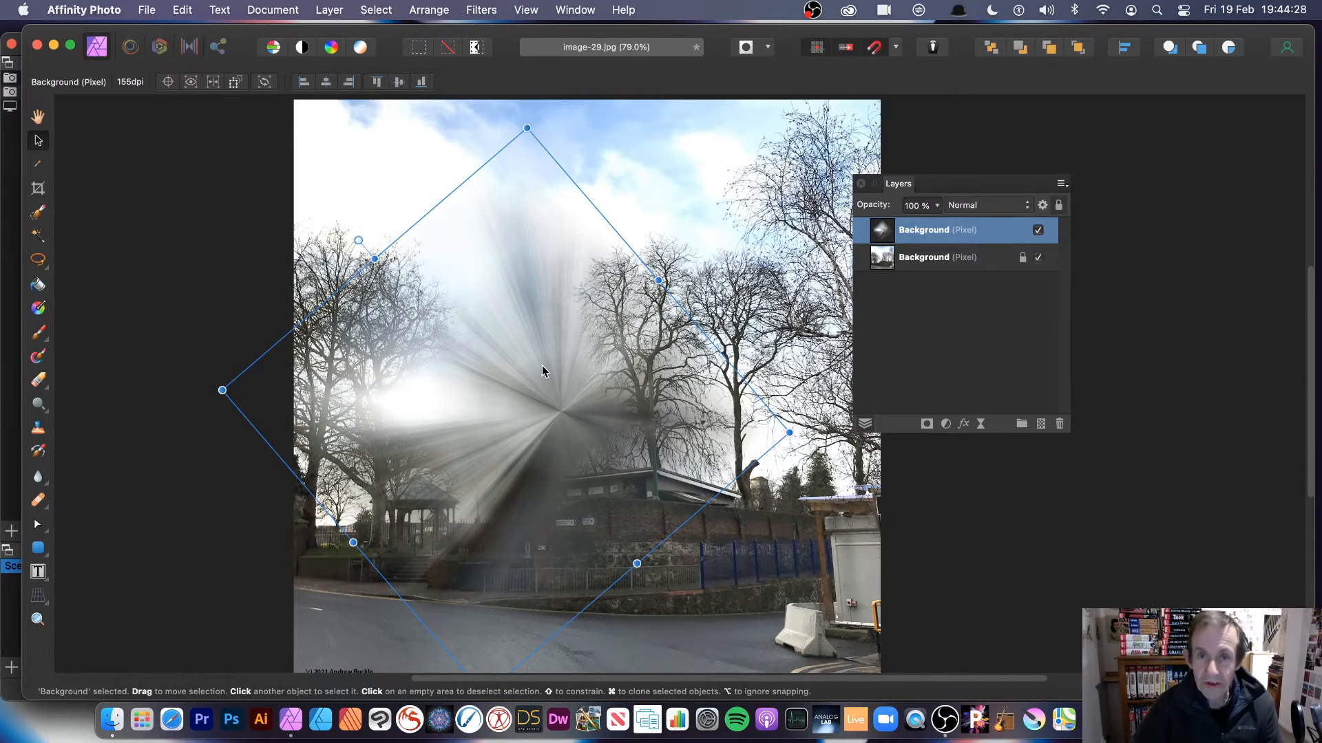
left_click_drag(548, 411, 572, 357)
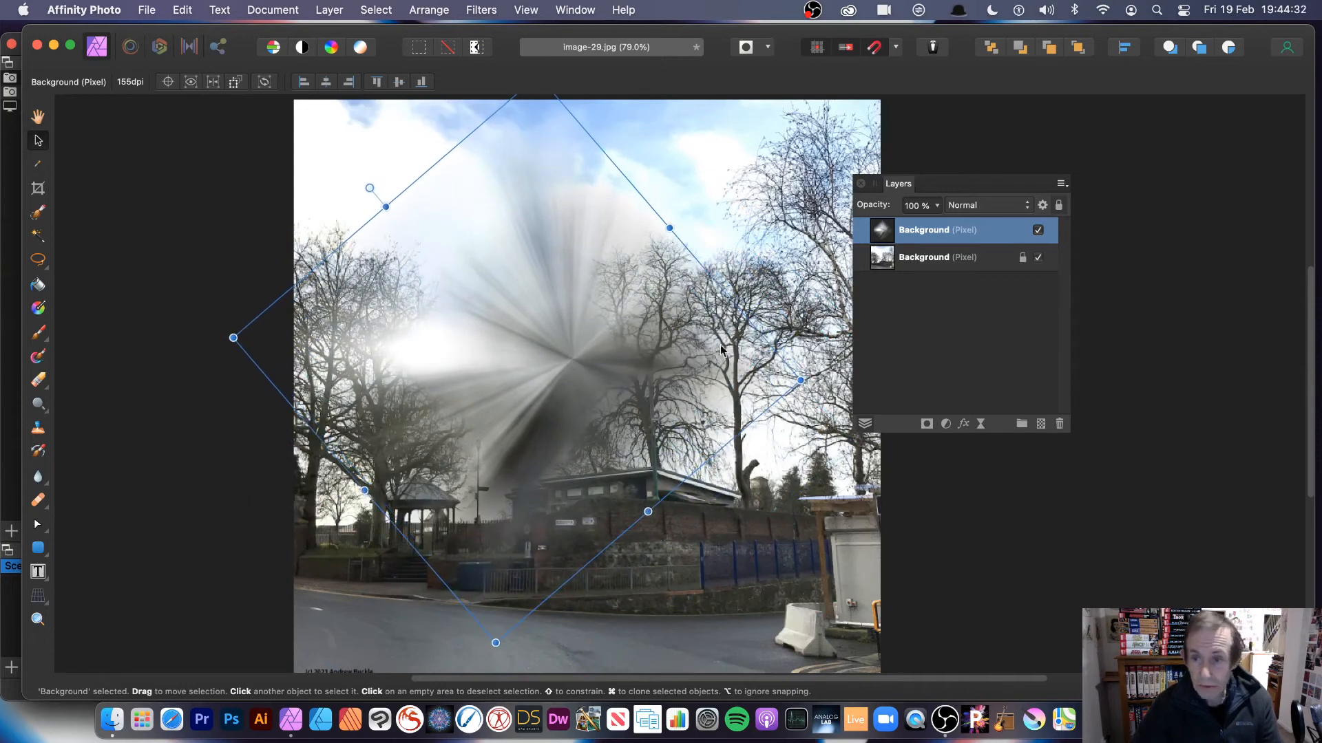
Step: Set the blurred duplicate's blend mode to Divide, and delete that layer
left_click(967, 206)
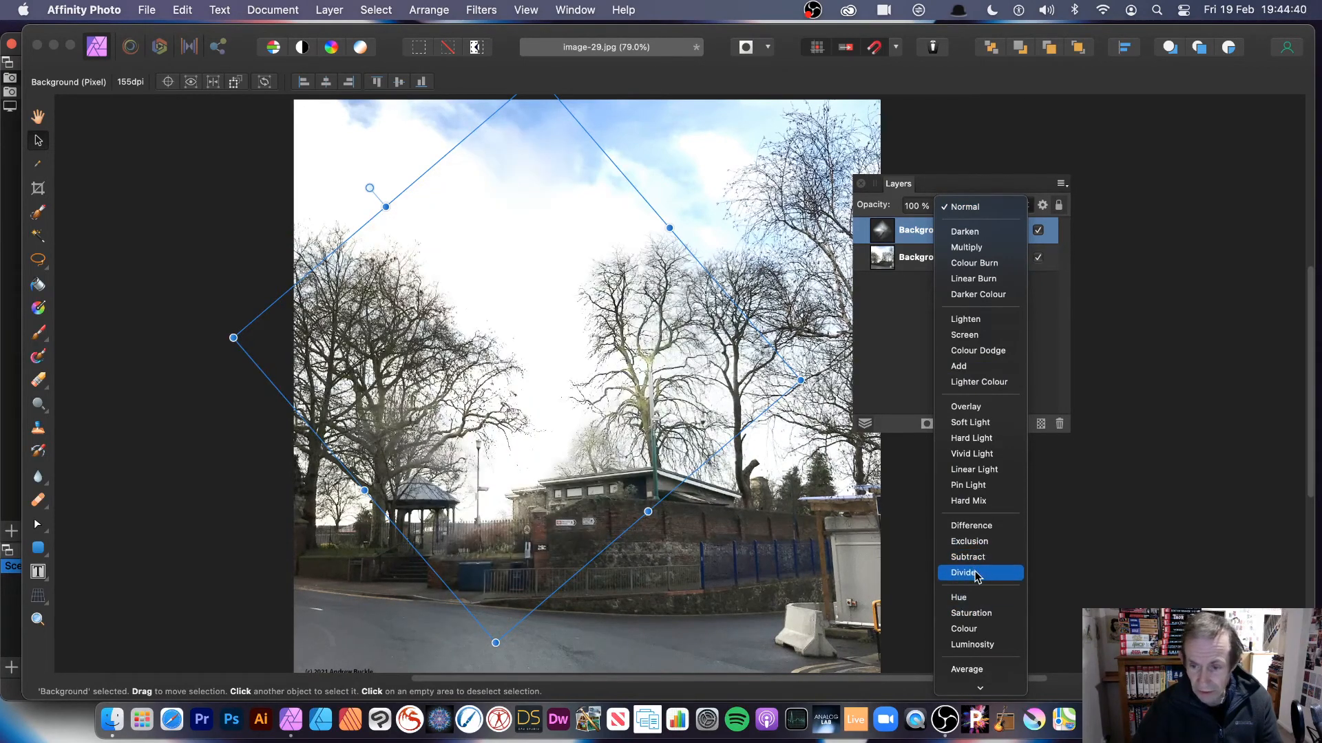
left_click(977, 574)
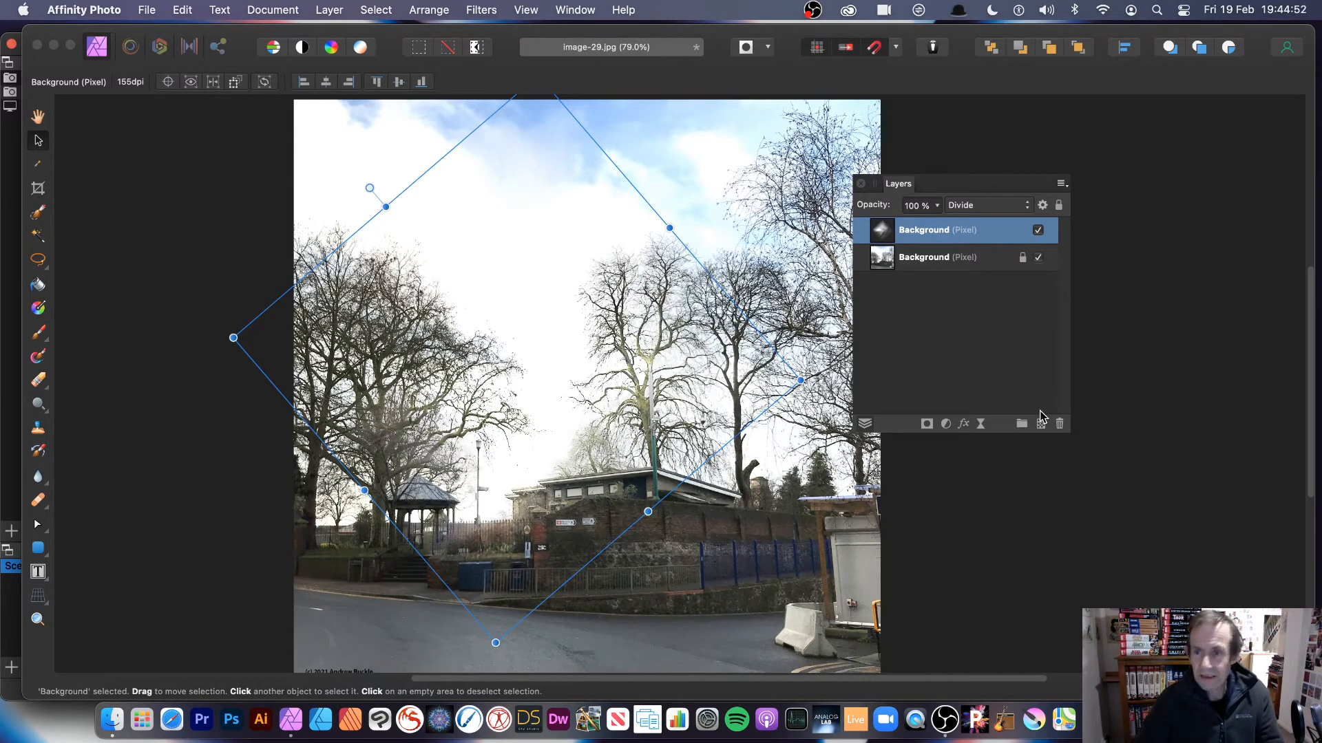
left_click(1060, 424)
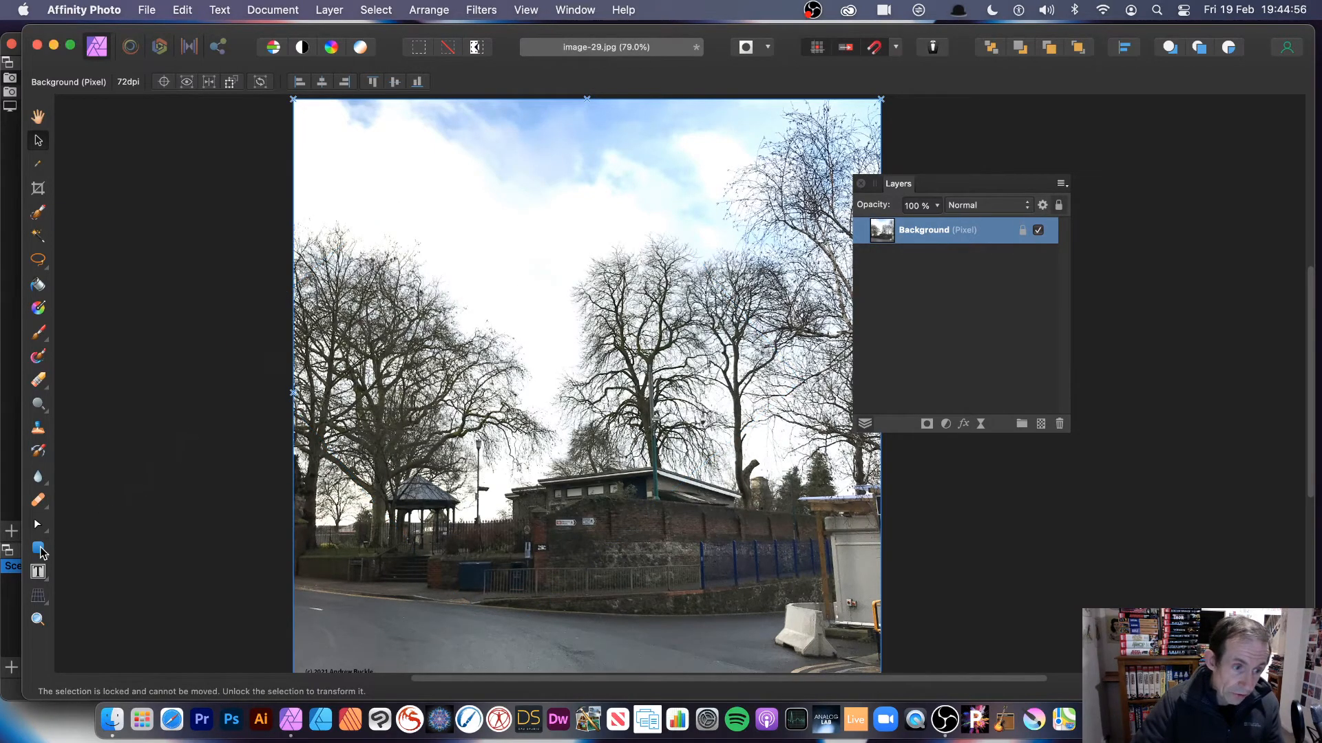
Step: Draw a tall red diamond over the middle of the photo, from the sky down to the brick wall, with the Diamond Tool
left_click(39, 549)
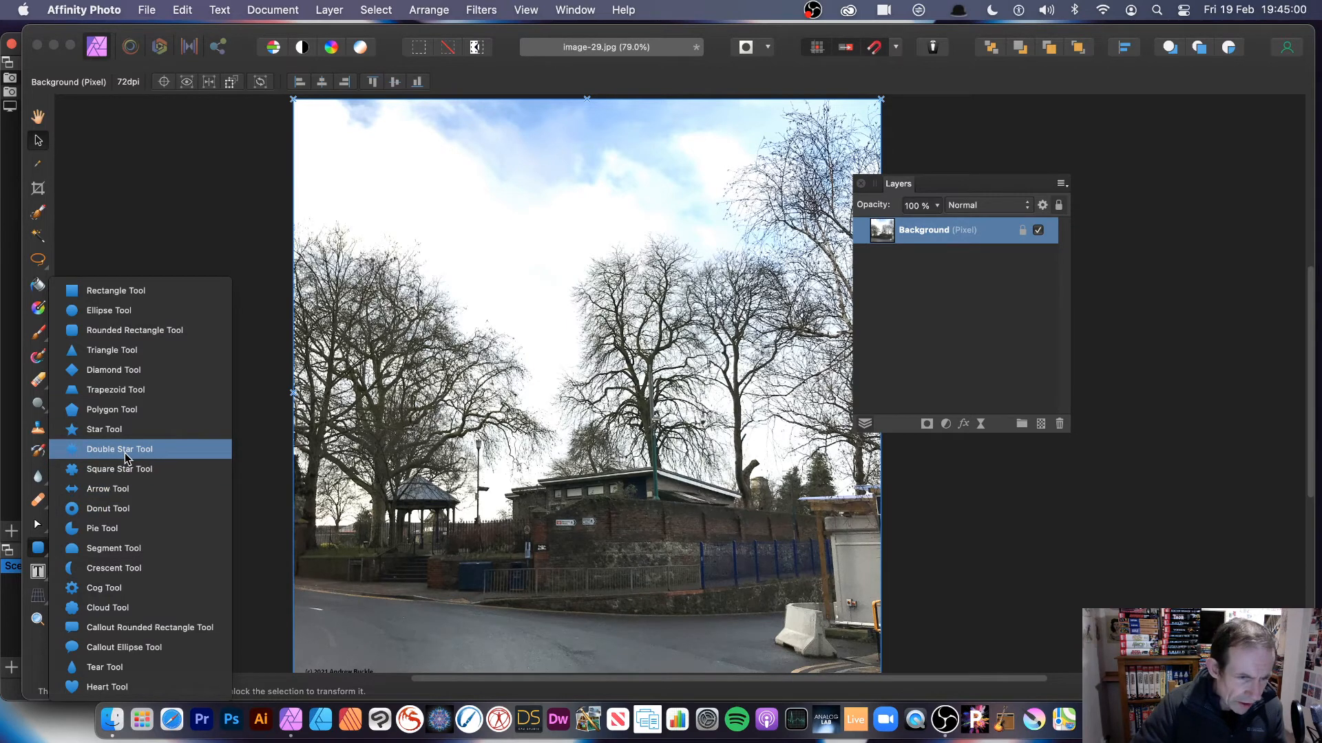
left_click(121, 369)
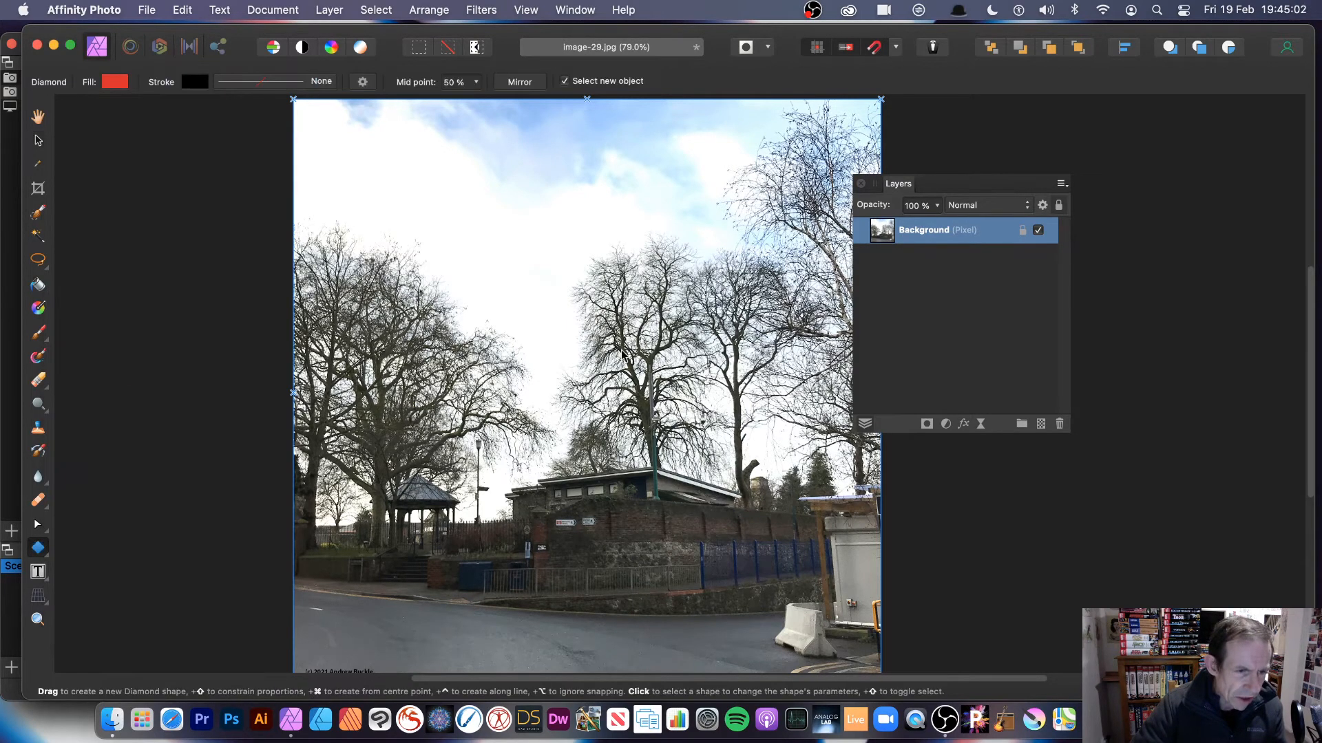
left_click_drag(548, 187, 736, 584)
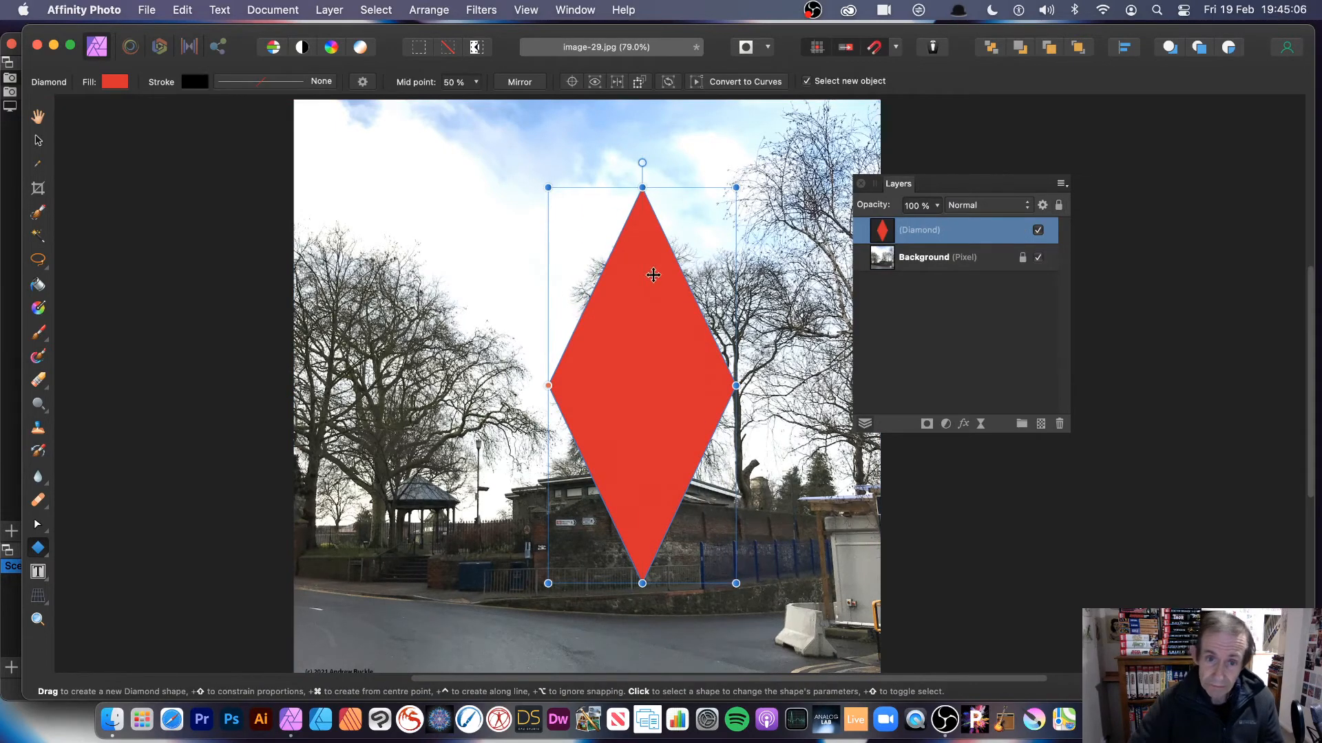
Step: Apply a 200 px Zoom Blur to the red diamond, centred in the sky above its upper right, and activate the Move Tool
left_click(484, 11)
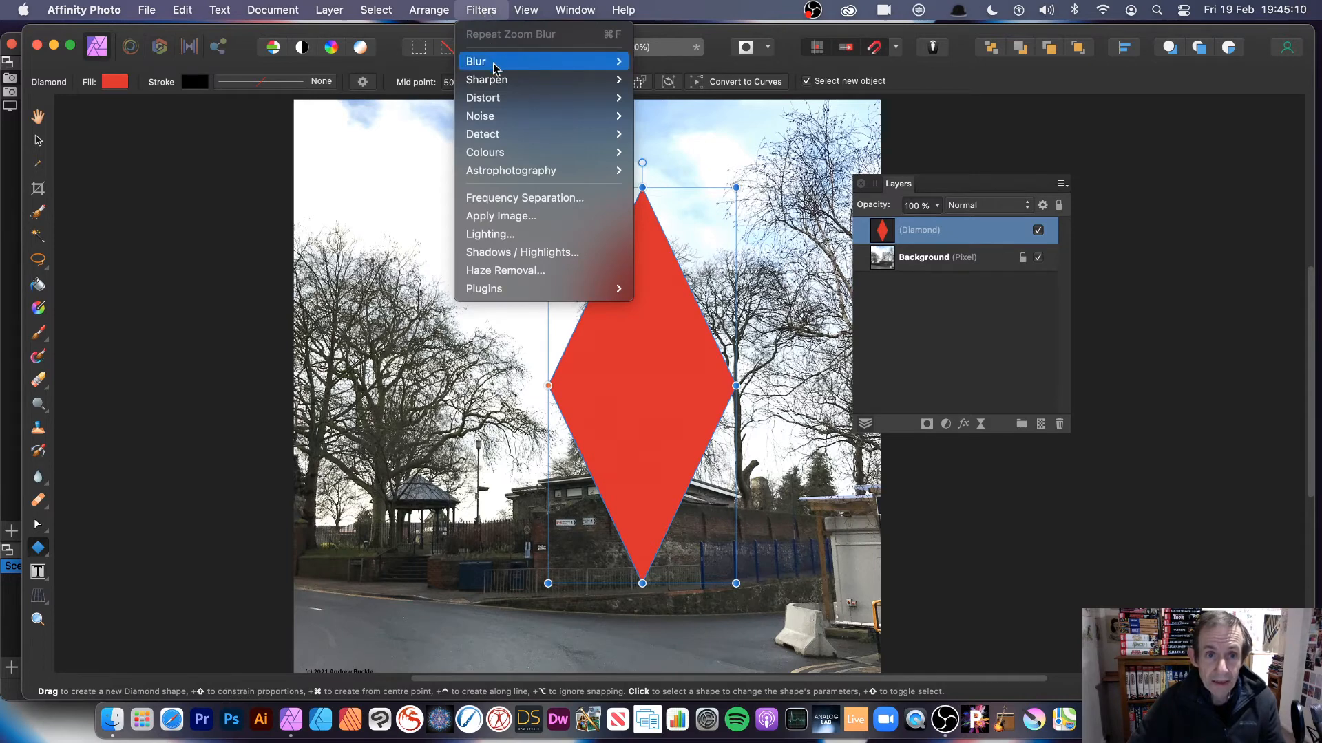
mouse_move(493, 62)
left_click(688, 171)
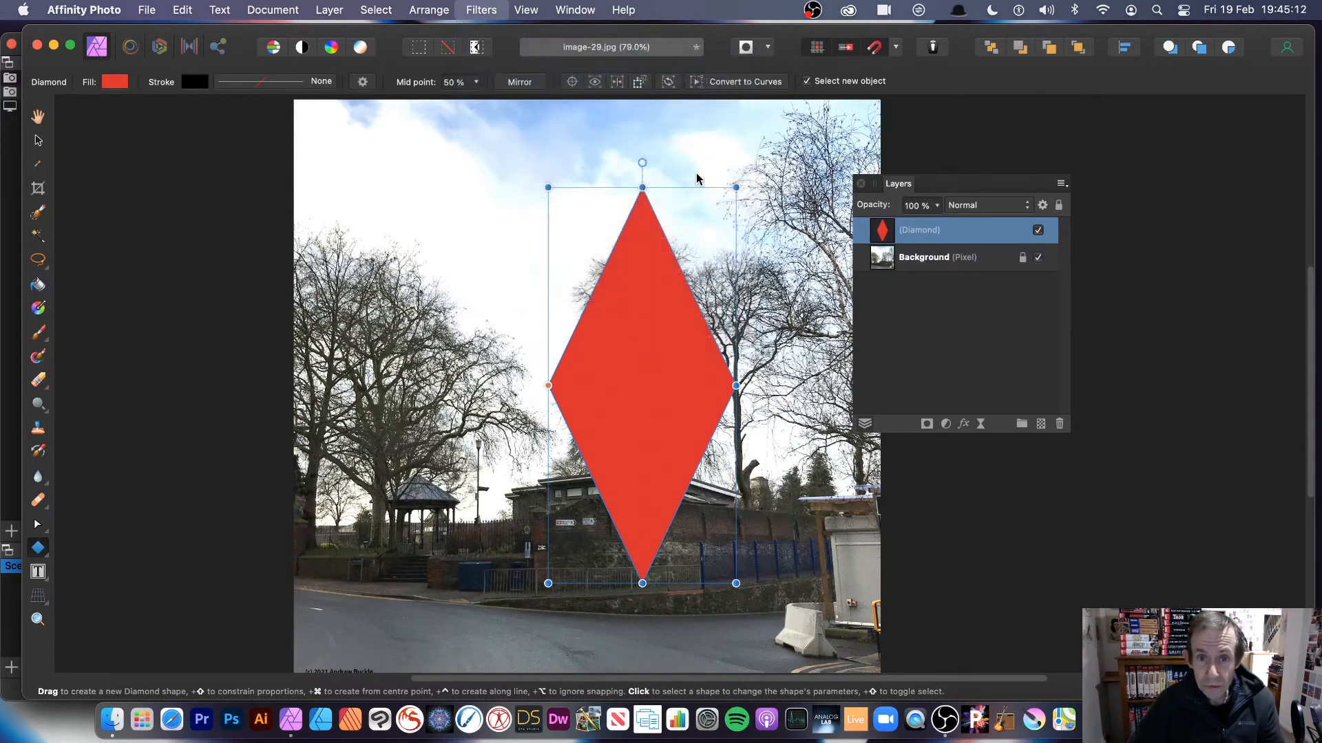
left_click_drag(1144, 583, 446, 246)
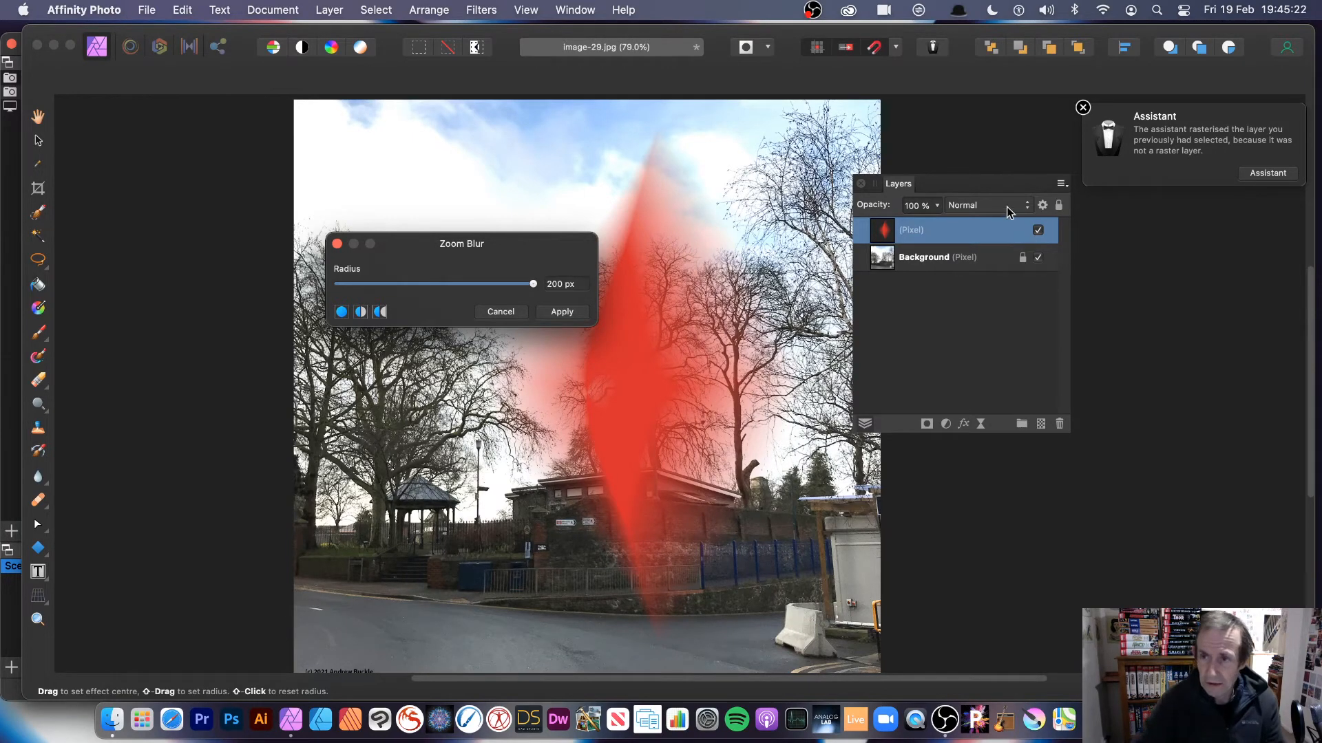
left_click(1083, 108)
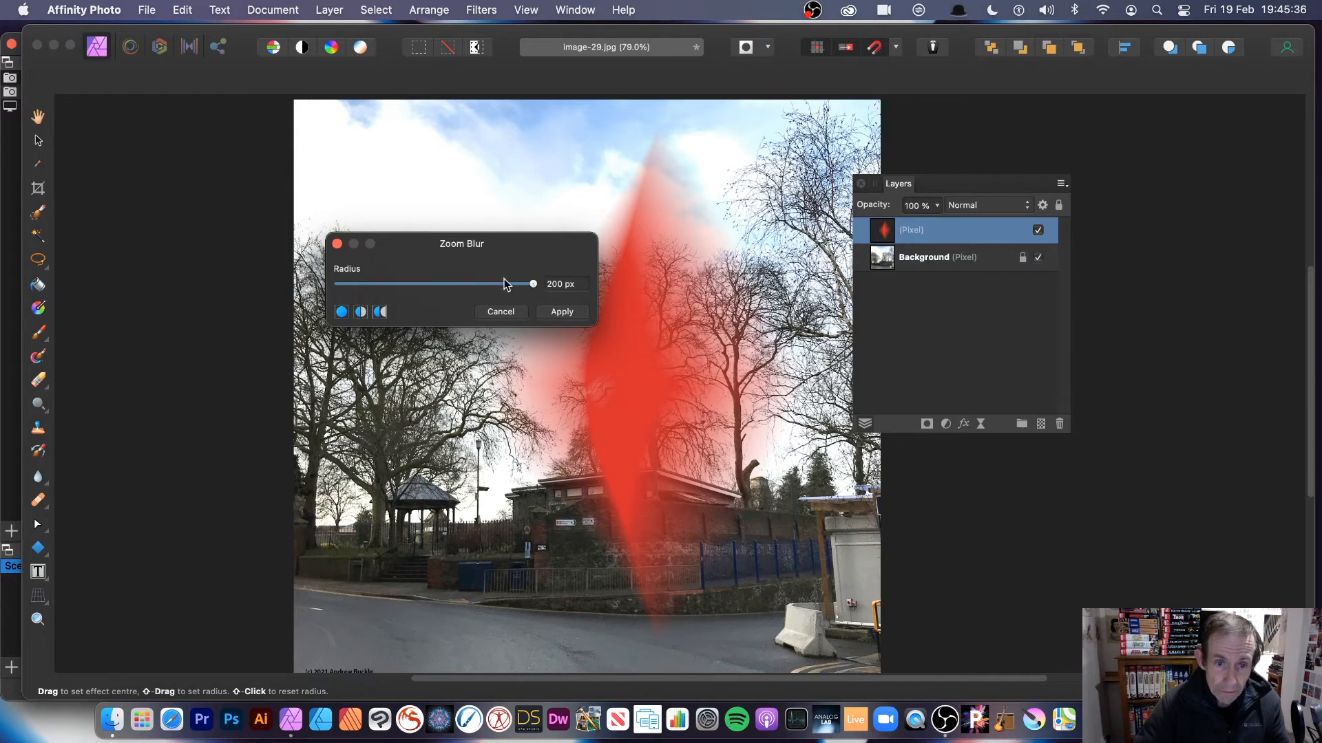
mouse_move(633, 385)
left_mouse_down()
mouse_move(620, 296)
mouse_move(621, 325)
mouse_move(666, 169)
mouse_move(627, 150)
mouse_move(636, 234)
mouse_move(682, 250)
mouse_move(732, 136)
mouse_move(729, 201)
mouse_move(723, 130)
left_mouse_up()
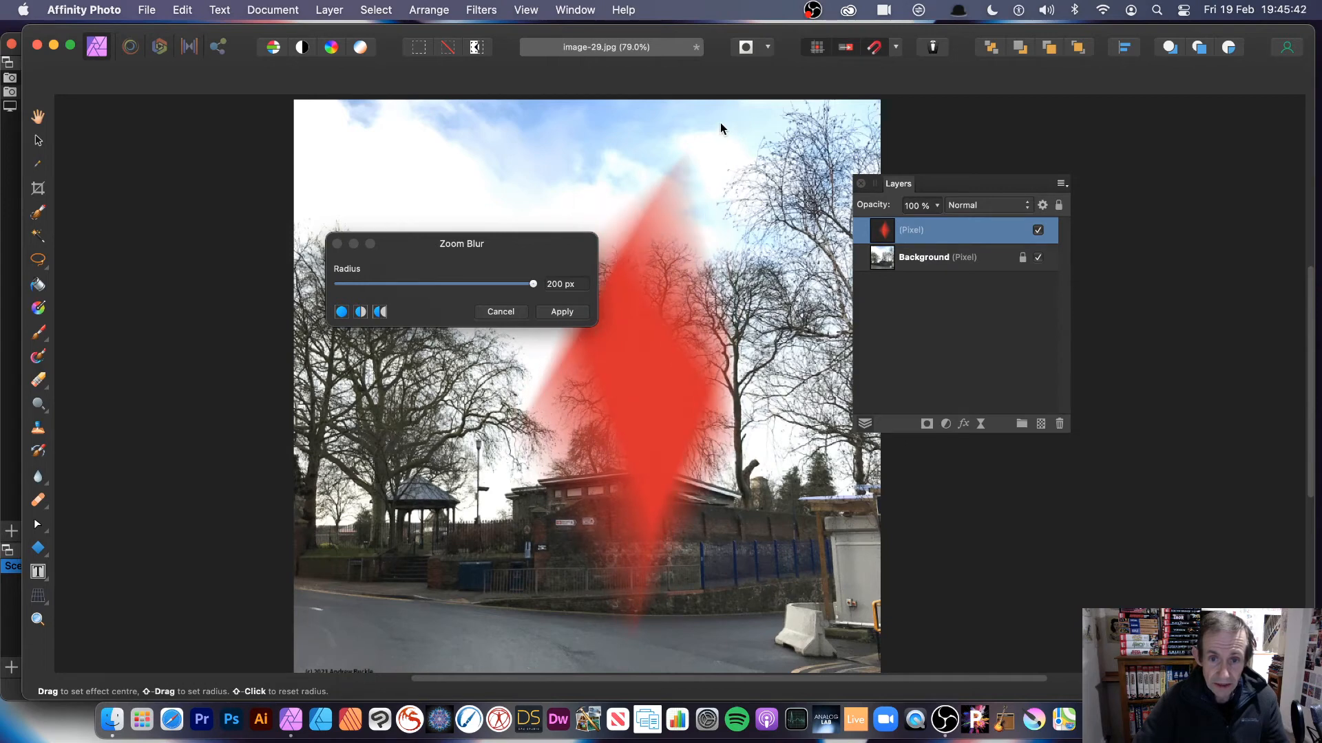
left_click(571, 312)
left_click_drag(636, 348, 544, 431)
key("super+z")
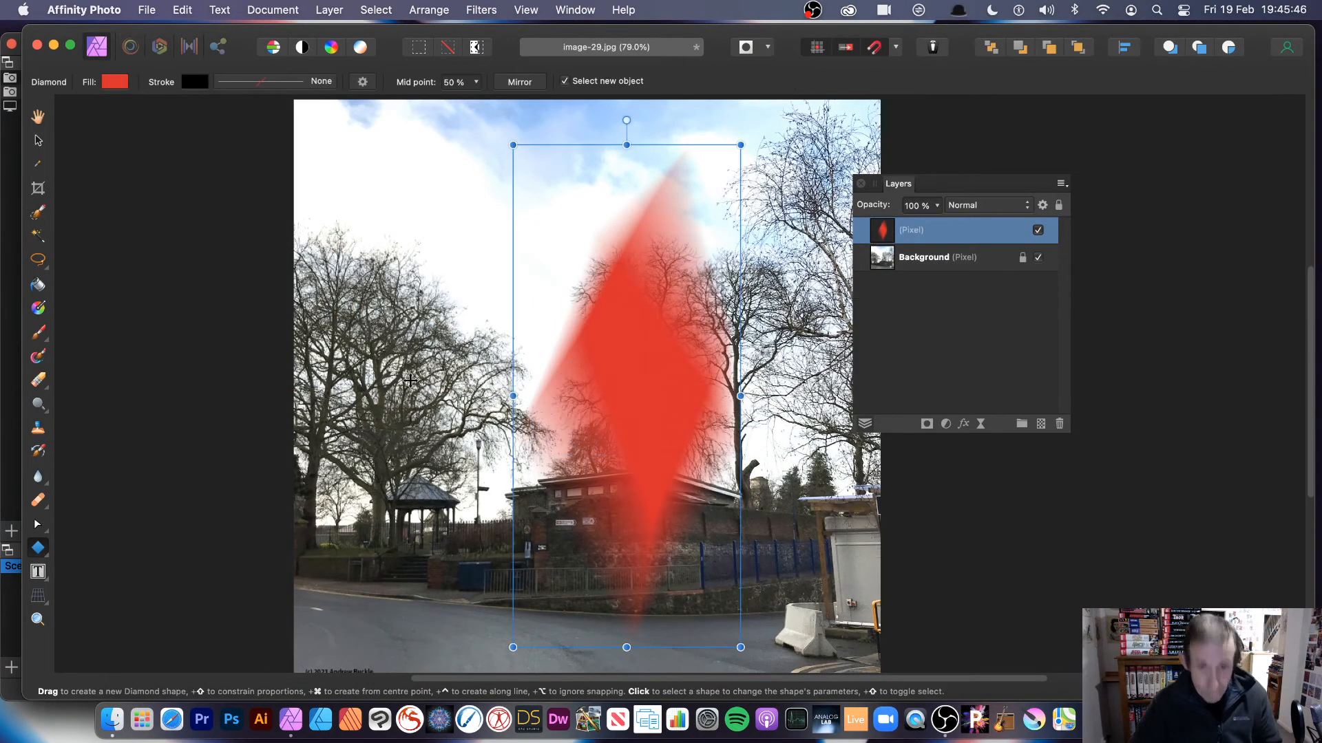
left_click(38, 141)
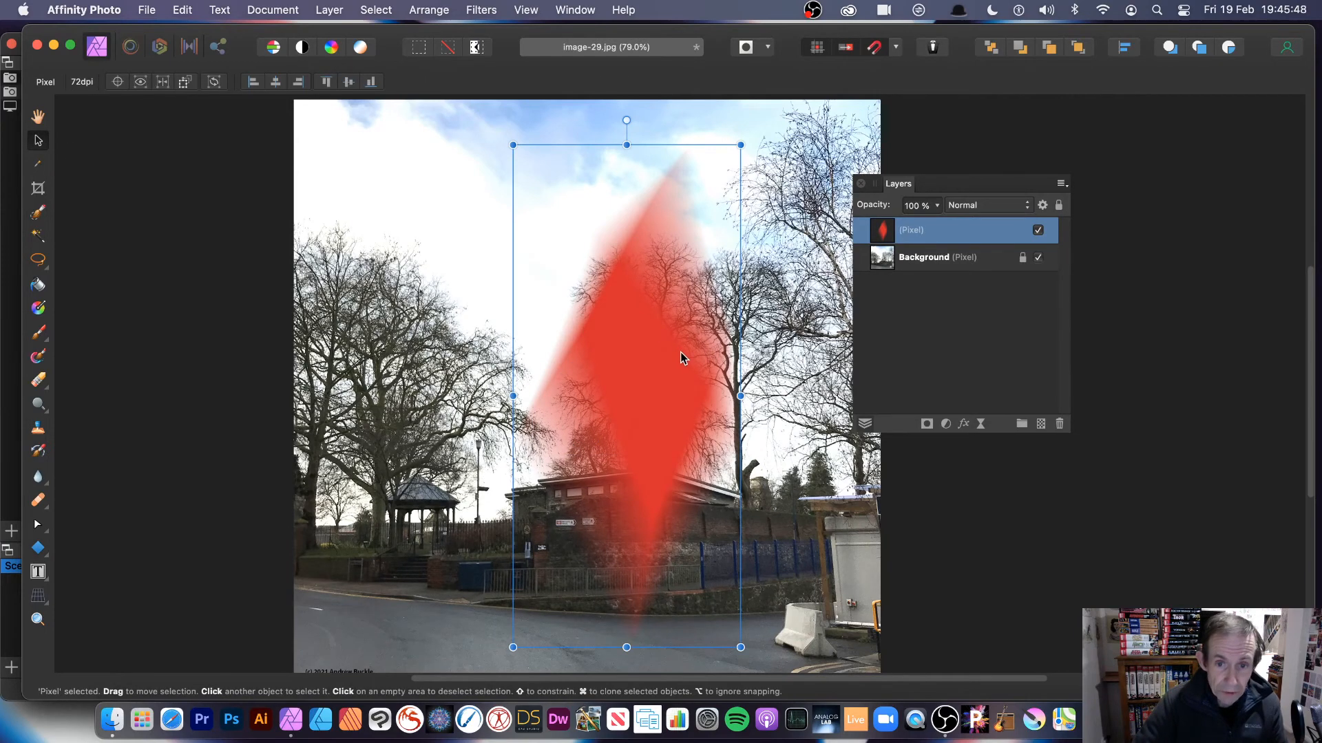
Step: Move the blurred red diamond up into the sky over the left trees, and clone it three times across the photo
left_click_drag(680, 357, 531, 263)
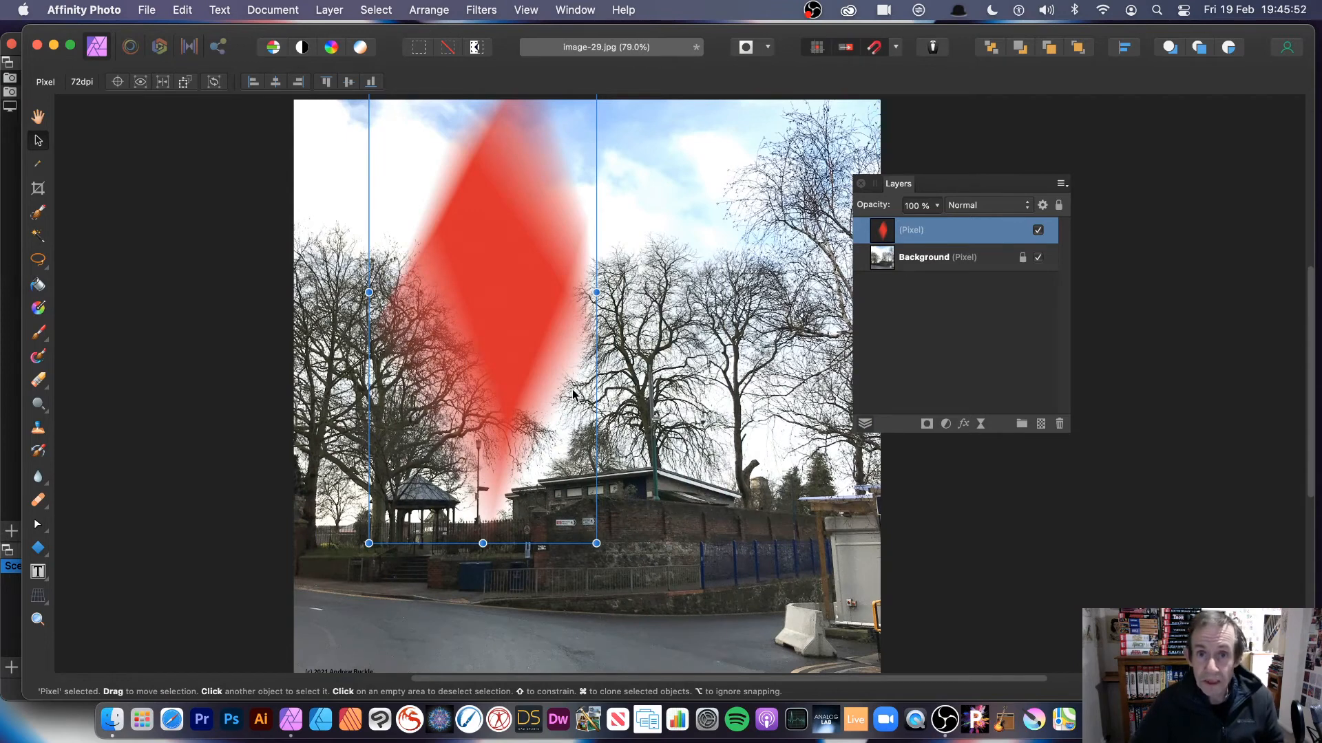
left_click_drag(579, 433, 817, 500)
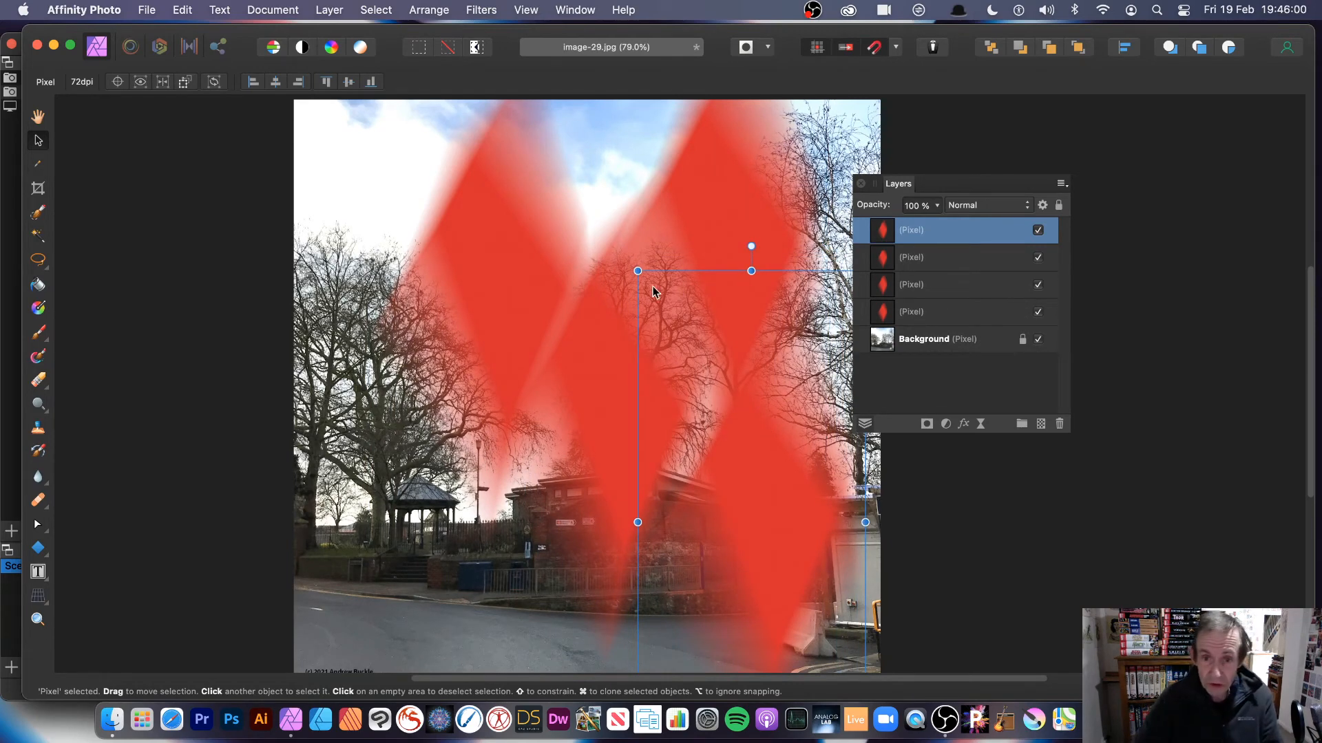
Step: Scale down the newest diamond copy, place it over the bandstand, and rotate it until it lies nearly horizontal
left_click_drag(637, 270, 718, 451)
left_click_drag(810, 582, 405, 413)
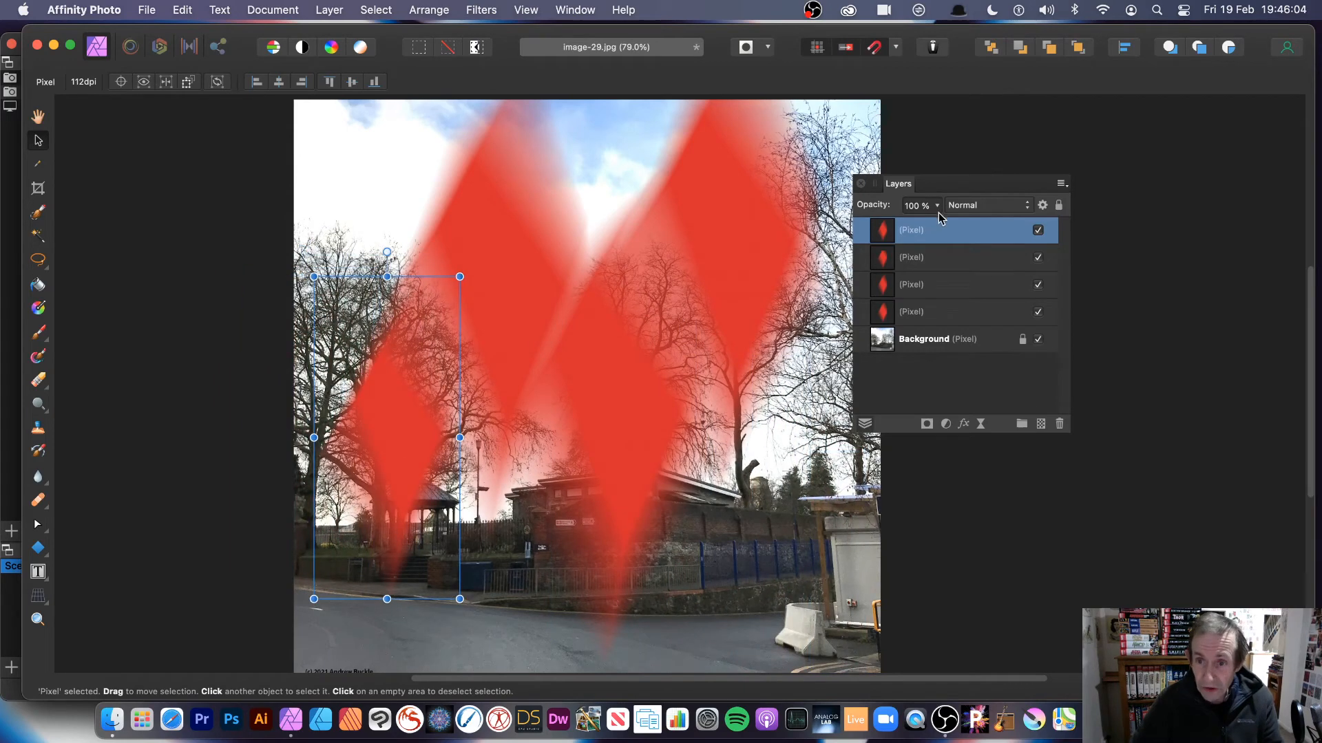
left_click_drag(464, 271, 643, 516)
left_click_drag(423, 438, 452, 488)
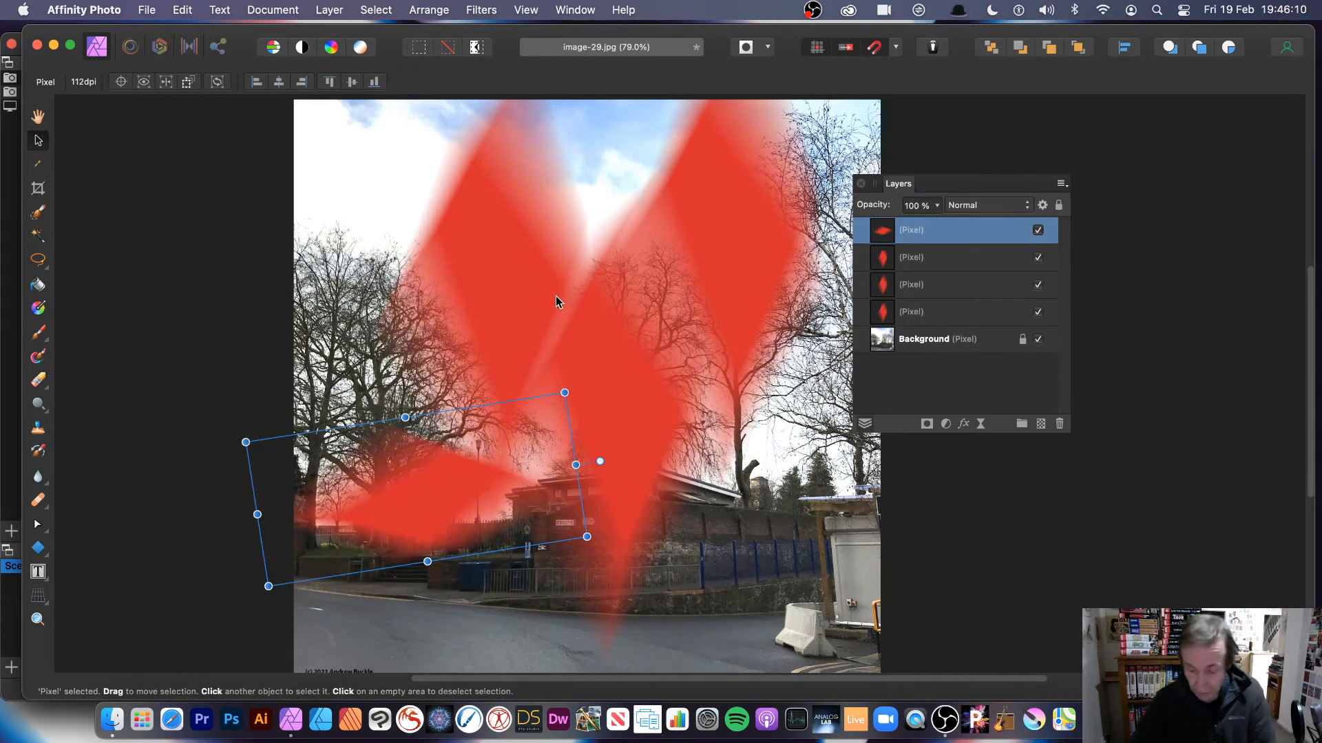
Step: Delete all four blurred red diamond layers, keeping only the background photo
key("Delete")
key("Delete")
key("Delete")
key("Delete")
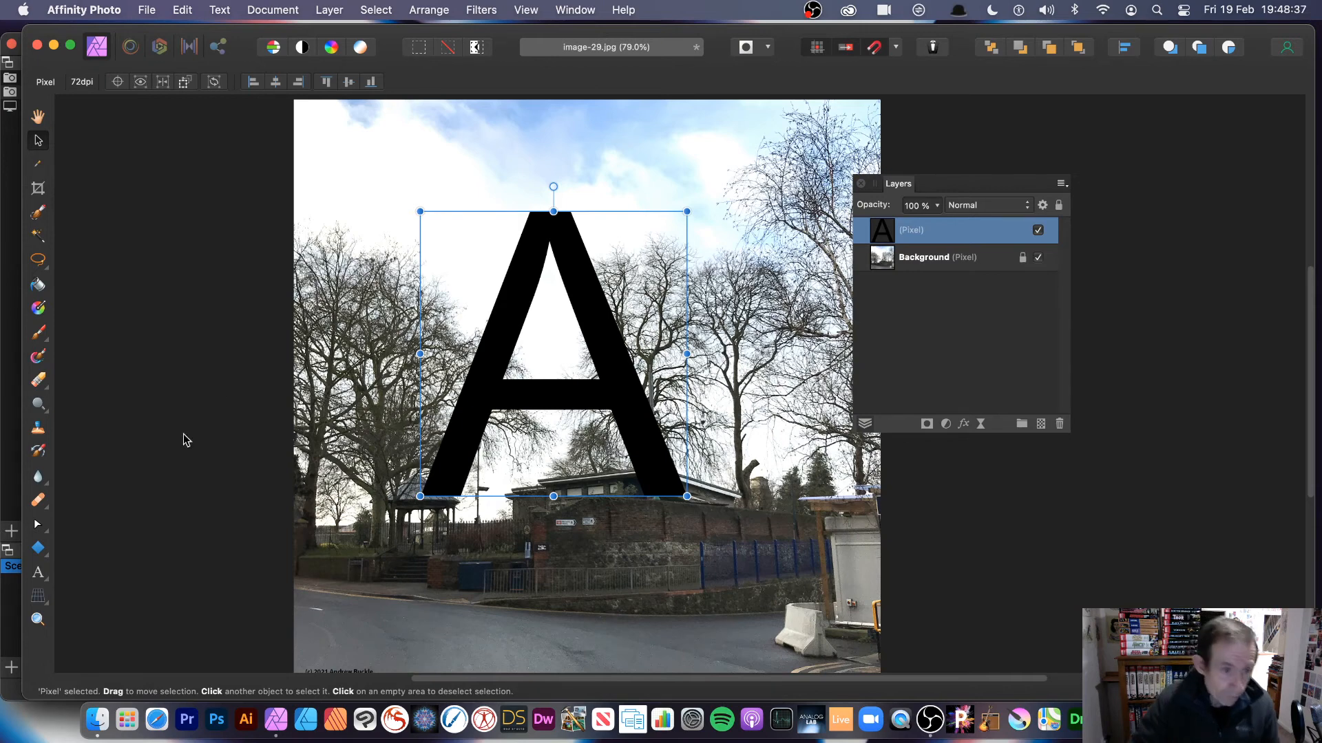
left_click(39, 580)
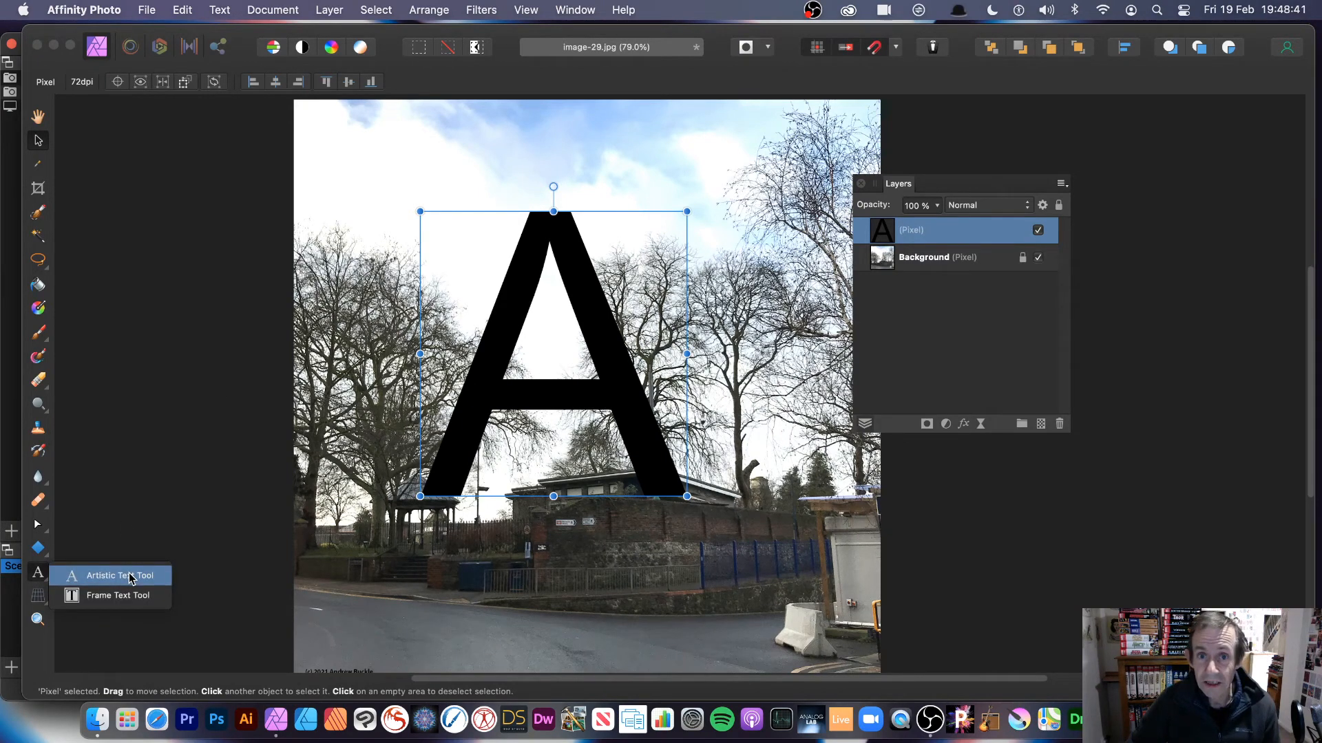
left_click(555, 250)
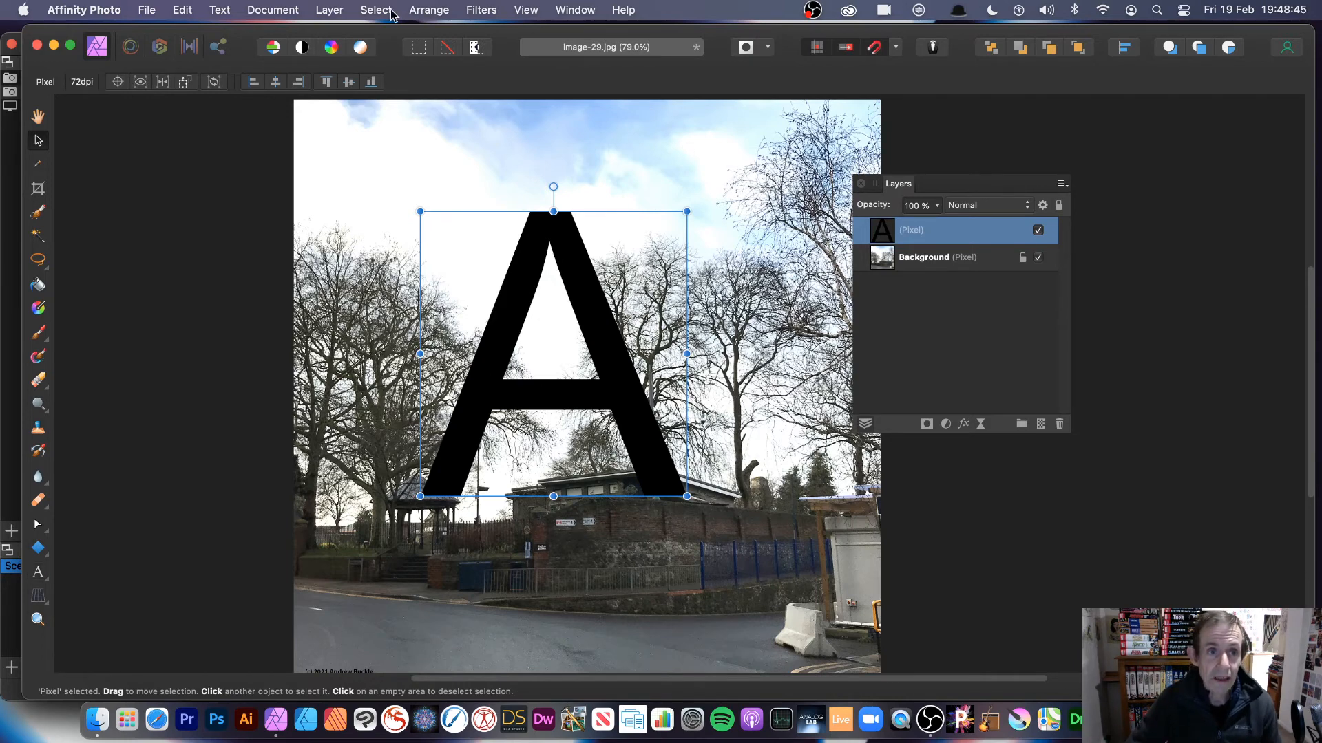
Step: Start a Zoom Blur with an 85.3 px radius on the black letter A layer and move its dialog clear of the letter
left_click(481, 10)
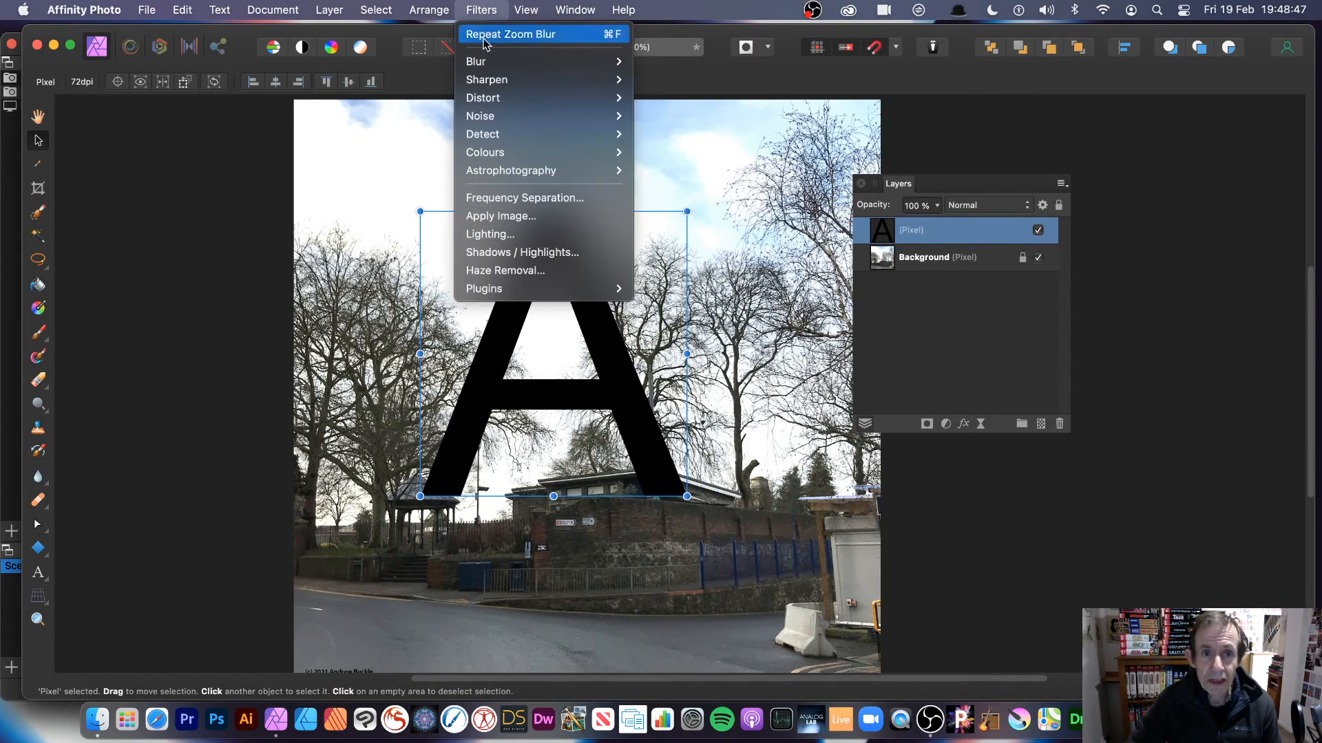
mouse_move(490, 61)
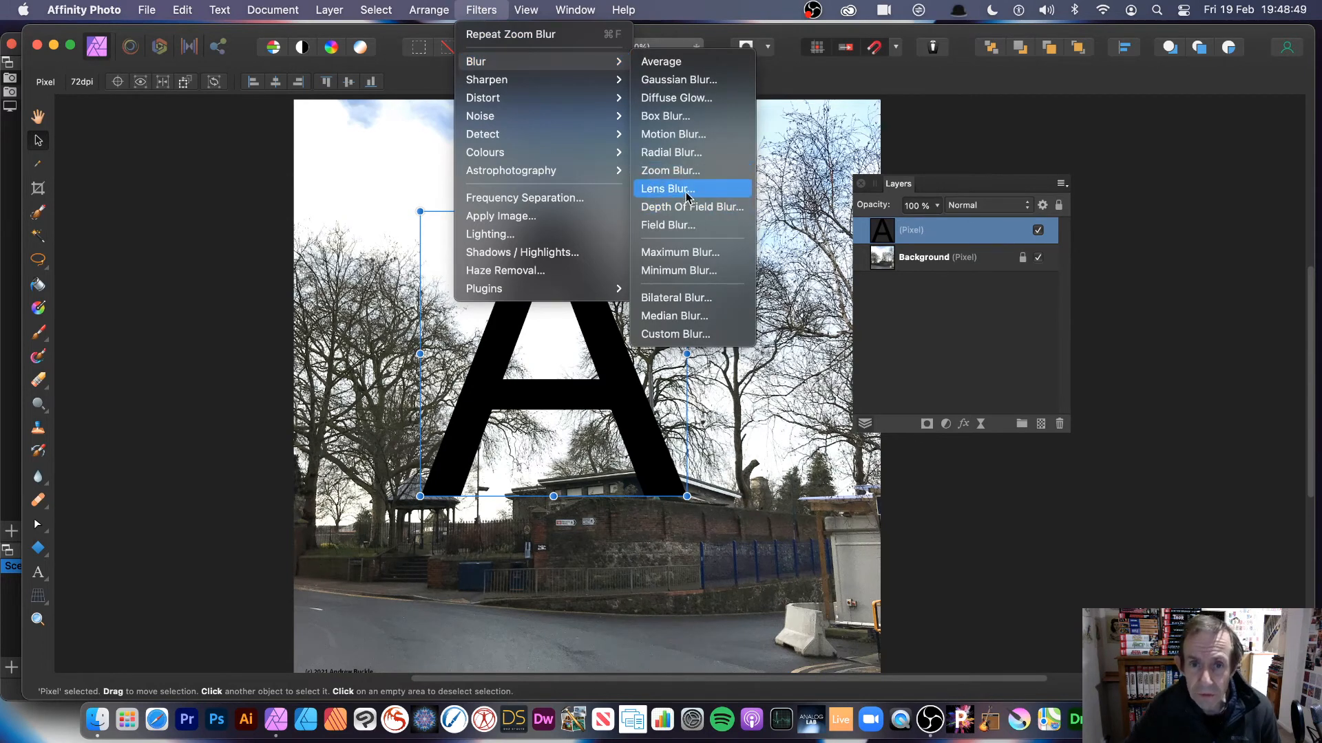
left_click(678, 171)
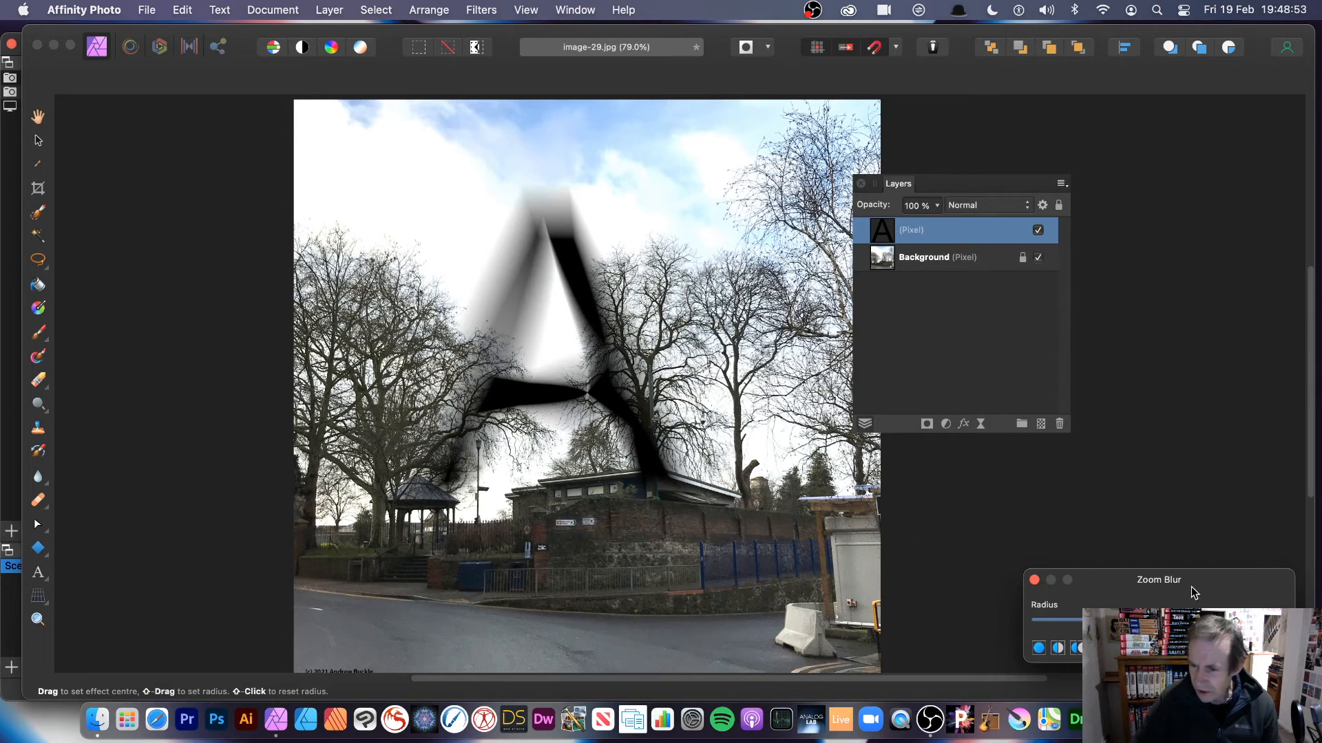
left_click_drag(1191, 586, 839, 448)
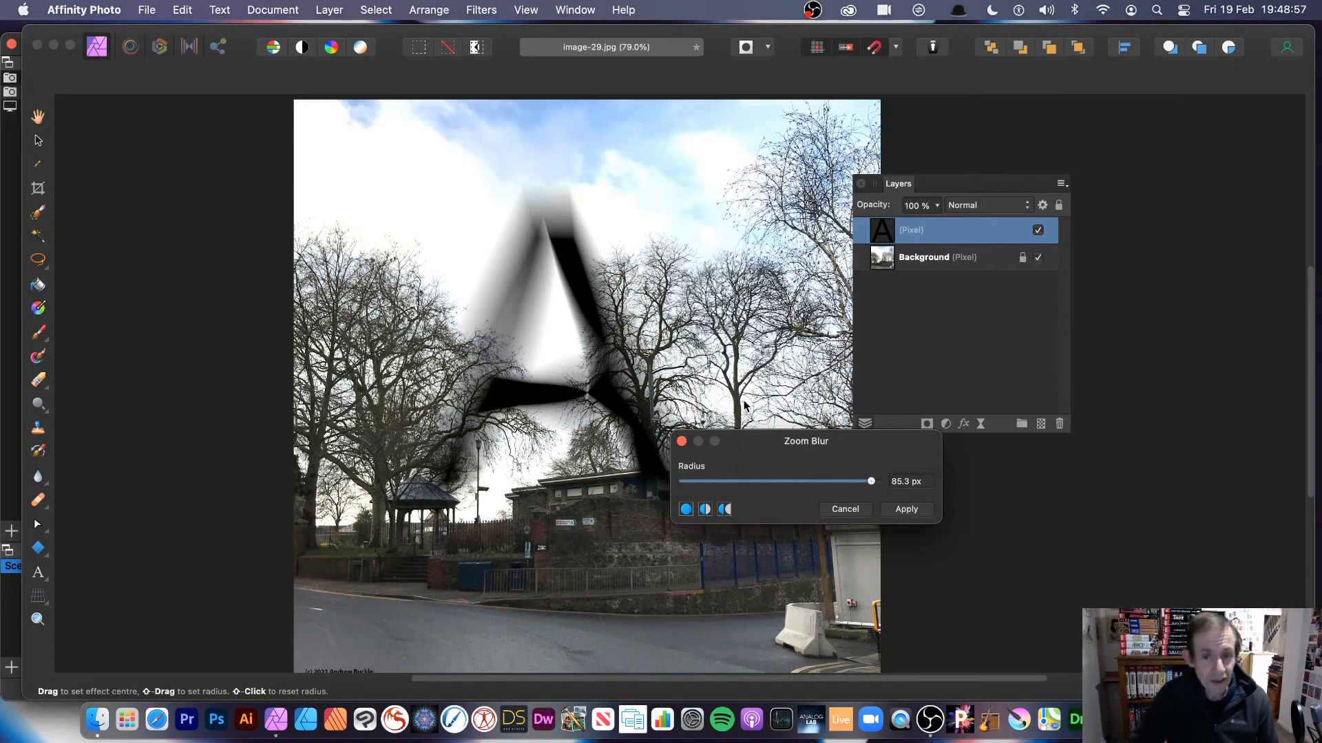
left_click_drag(803, 441, 585, 310)
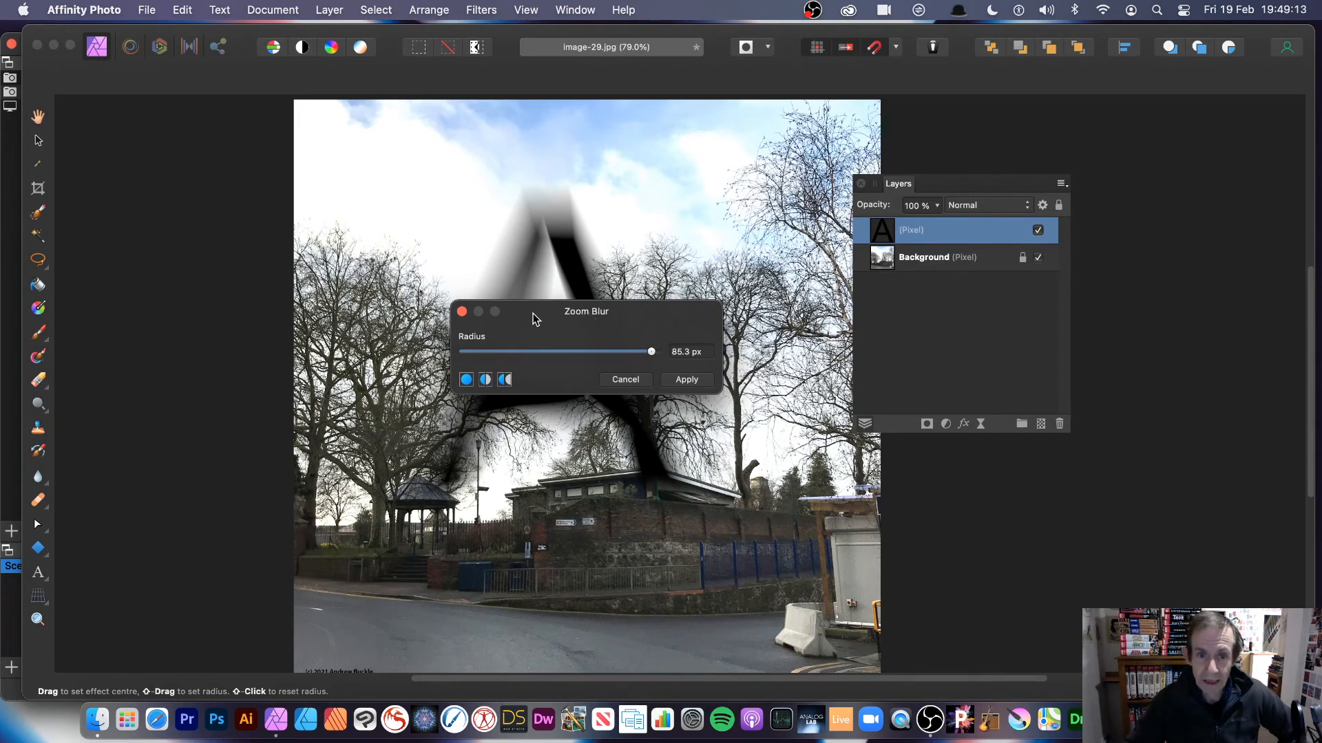
left_click_drag(554, 318, 740, 322)
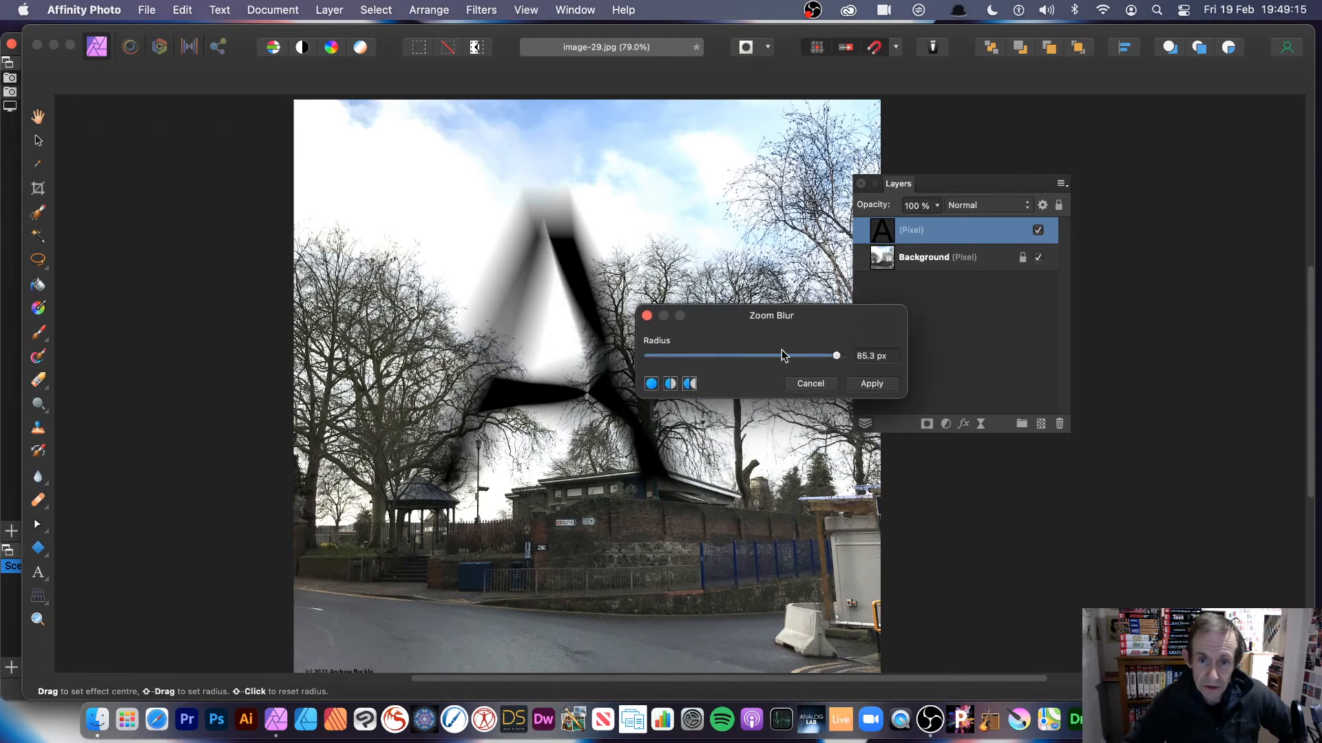
Step: Try different blur centres across the letter A, and apply the Zoom Blur centred near the middle of its crossbar
left_click_drag(489, 294, 632, 445)
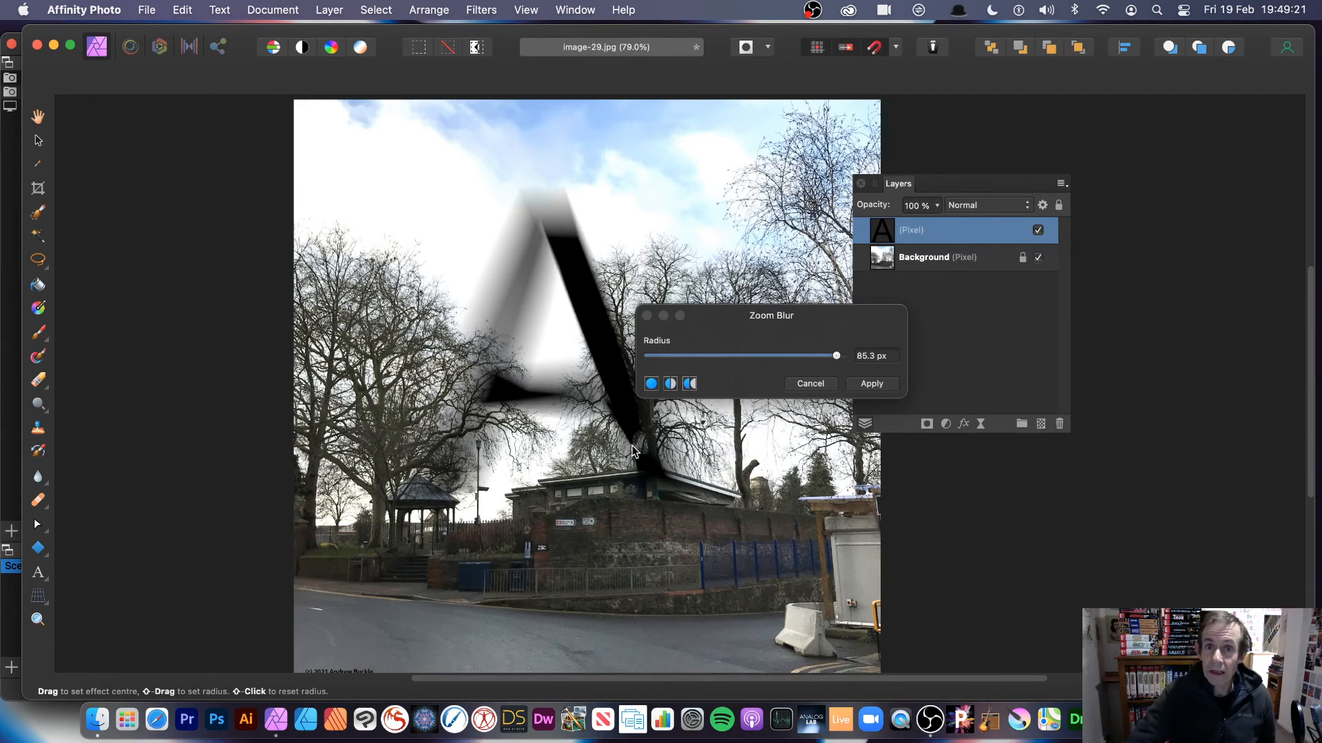
left_click_drag(632, 451, 574, 320)
left_click_drag(361, 304, 557, 415)
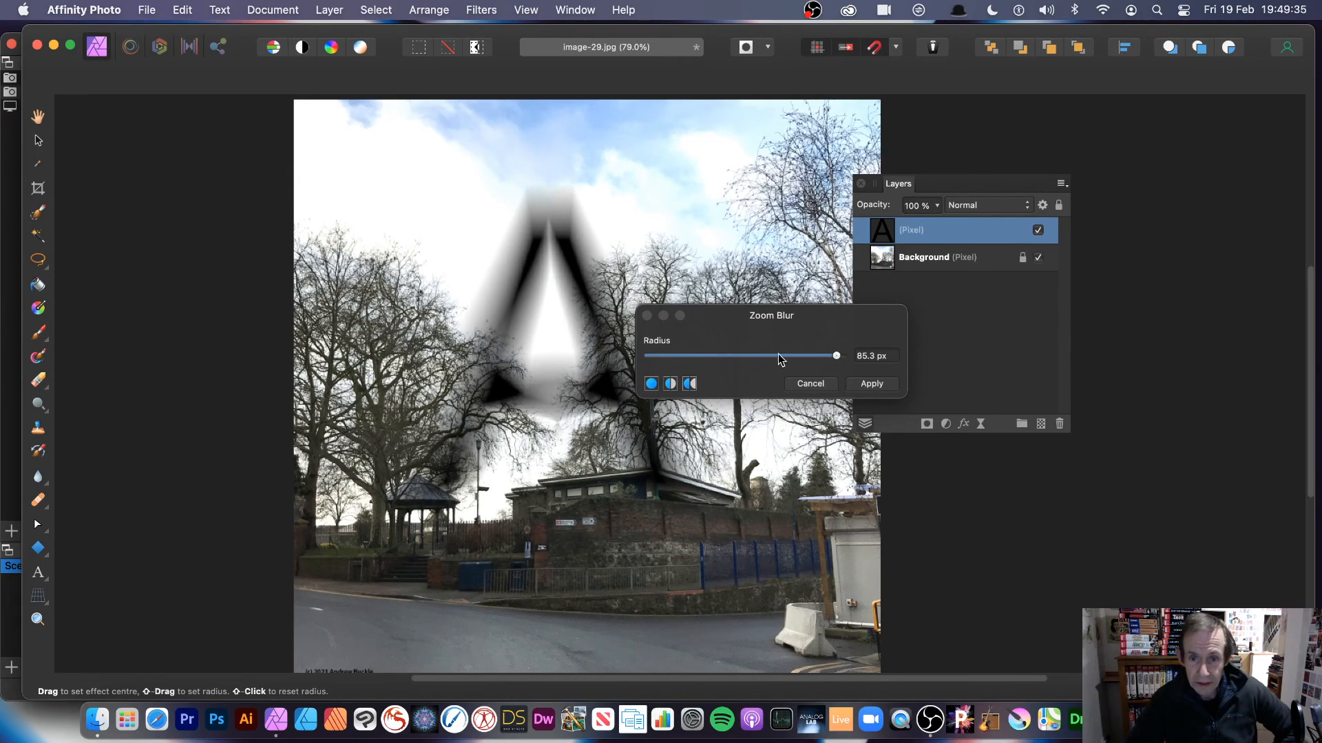
left_click(877, 387)
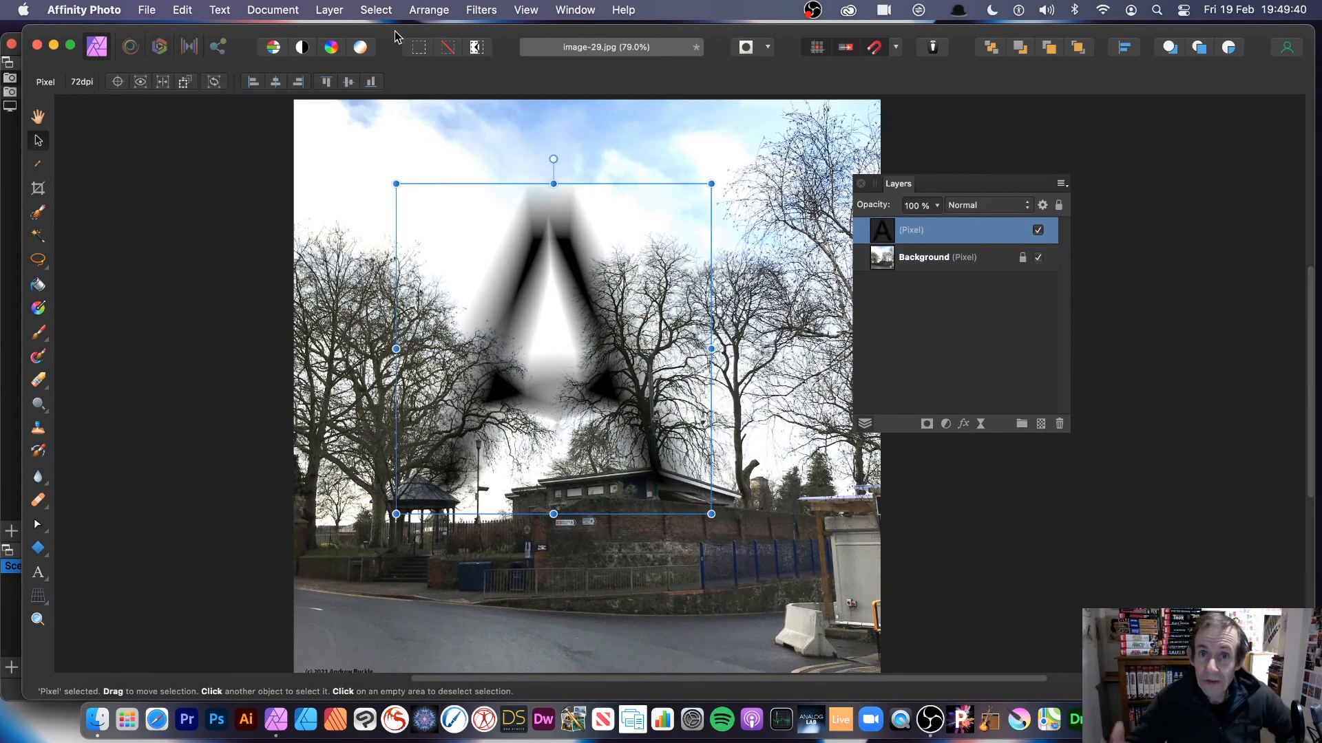
Step: Start a Fade of the Zoom Blur on the letter A and set its strength to 96 %
left_click(329, 10)
left_click(358, 34)
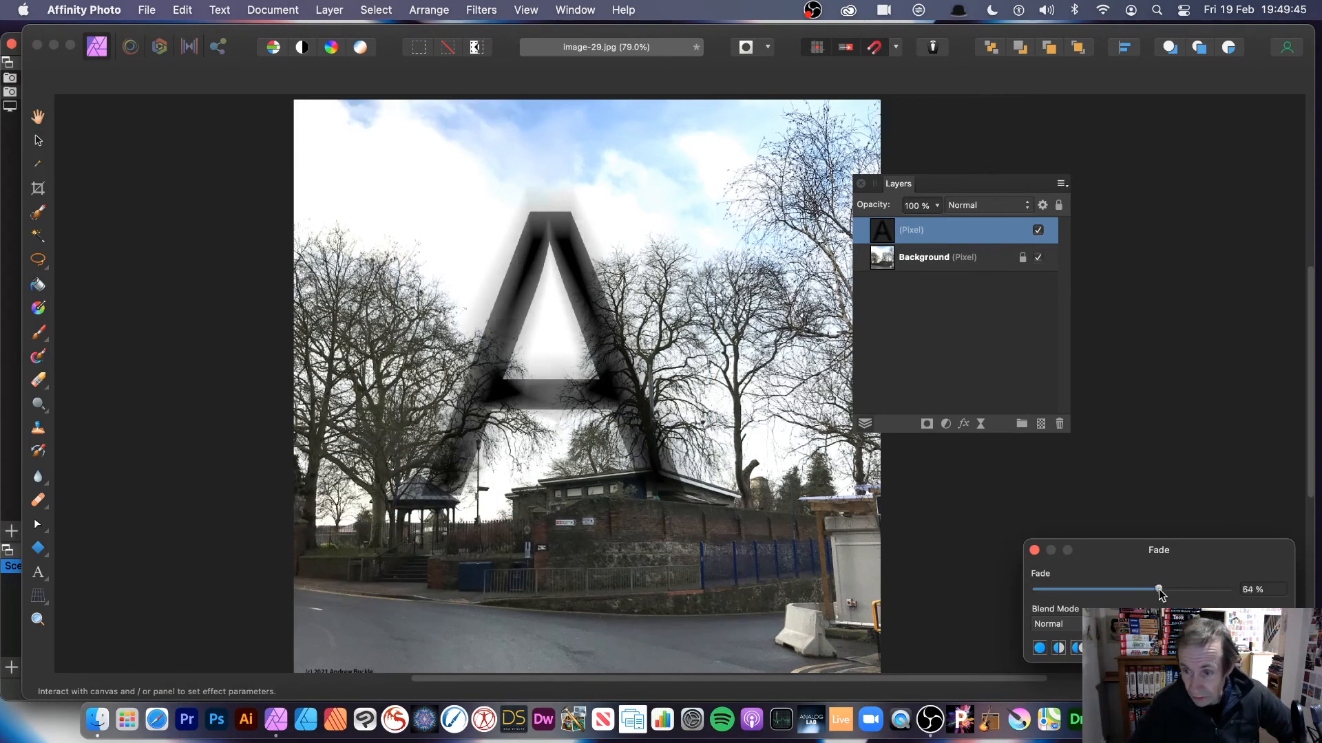
left_click_drag(1158, 589, 849, 342)
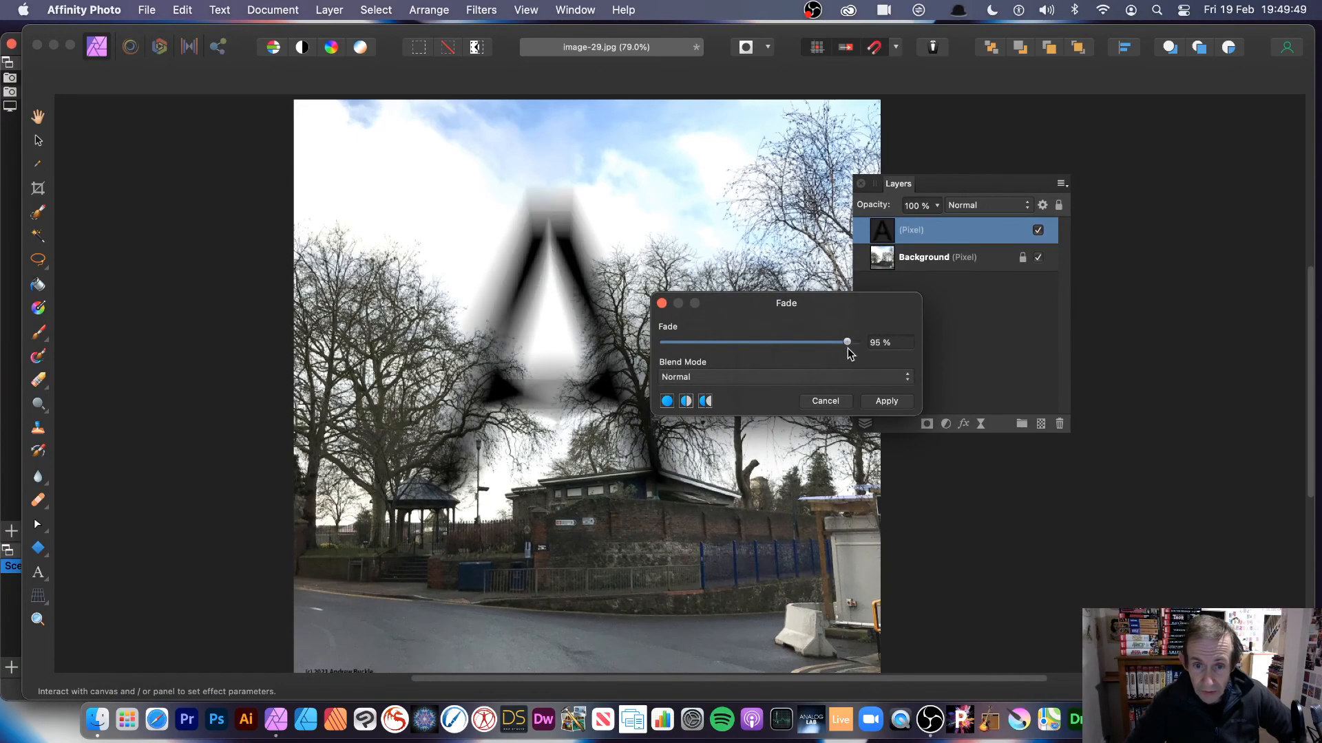
Step: Try the Difference and Hard Light blend modes for the fade
left_click(705, 376)
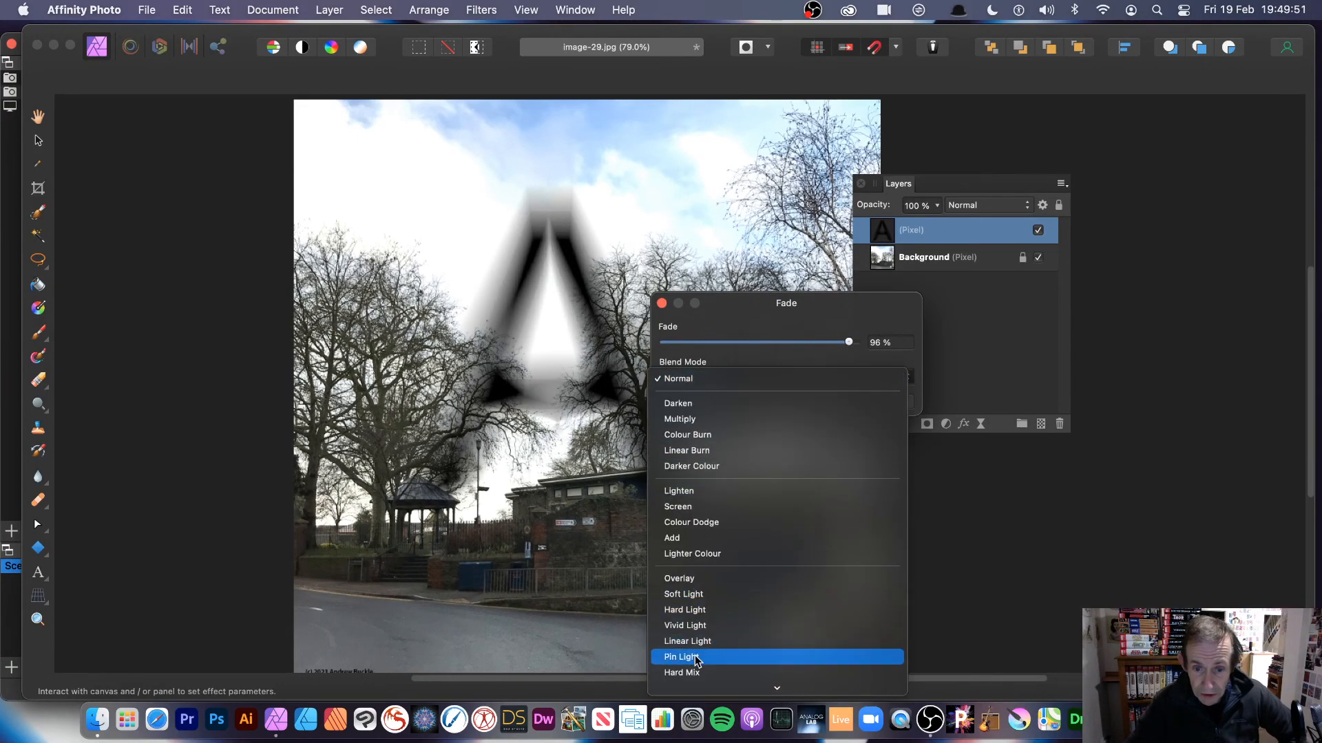
mouse_move(735, 694)
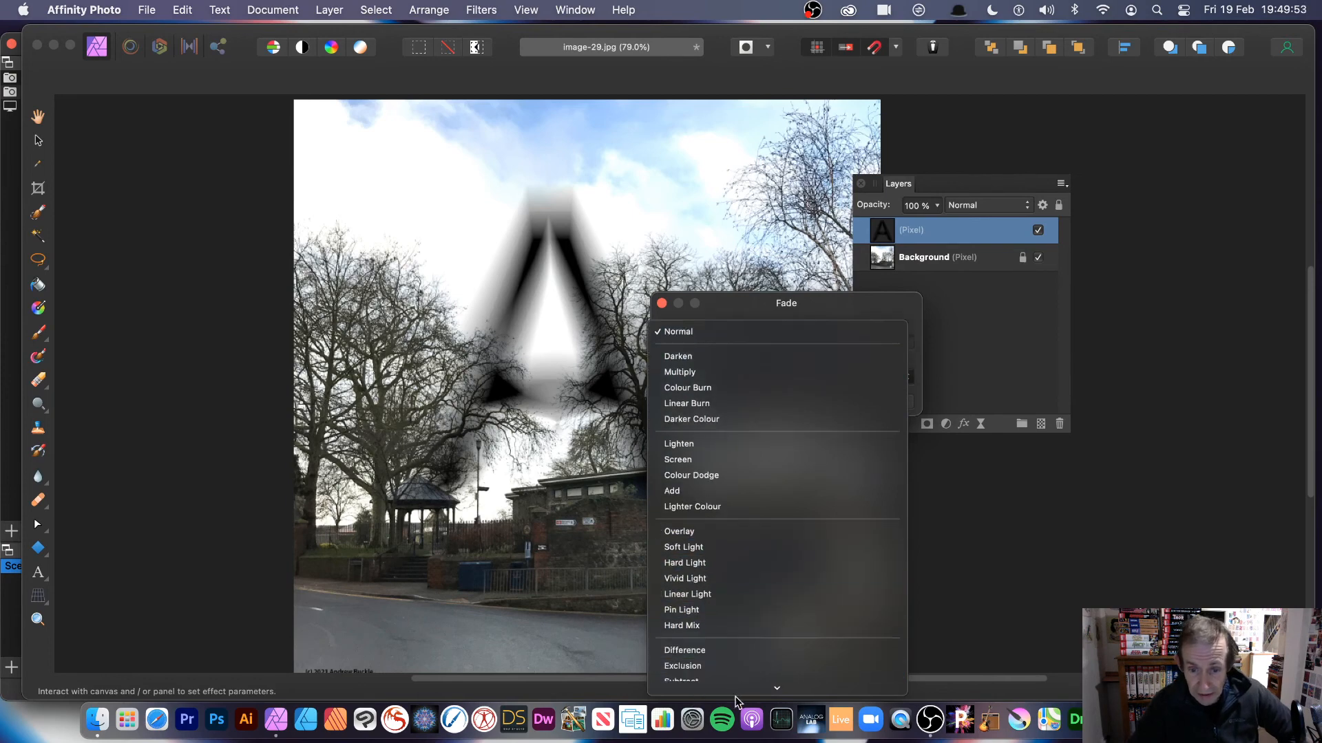
left_click(737, 573)
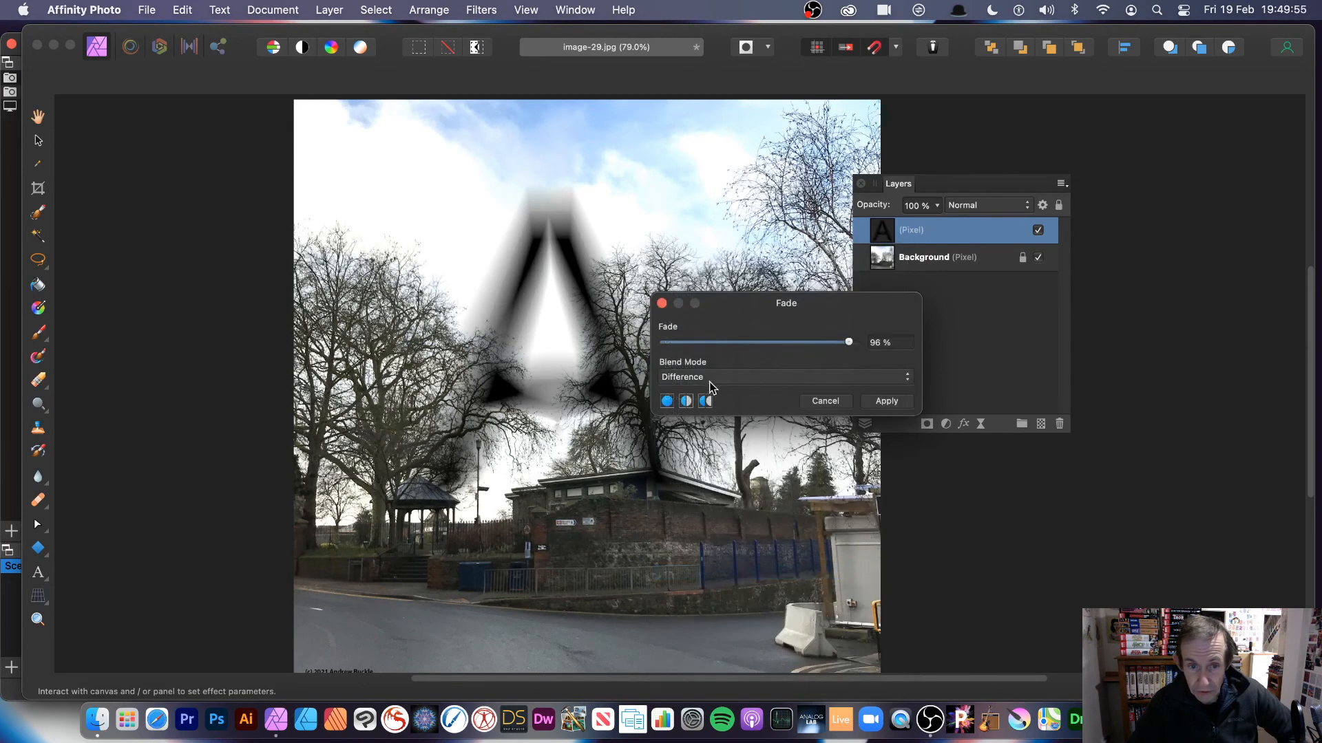
left_click(721, 377)
left_click(732, 290)
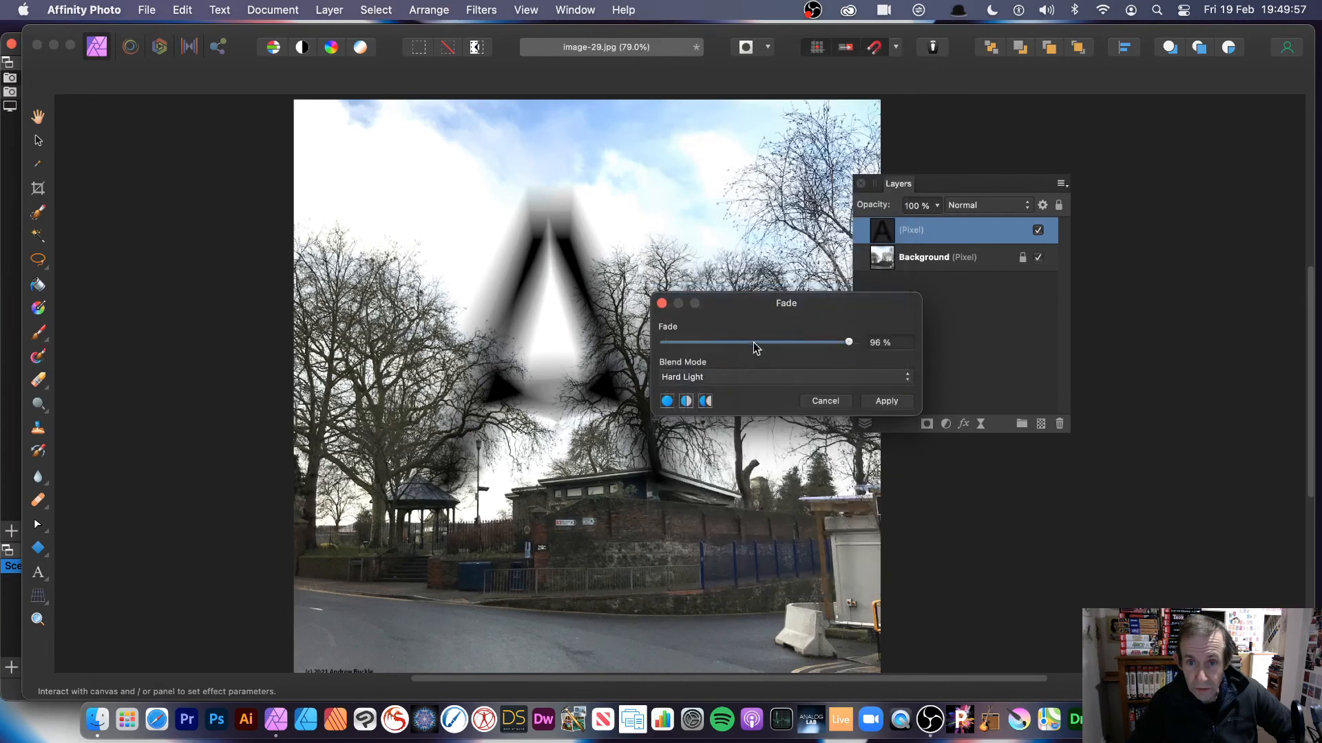
Step: Set the fade's blend mode to Screen and its strength to 94 %, and apply it
left_click_drag(753, 343, 707, 345)
left_click(754, 376)
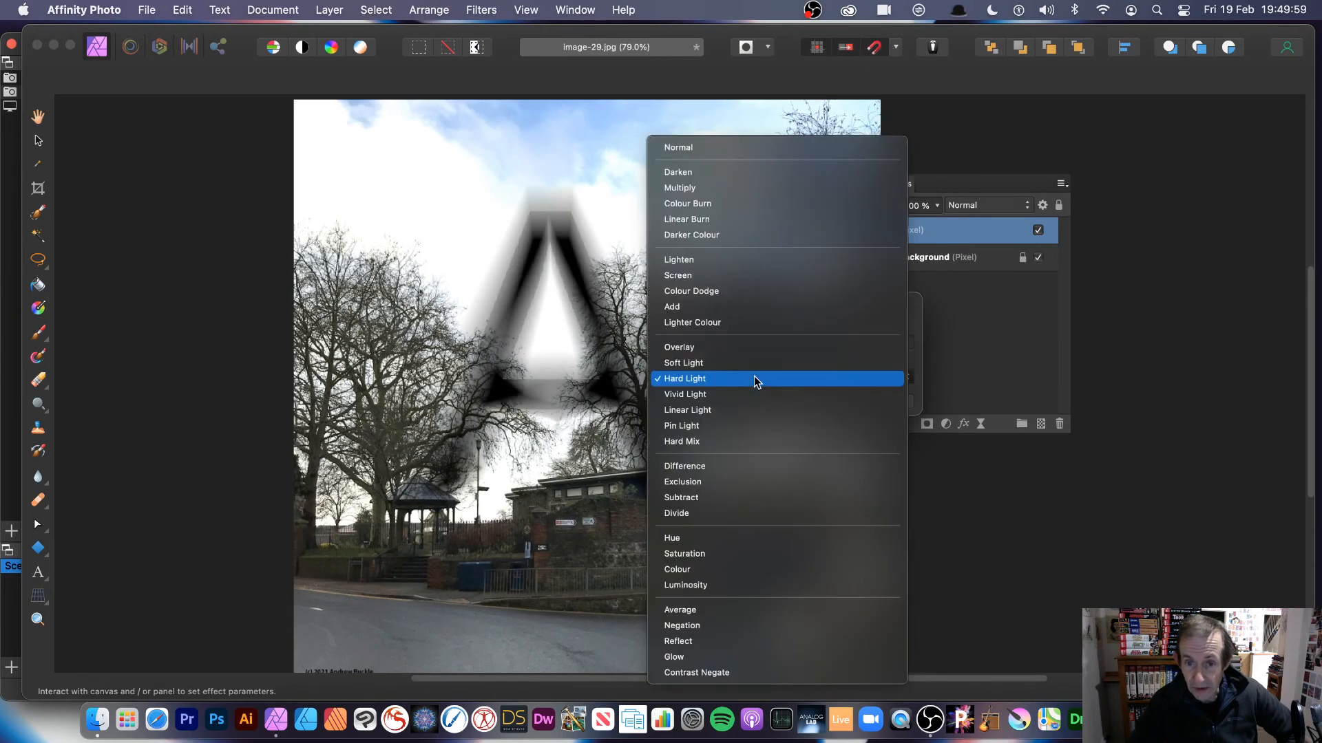
left_click(737, 274)
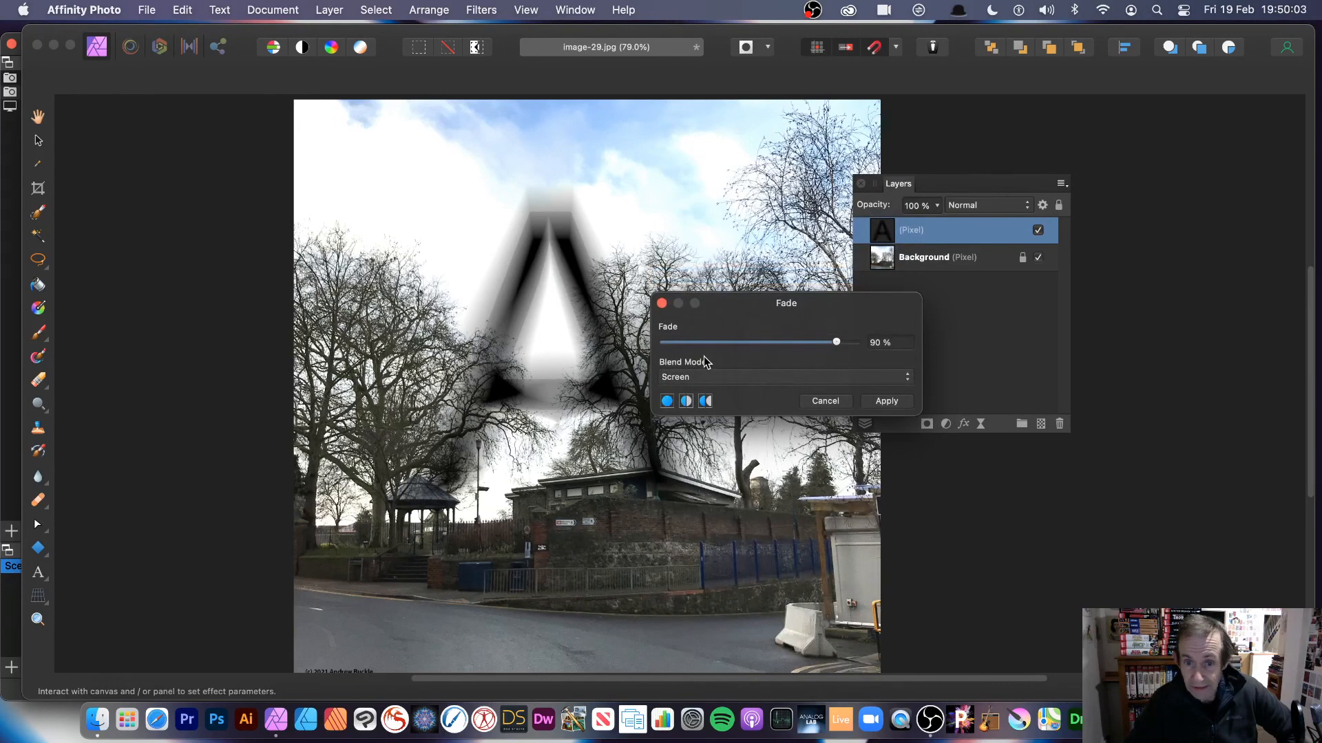
left_click_drag(735, 342, 859, 346)
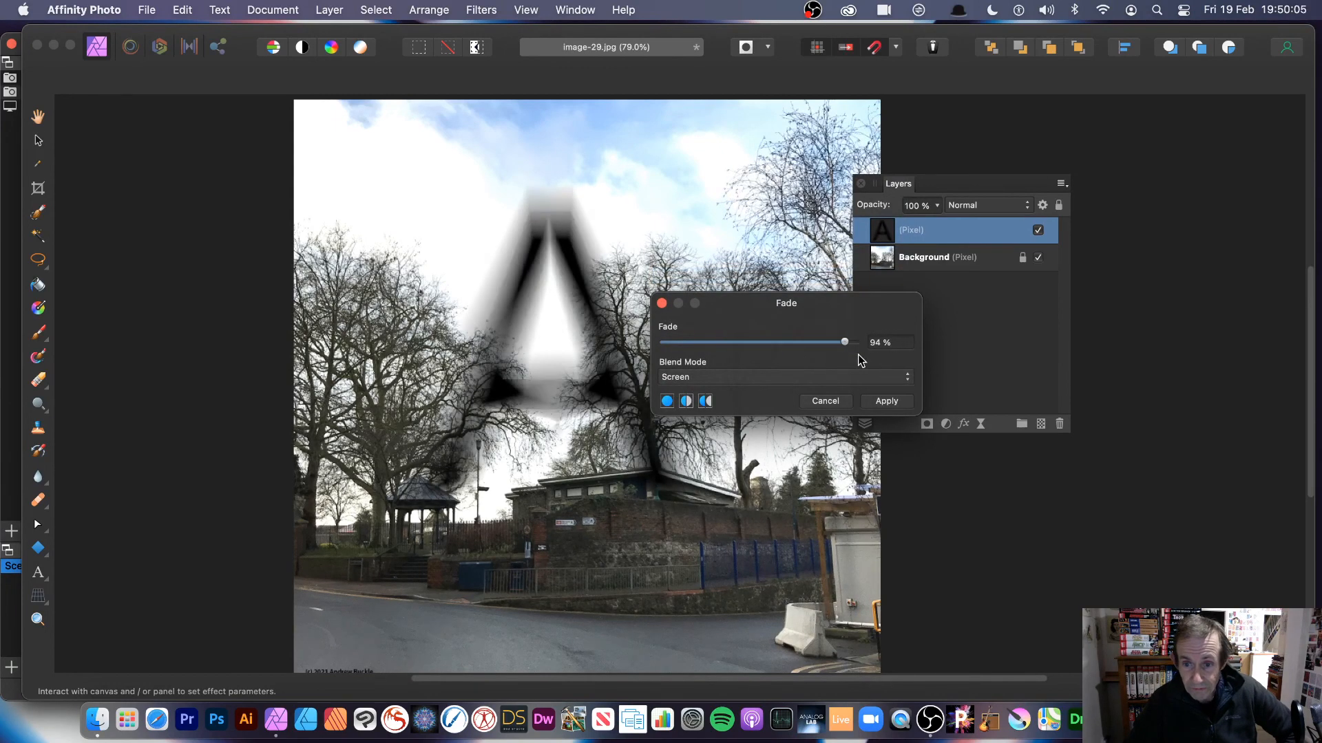
left_click(885, 402)
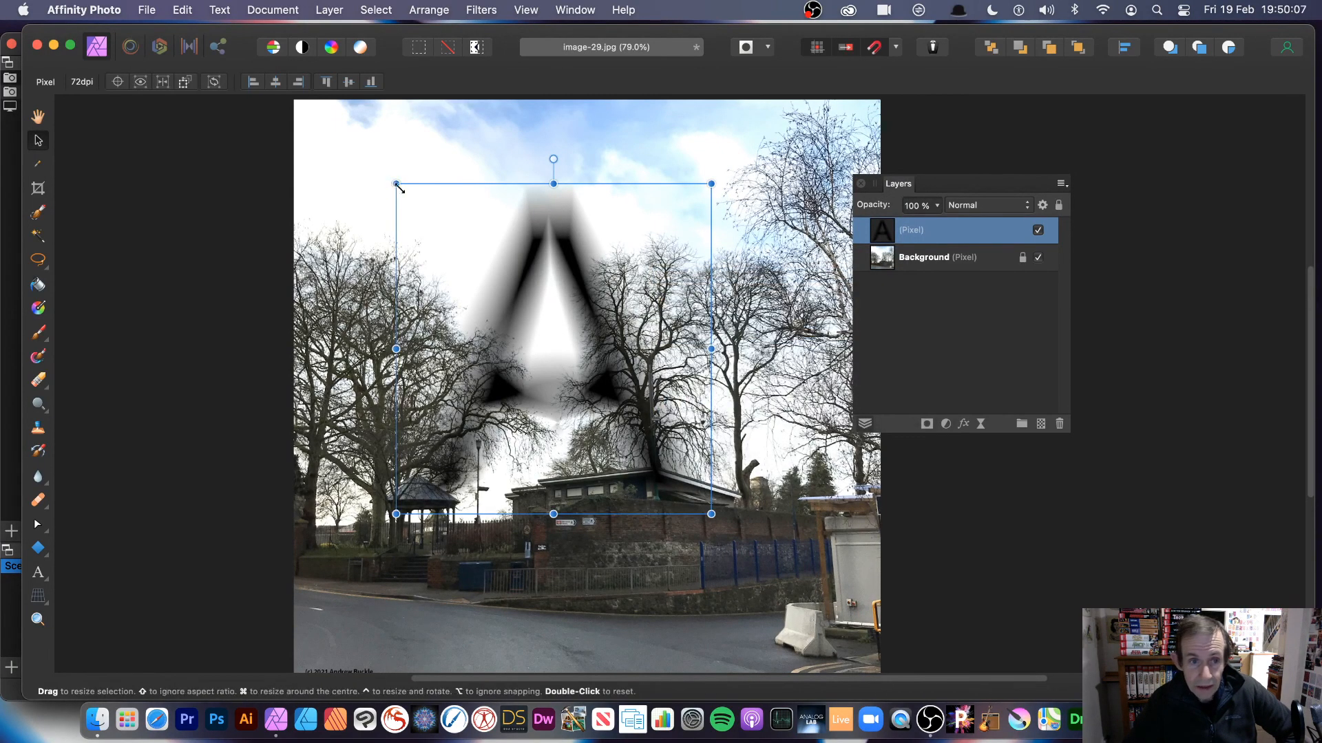
Step: Enlarge the blurred letter A proportionally up and to the left, keeping its lower-right corner in place
left_click_drag(399, 183, 336, 121)
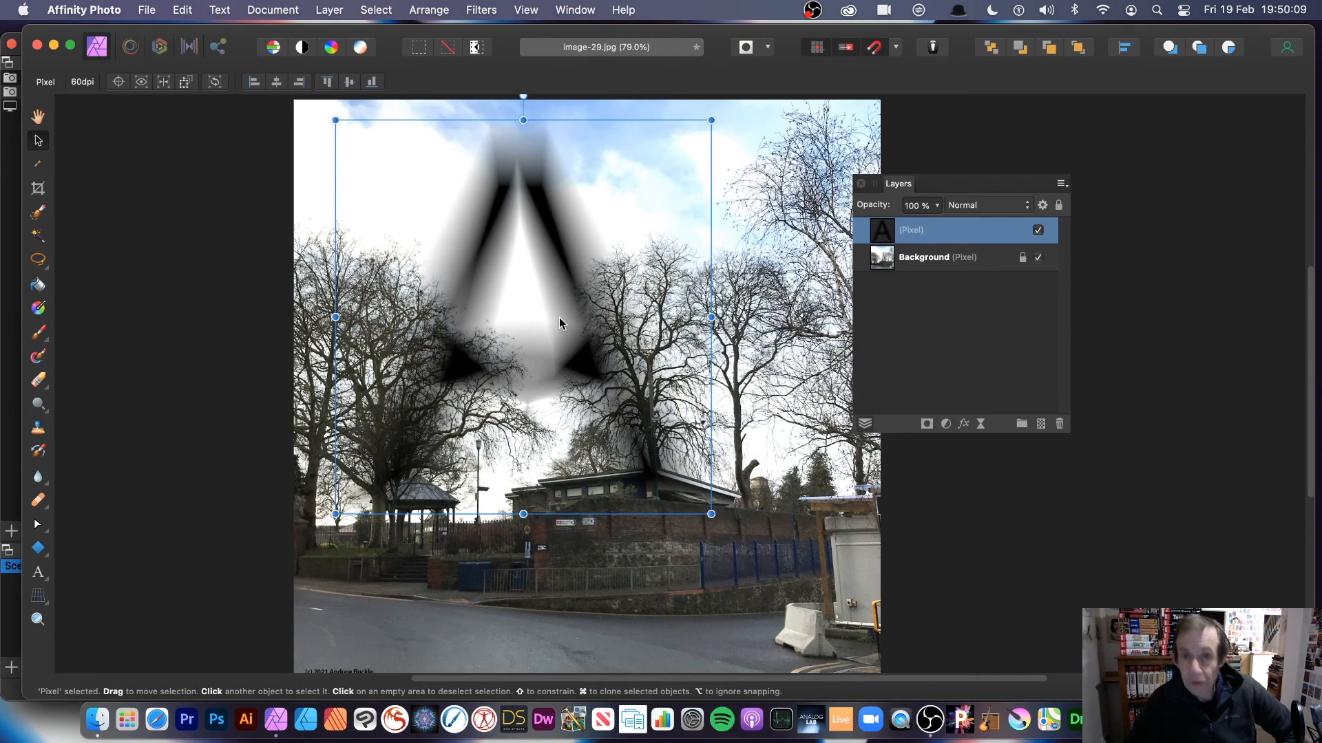